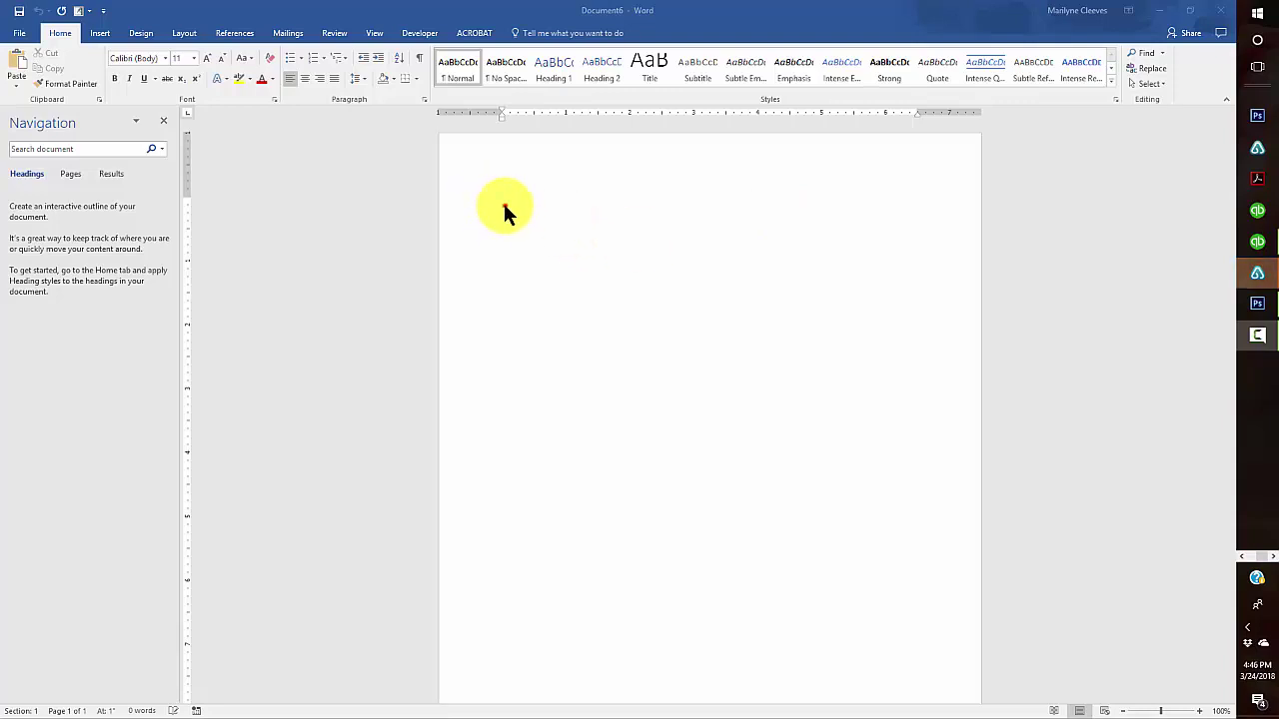
Step: Zoom the blank document to Page Width from the View tab
click(503, 200)
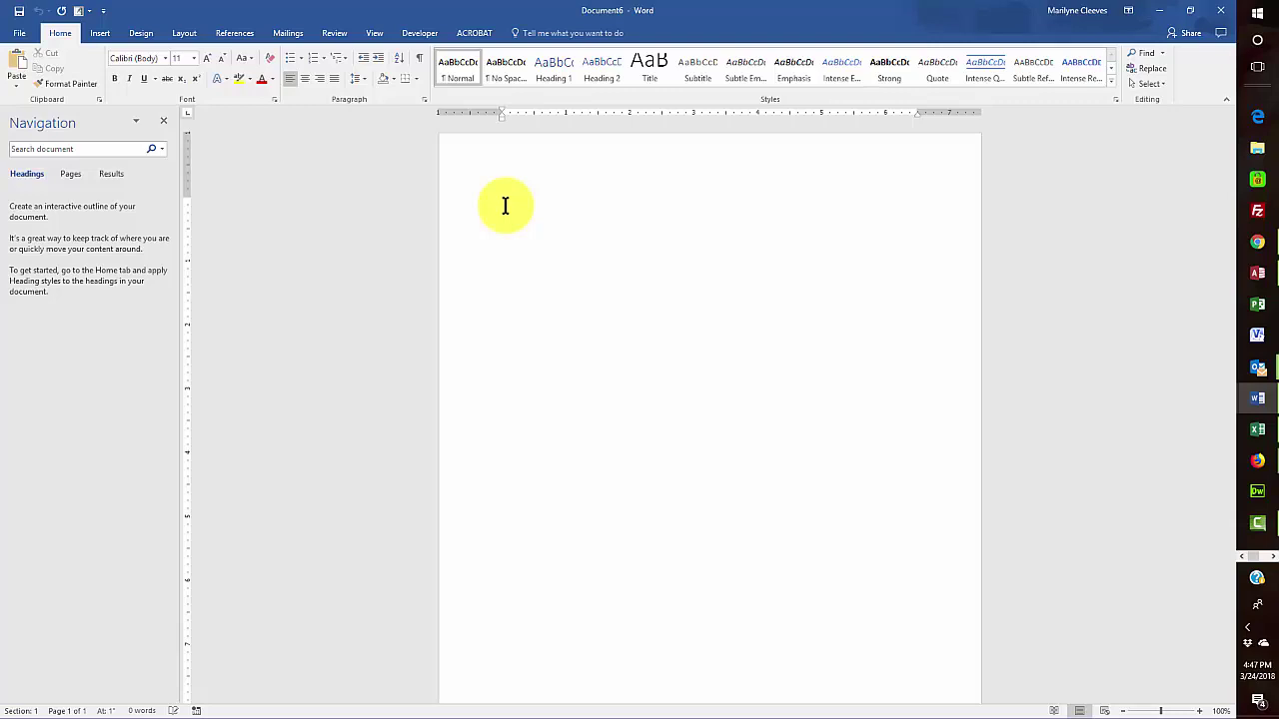
click(505, 205)
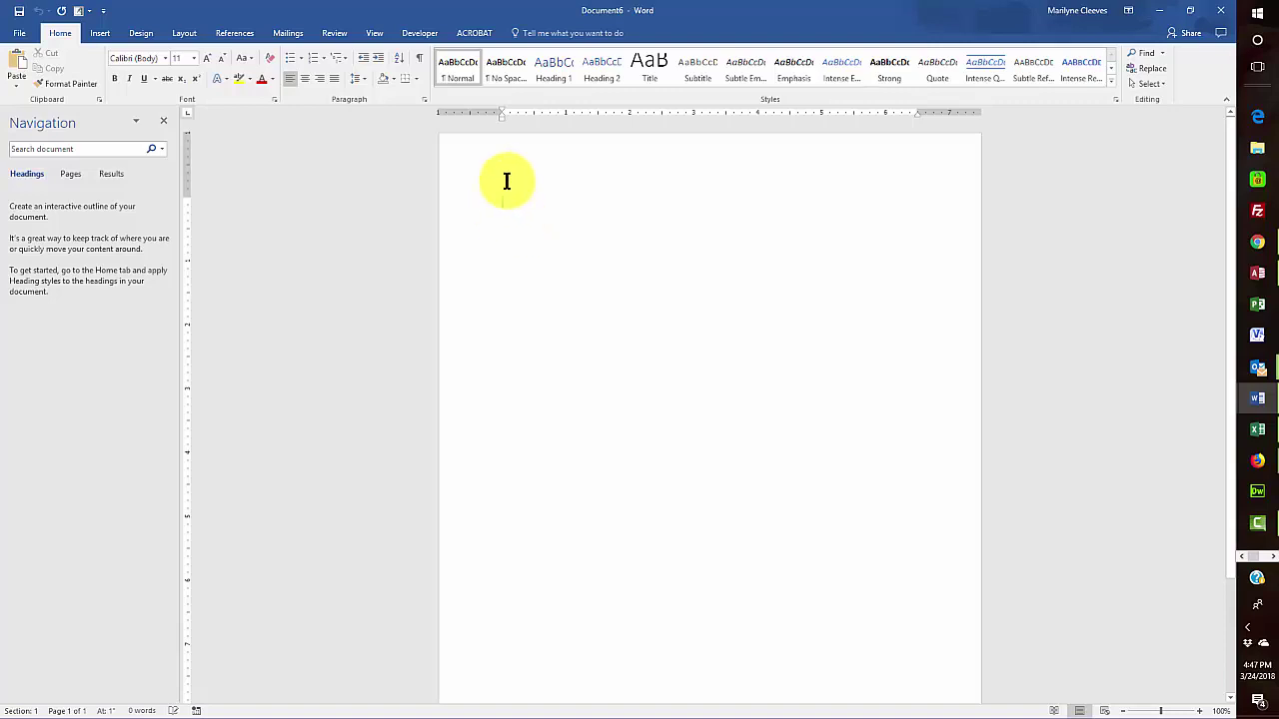
click(374, 33)
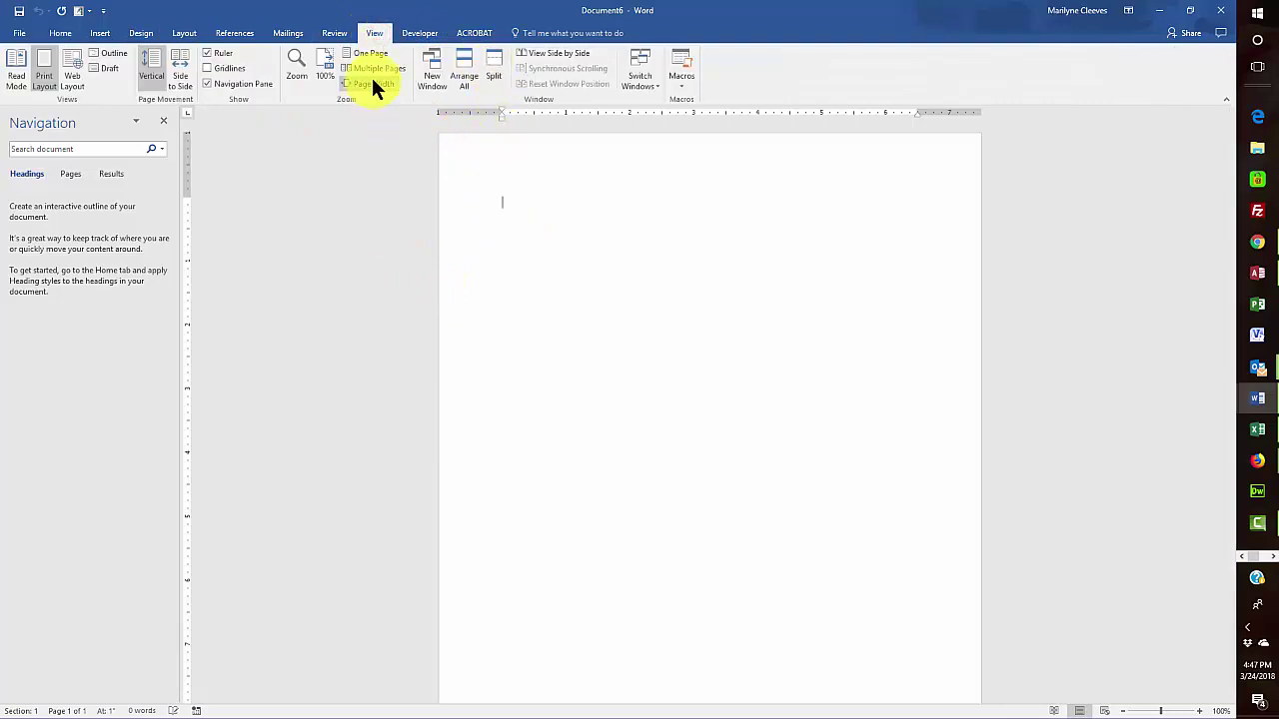
click(376, 84)
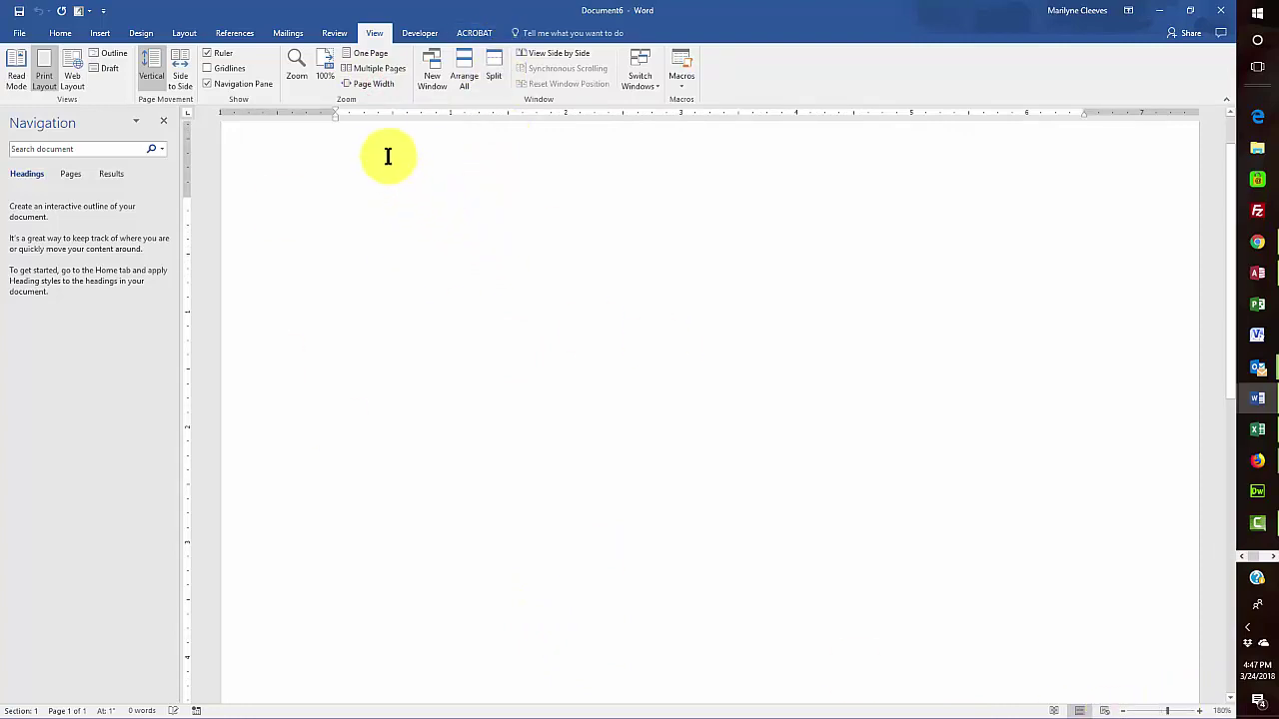
click(369, 83)
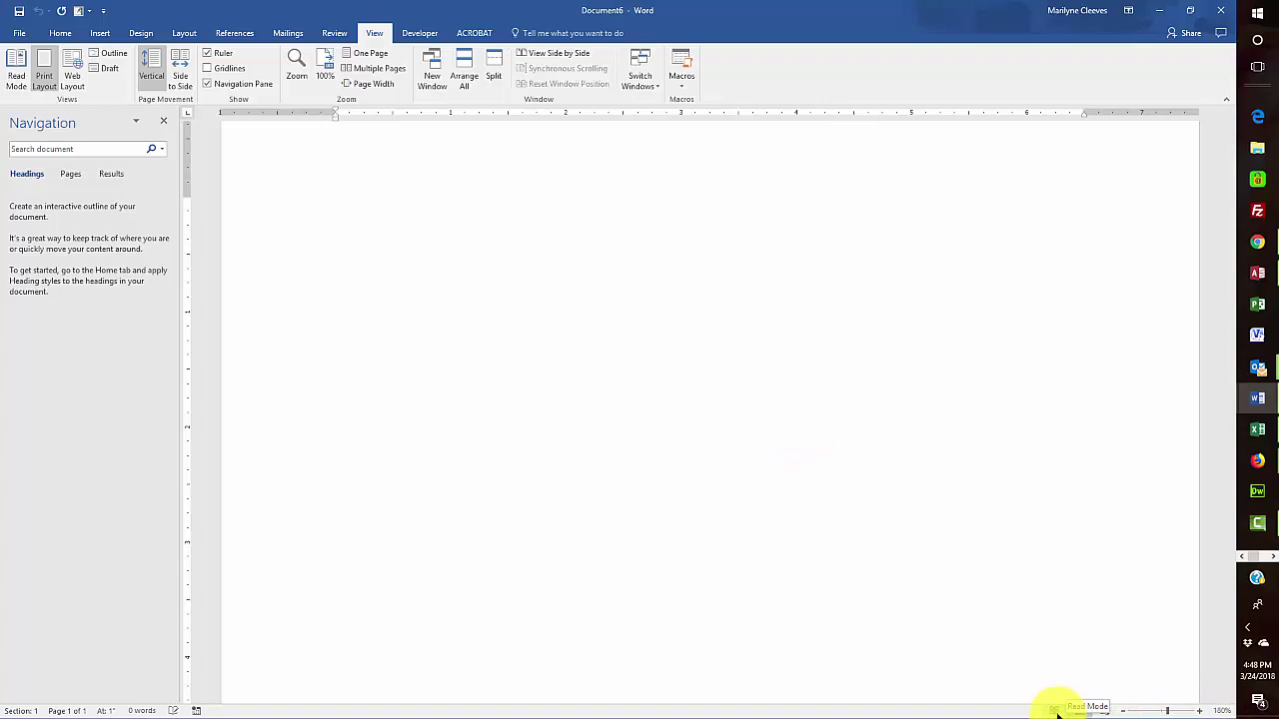
Step: Close the Navigation Pane and place the cursor at the document start
click(1057, 710)
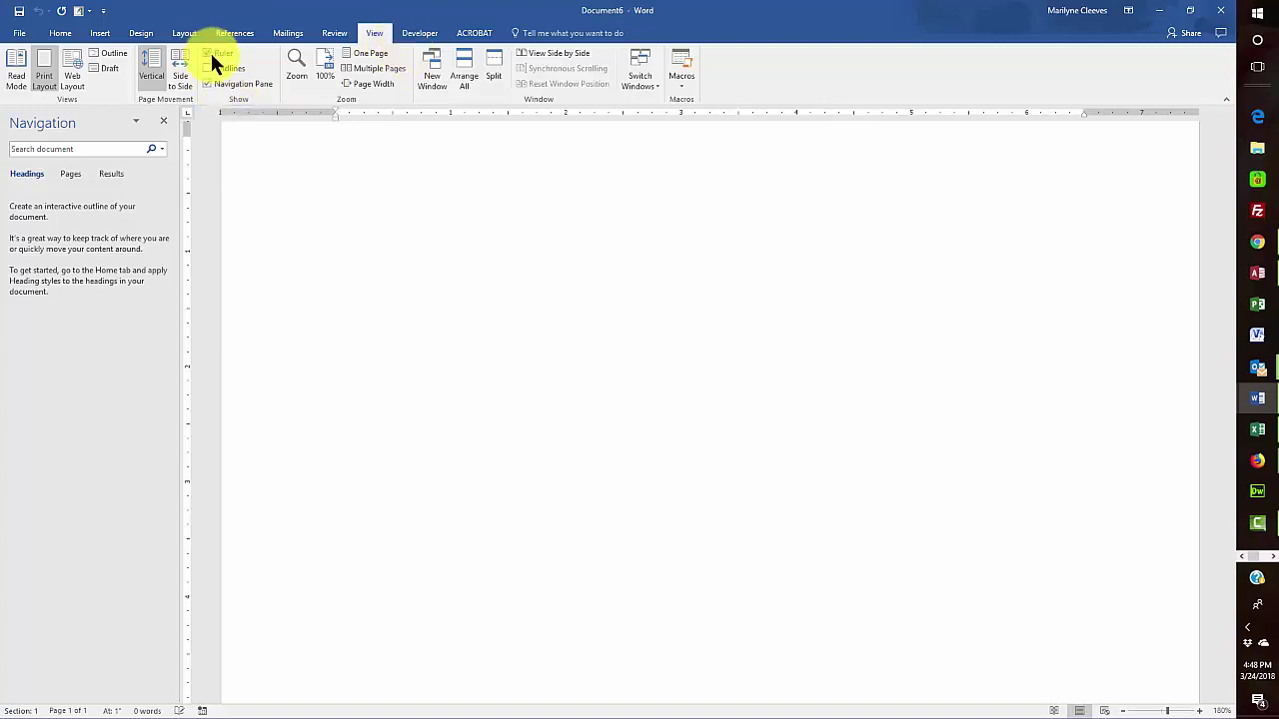
click(164, 121)
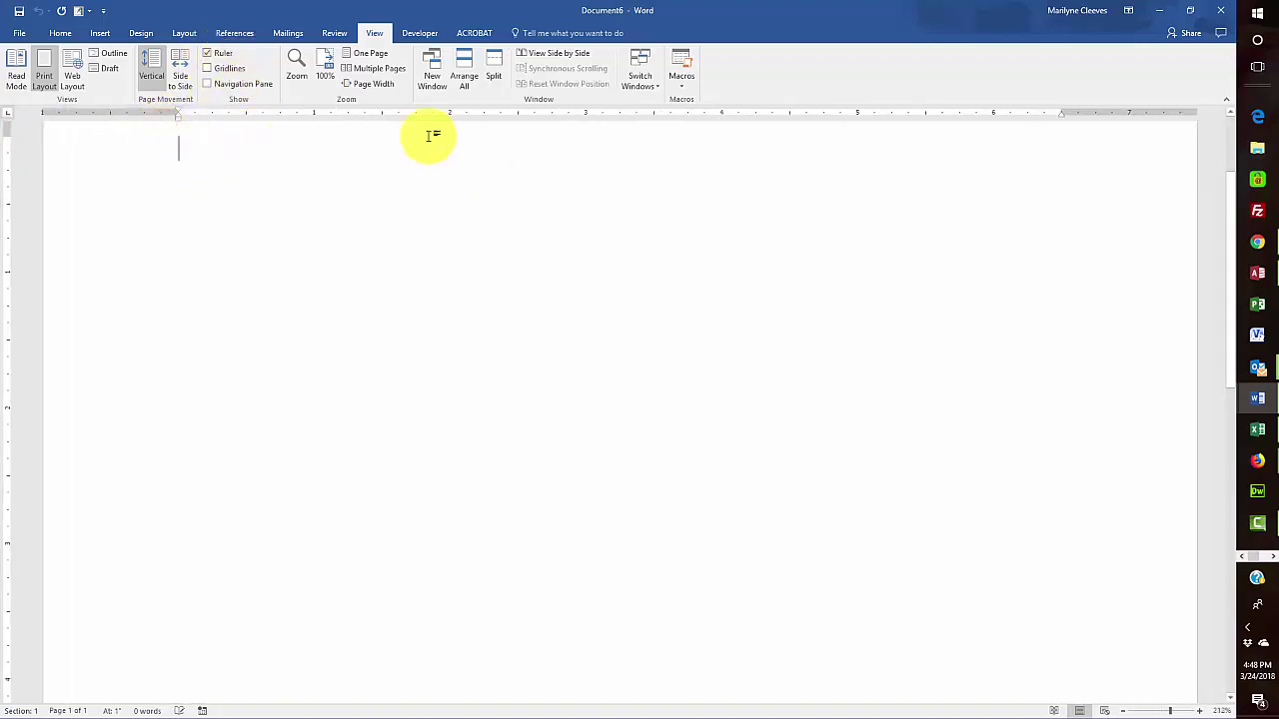
click(238, 200)
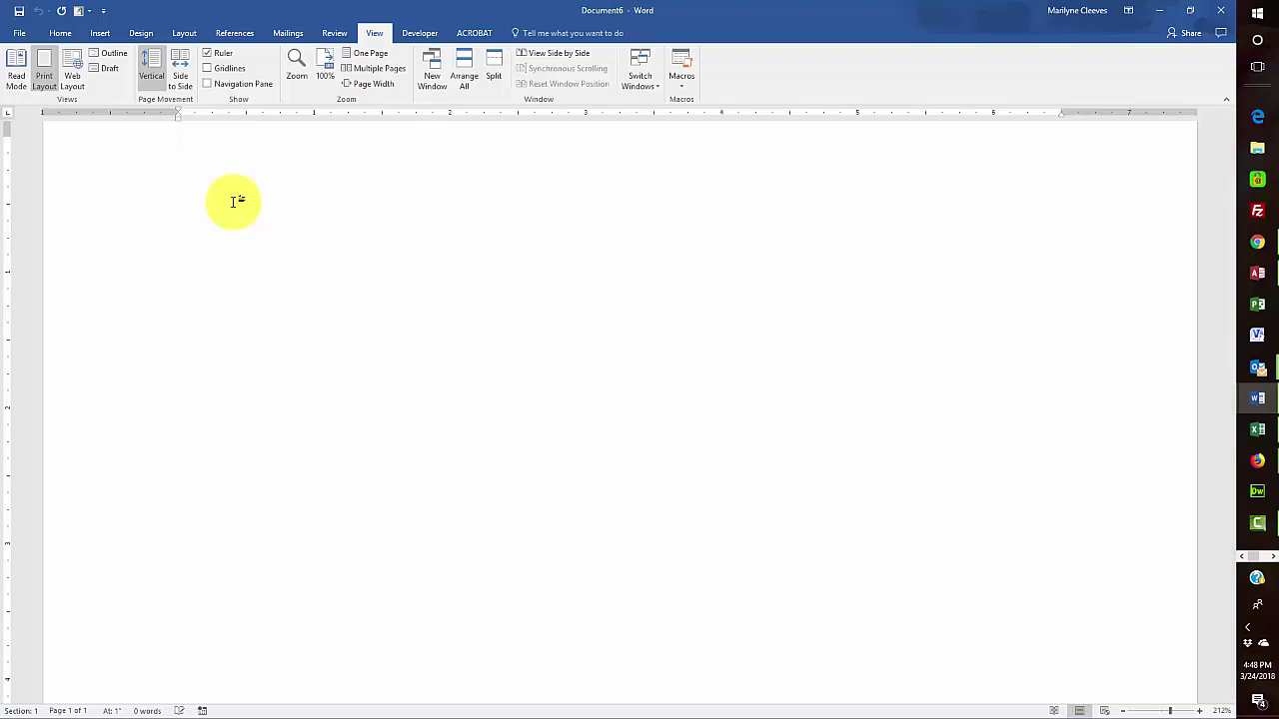
Step: Type the capitalized title 'Surf's Up!' at the top and start a new line
click(62, 33)
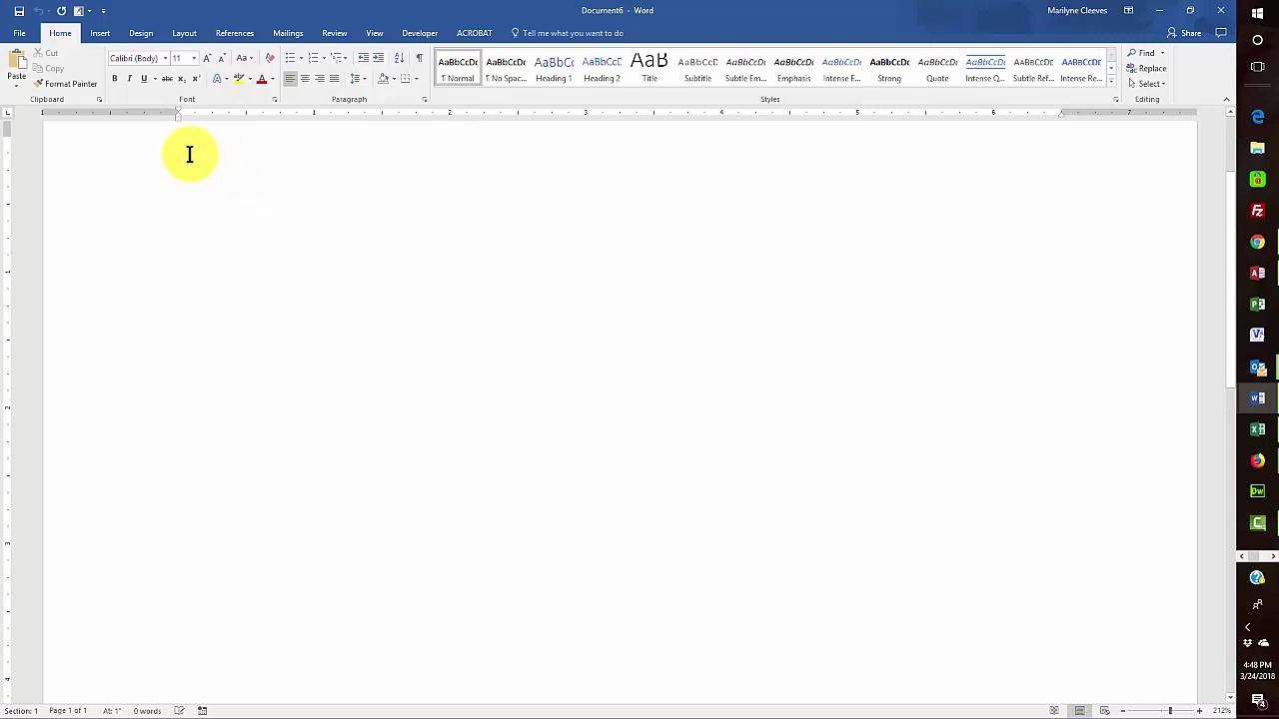
text(su)
key(BackSpace)
key(BackSpace)
key(BackSpace)
text(Surf's Up)
text(!)
key(Return)
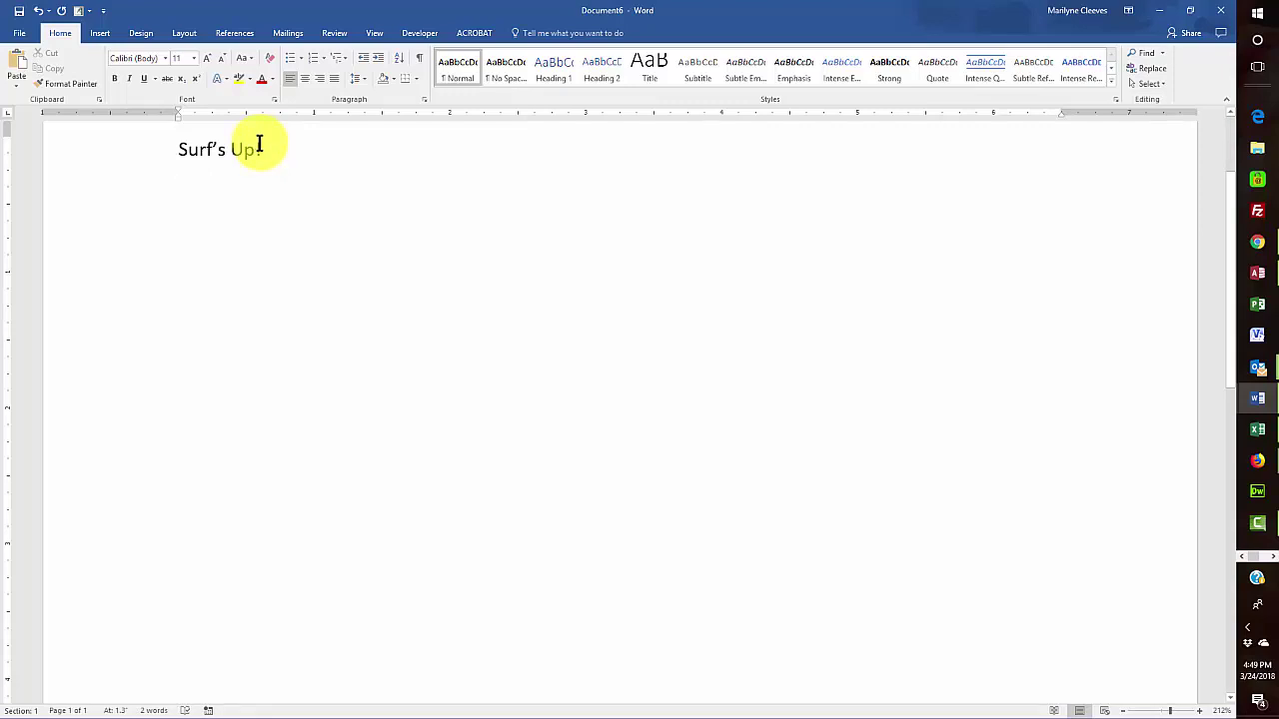
Step: Show paragraph marks, give the empty paragraph Multiple 3 line spacing, and add a paragraph
click(419, 58)
click(360, 78)
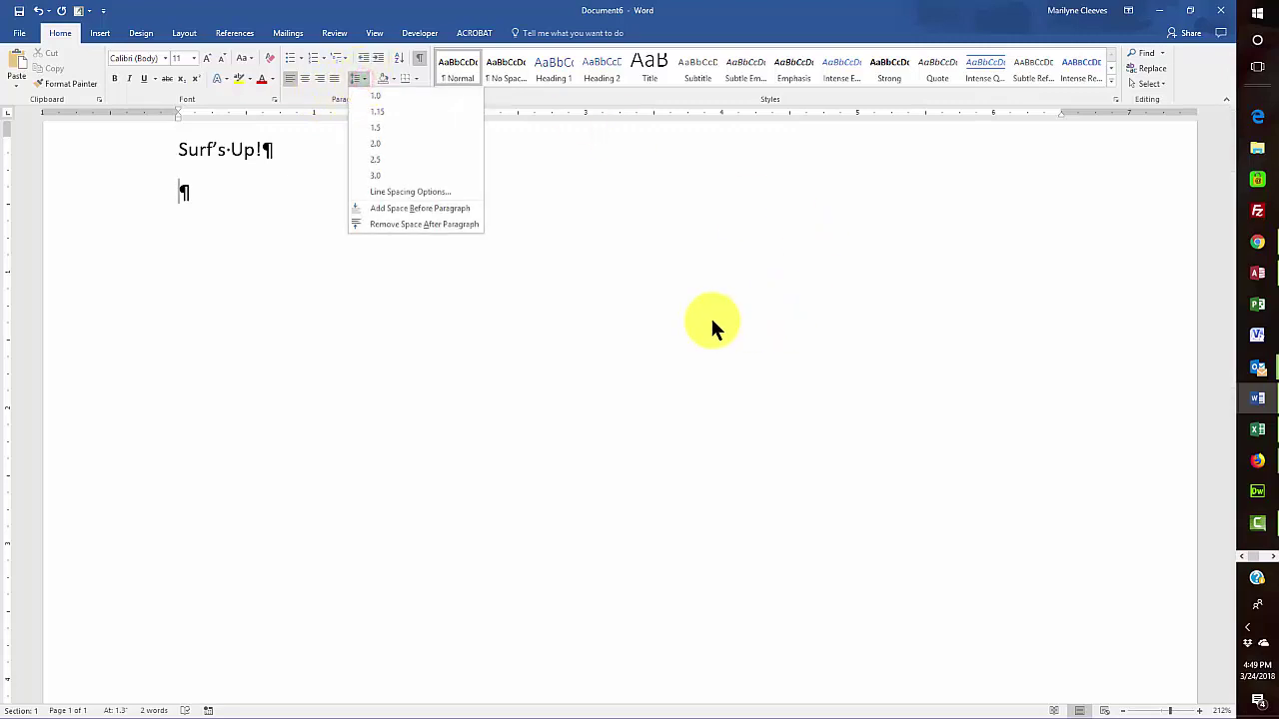
click(432, 192)
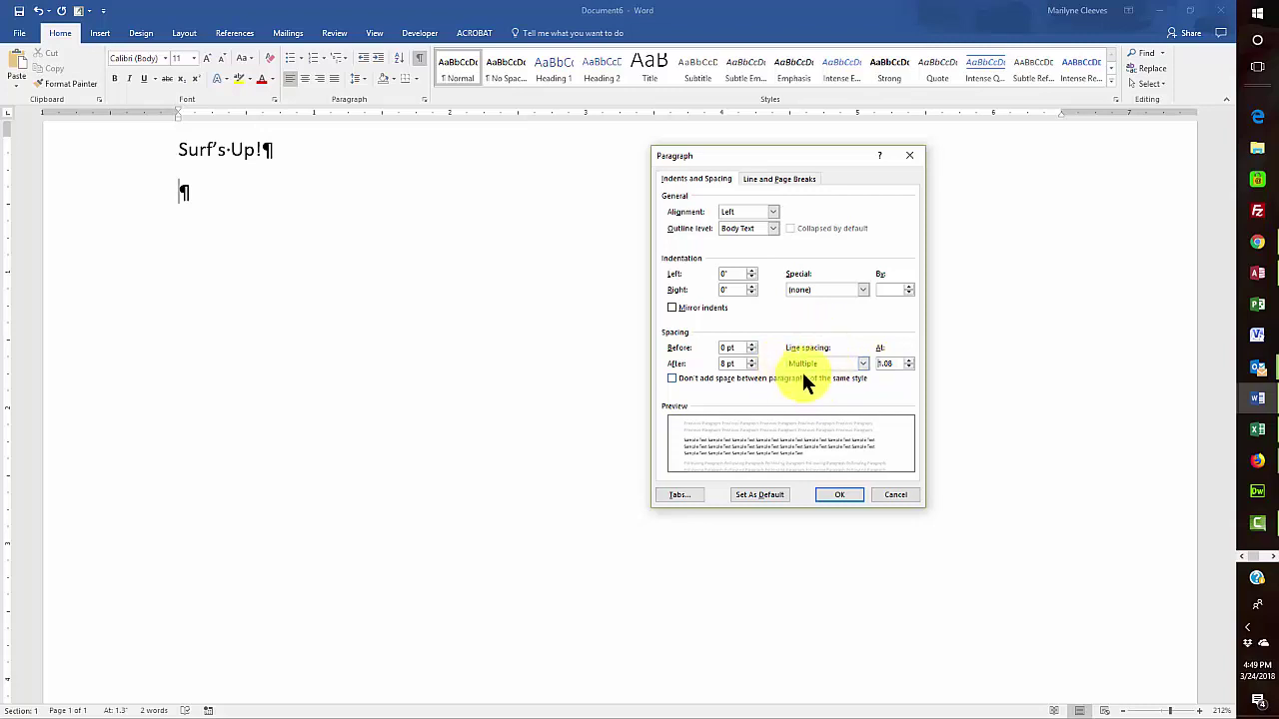
click(859, 364)
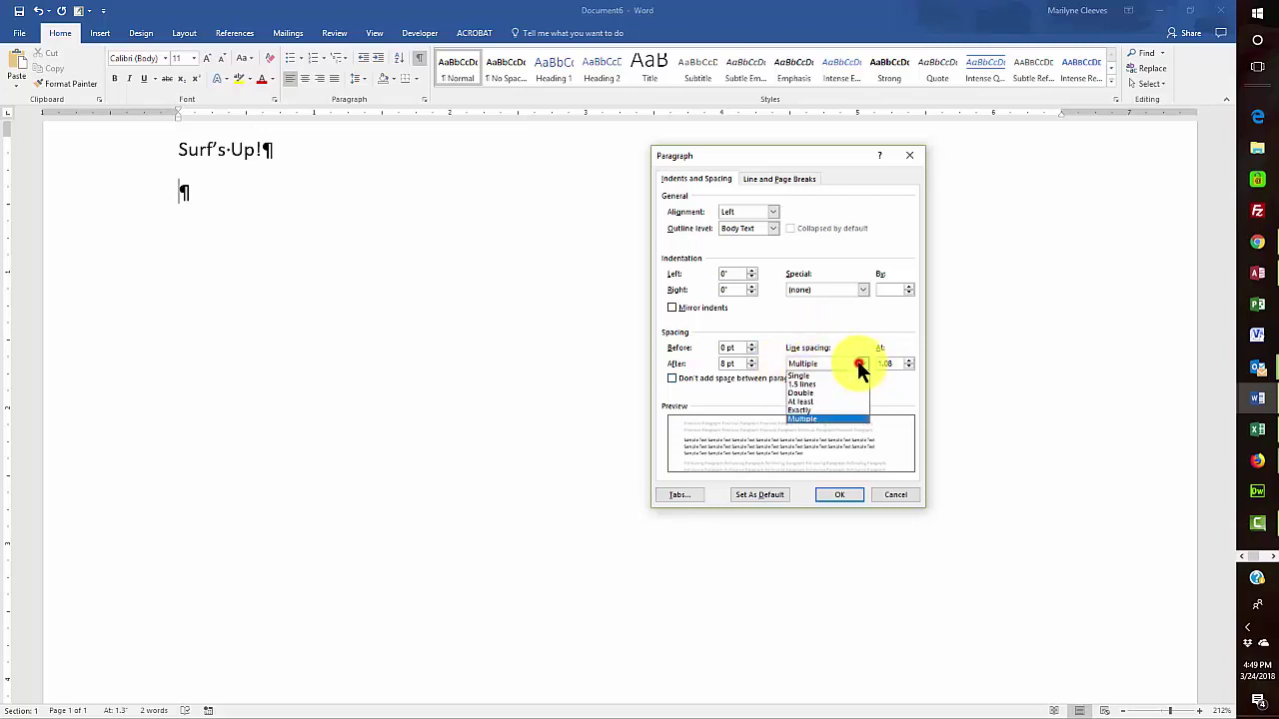
click(807, 418)
text(3)
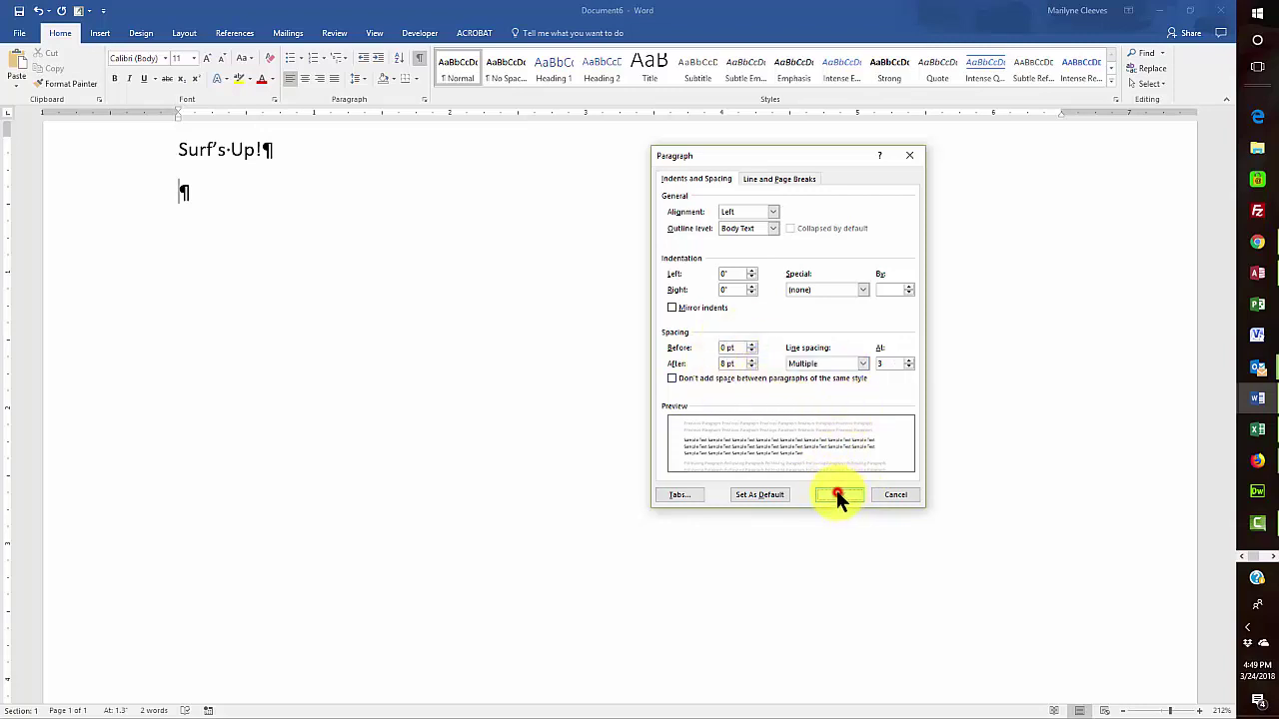
click(839, 495)
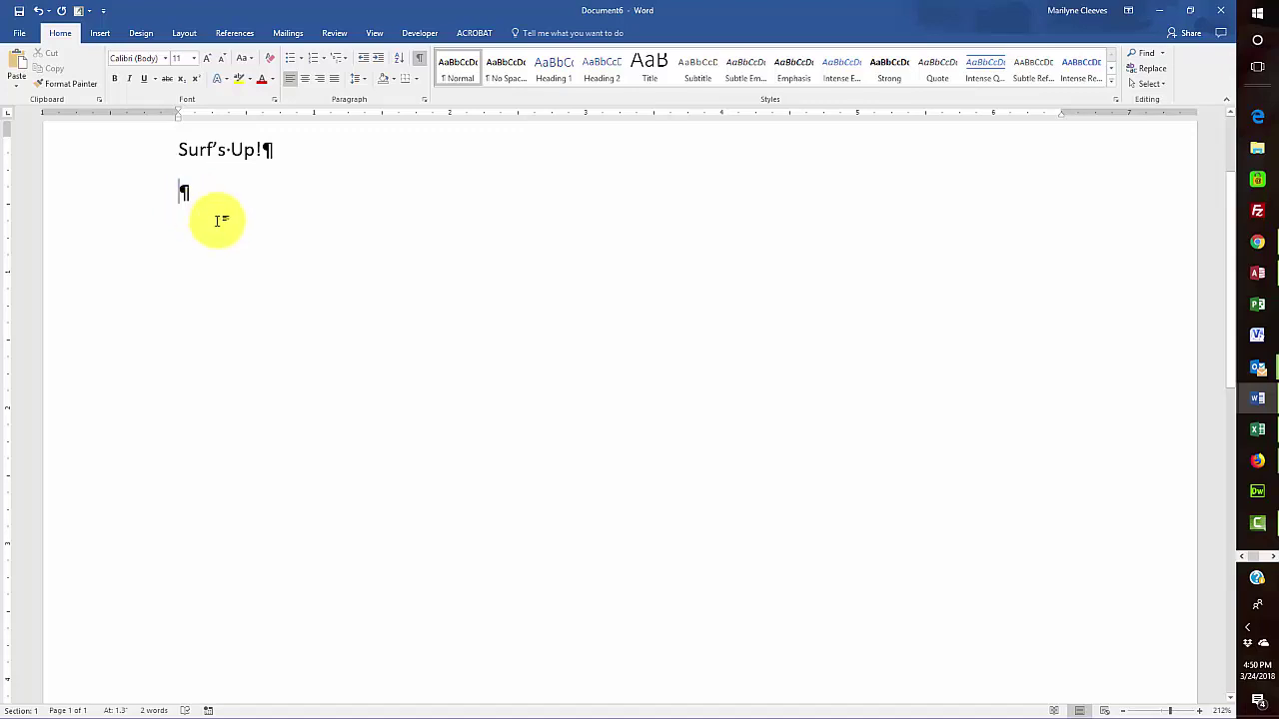
key(Return)
key(Return)
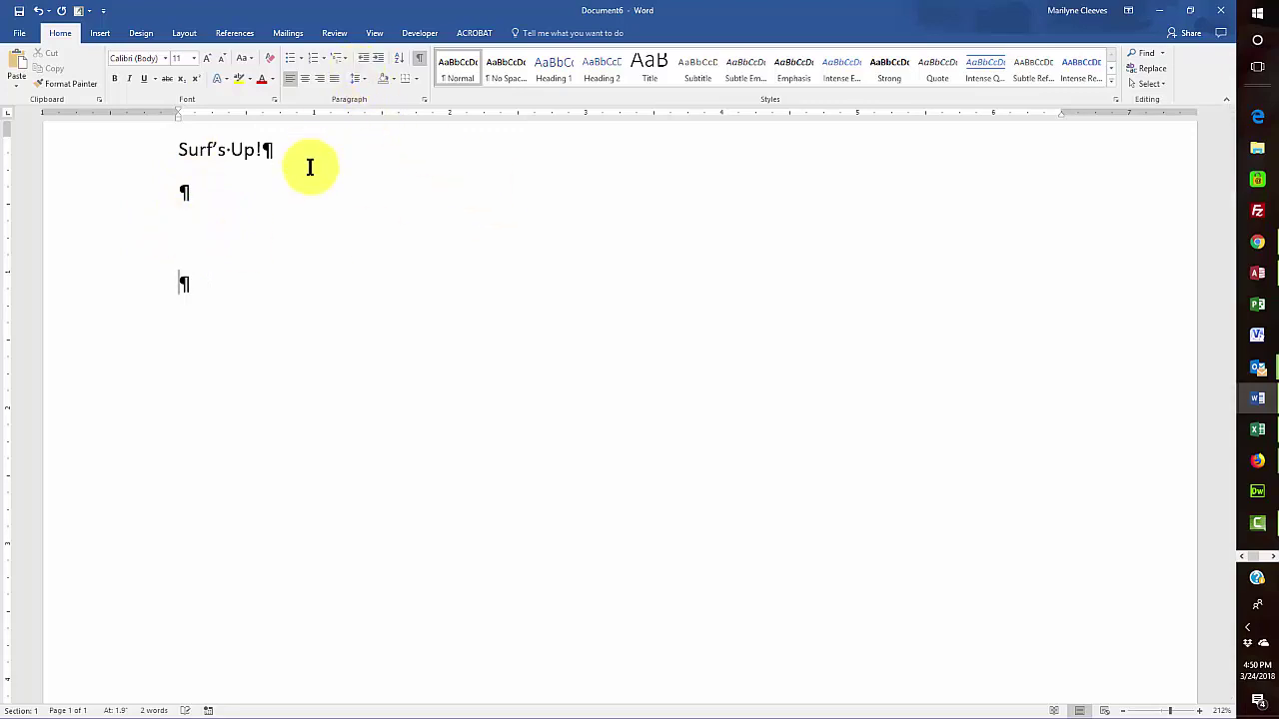
Step: Undo the extra paragraph and set the paragraph's line spacing to Single
click(38, 12)
click(357, 79)
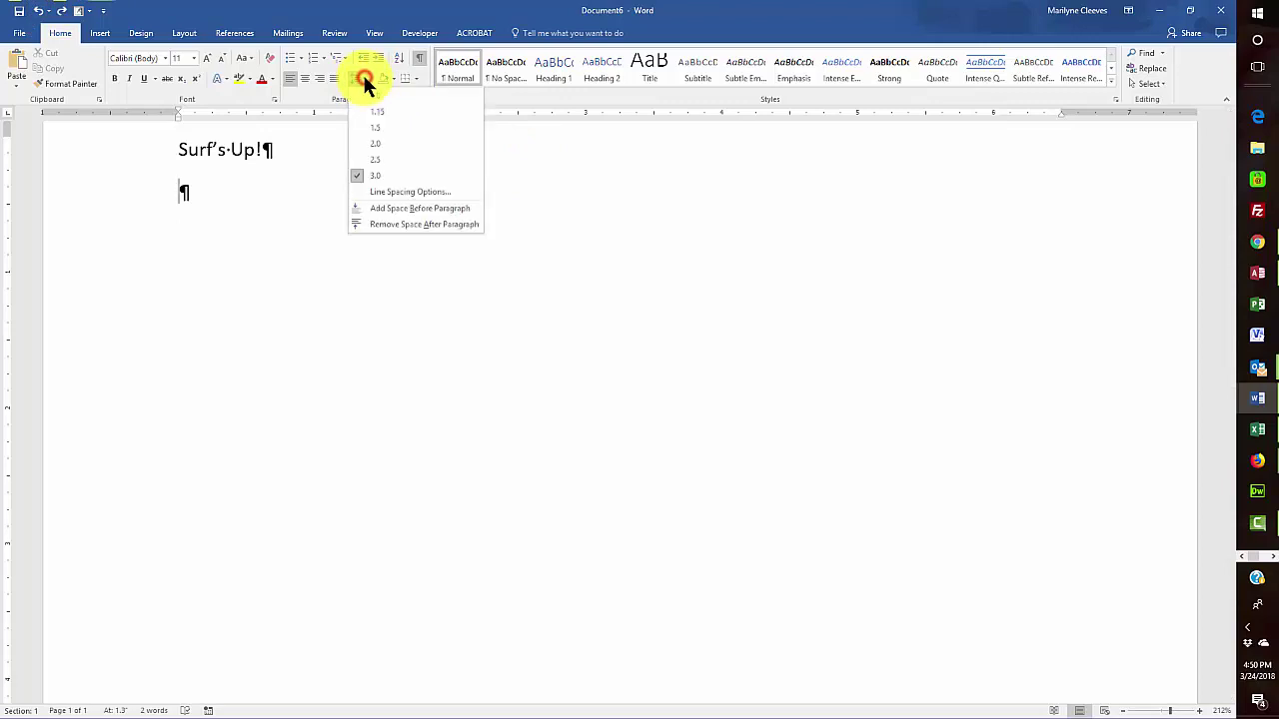
click(391, 192)
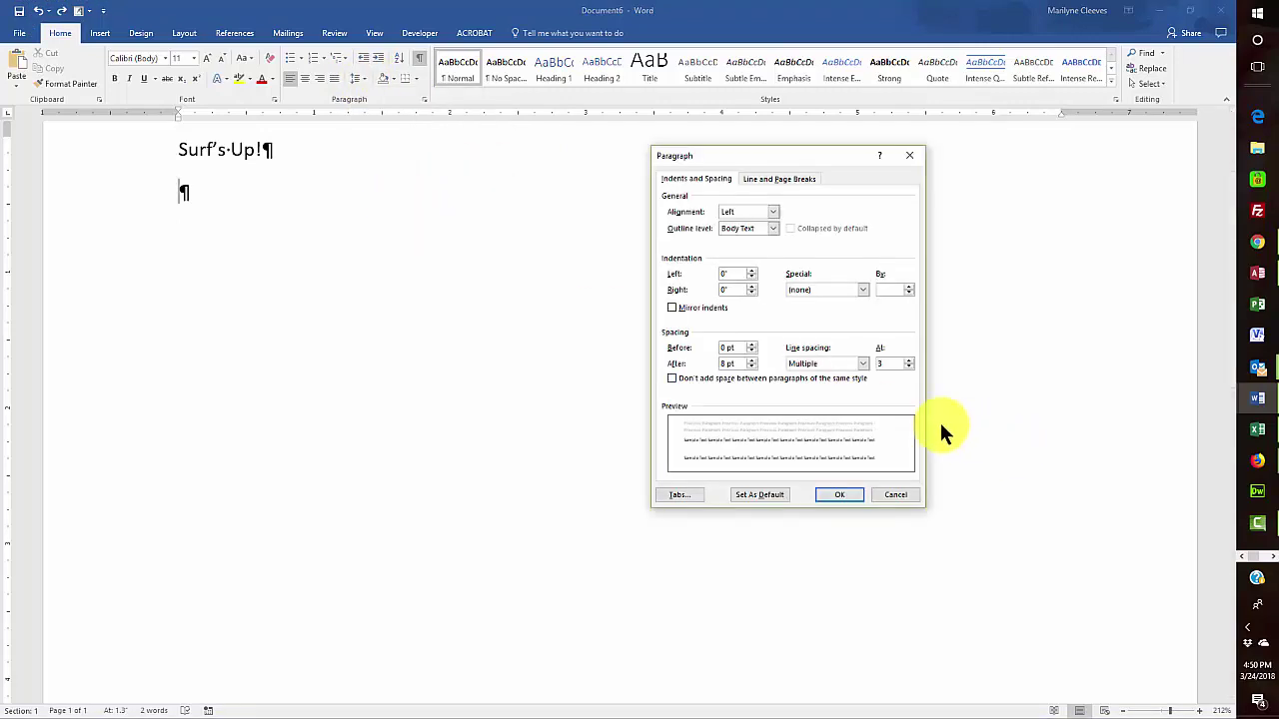
click(862, 362)
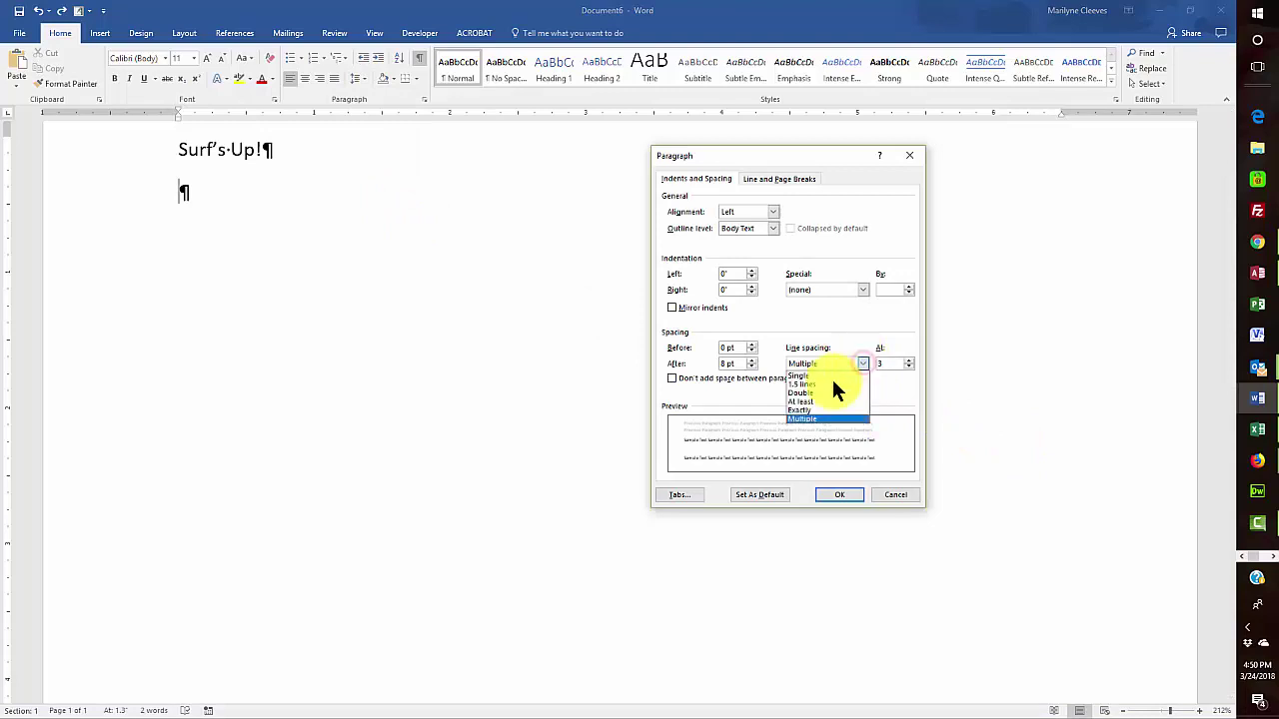
click(826, 382)
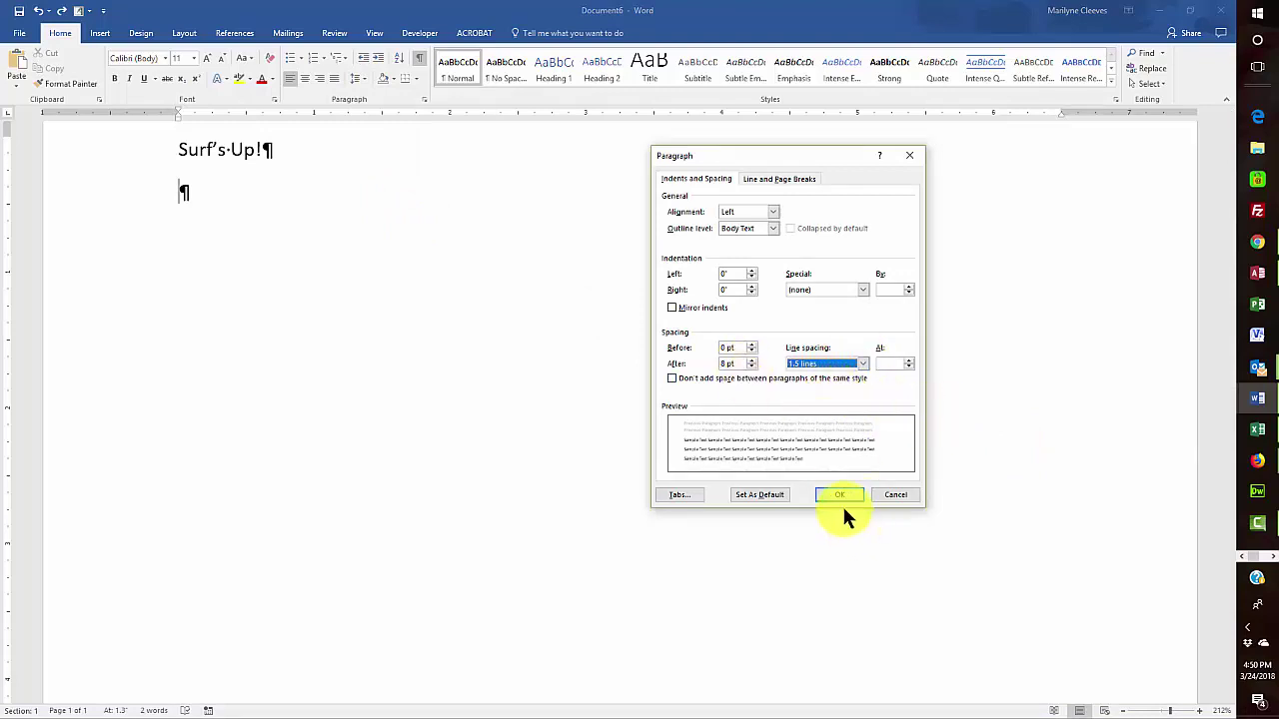
click(861, 362)
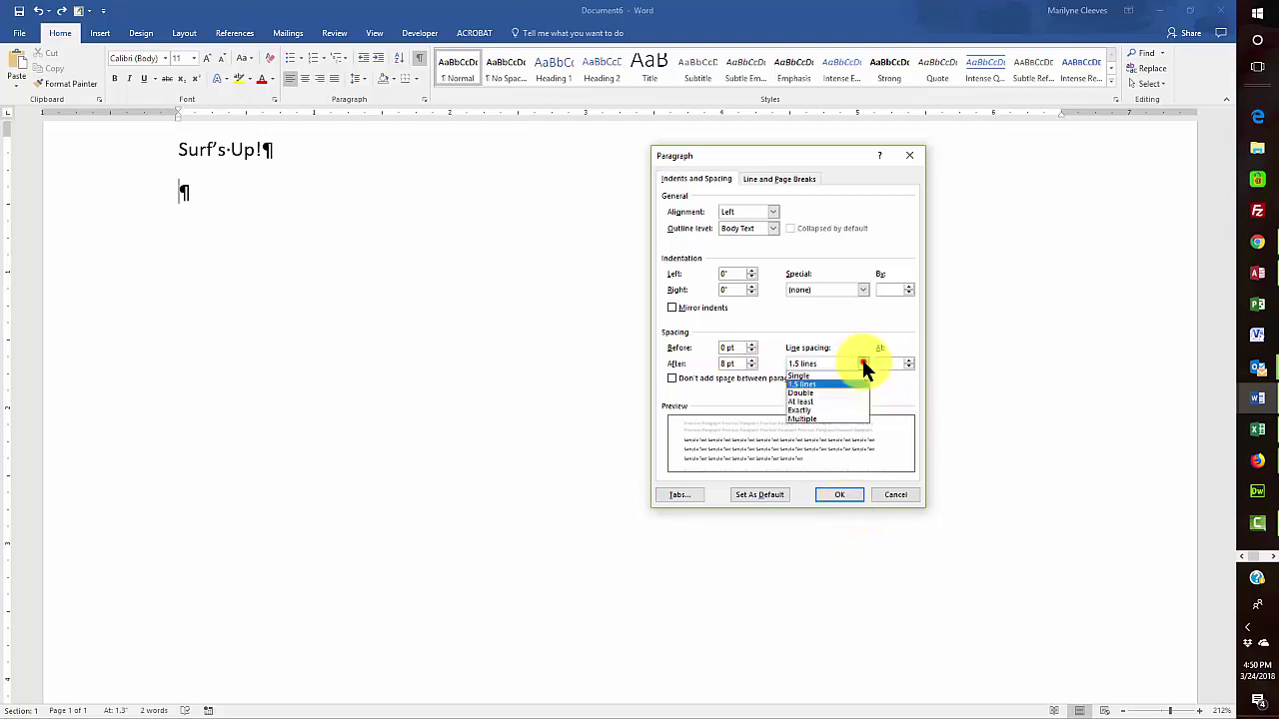
click(809, 374)
click(840, 495)
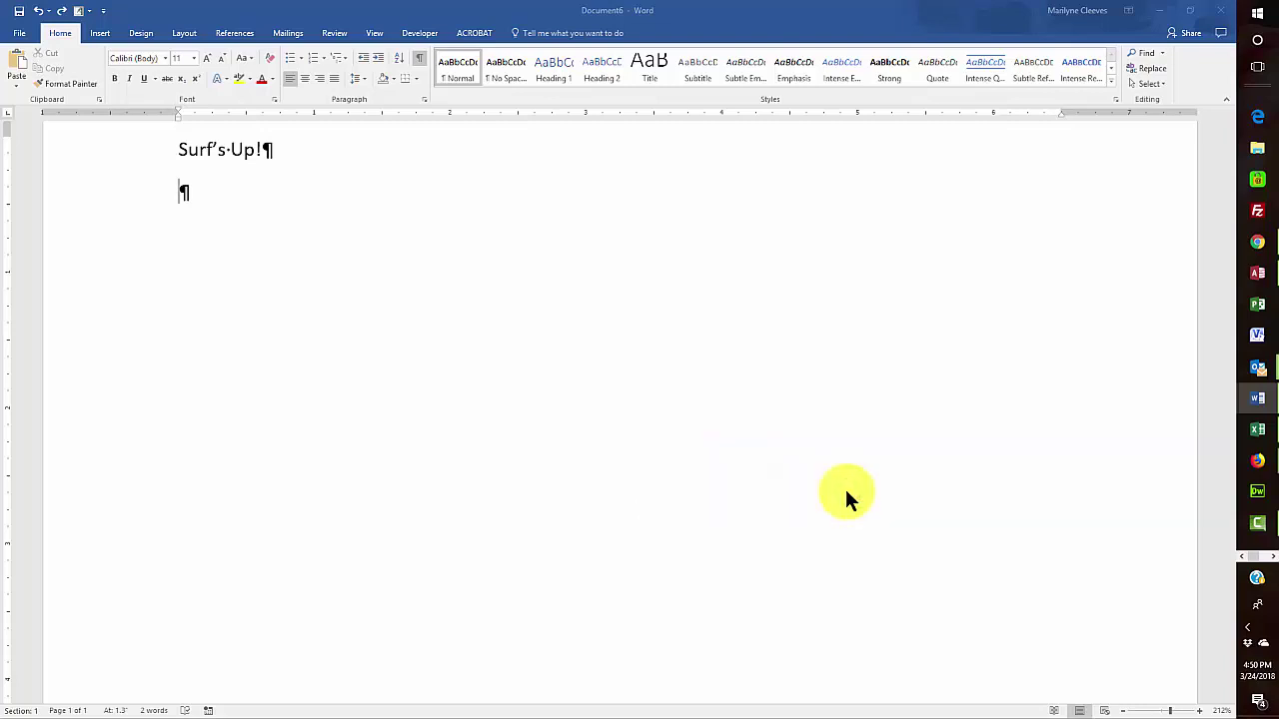
Step: Raise the paragraph's spacing after to 10 pt in Line Spacing Options
click(367, 78)
click(390, 188)
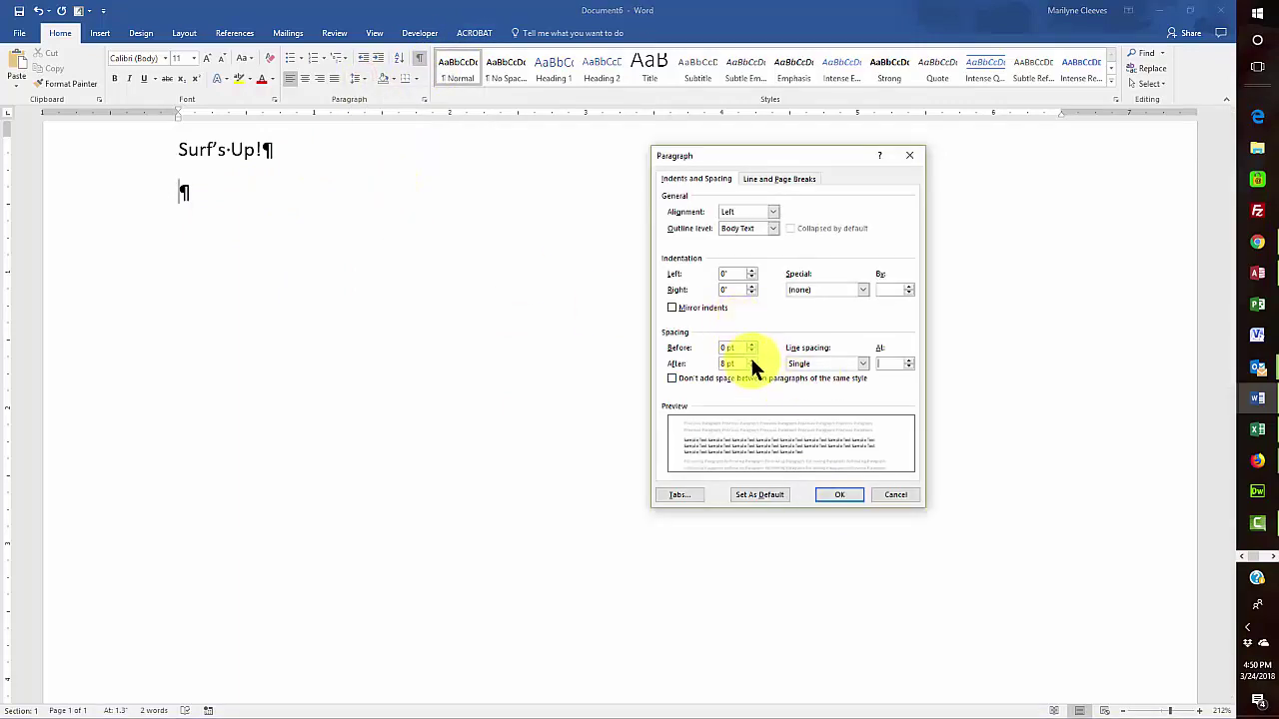
click(751, 359)
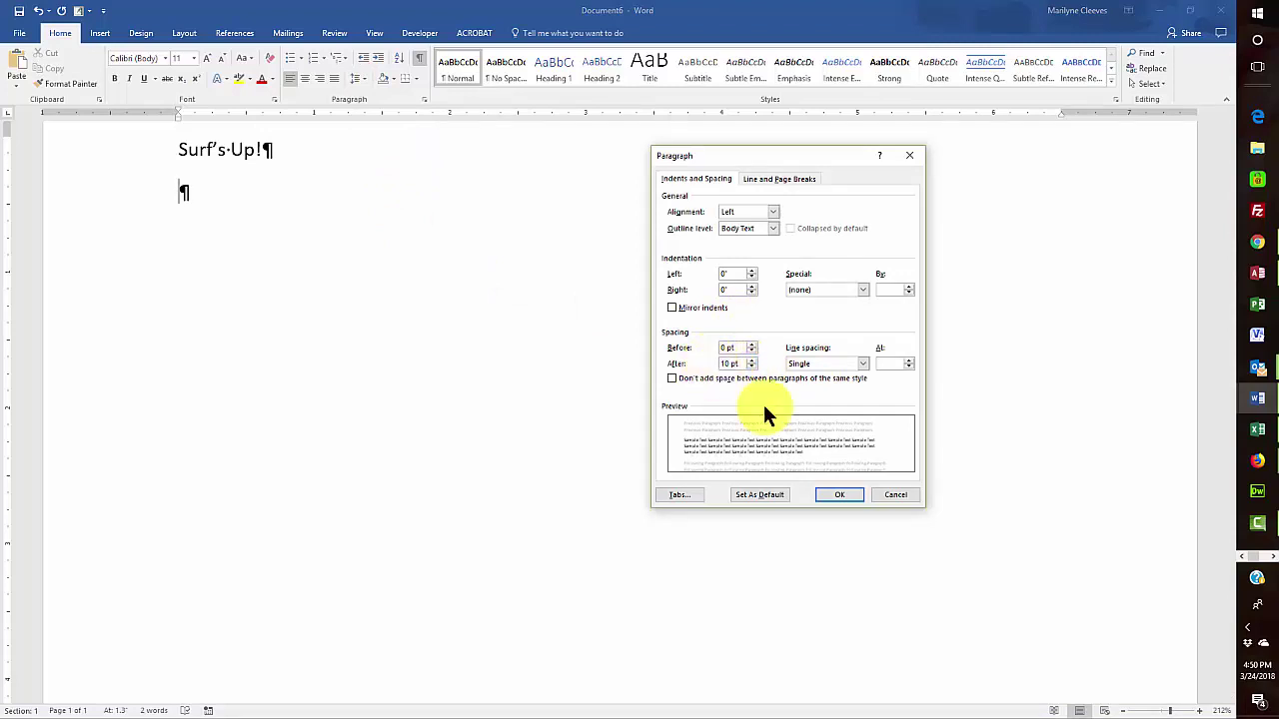
click(845, 494)
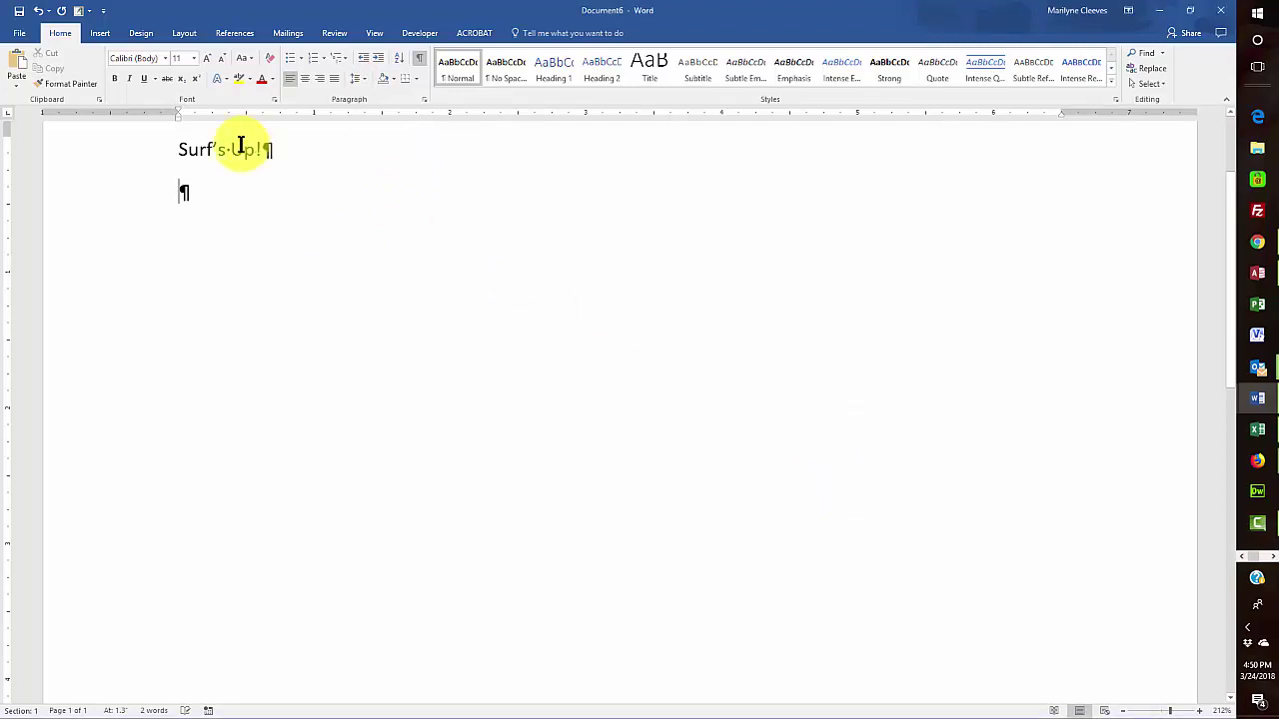
Step: Remove the extra paragraph, give the title 10 pt space after, and add a paragraph
key(BackSpace)
click(361, 78)
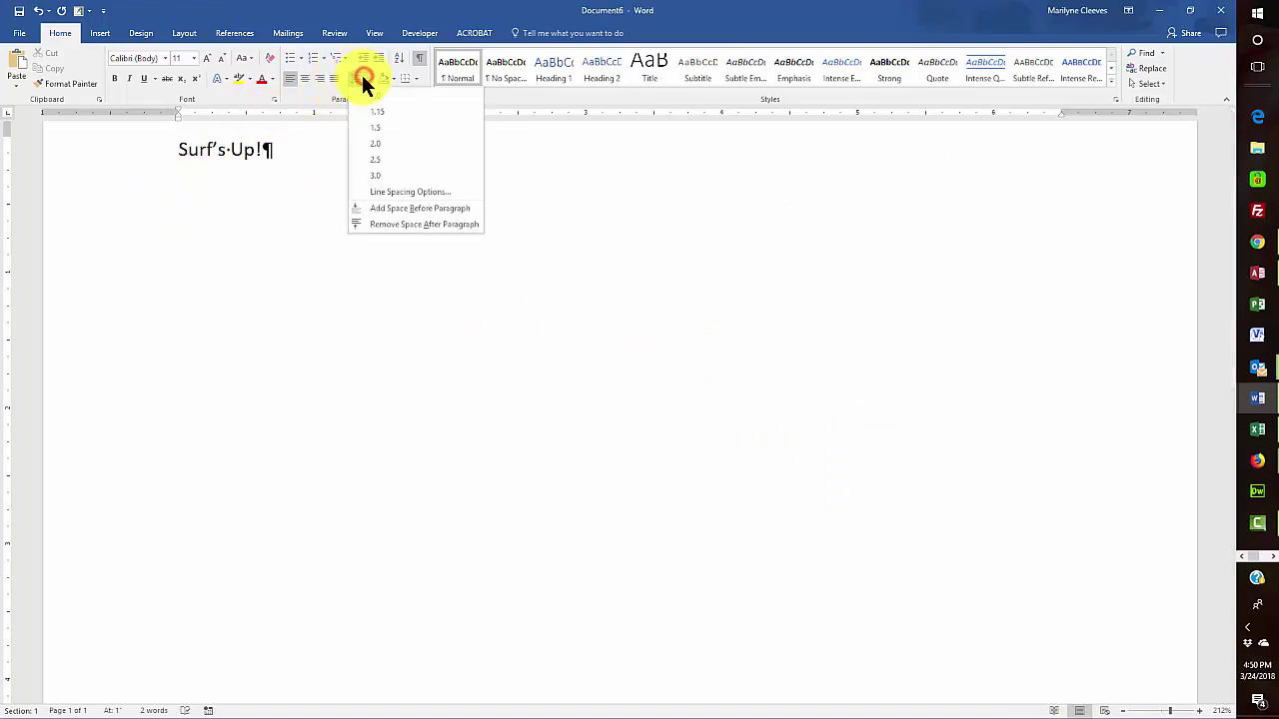
click(374, 104)
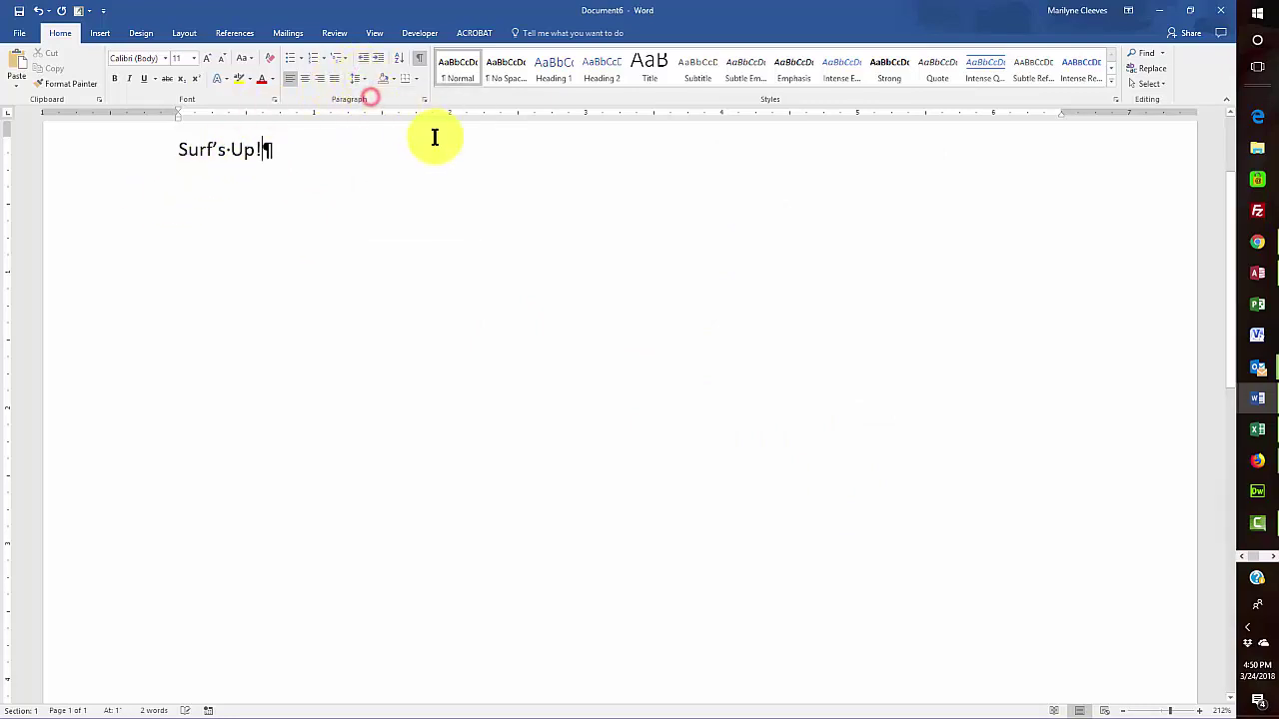
click(359, 79)
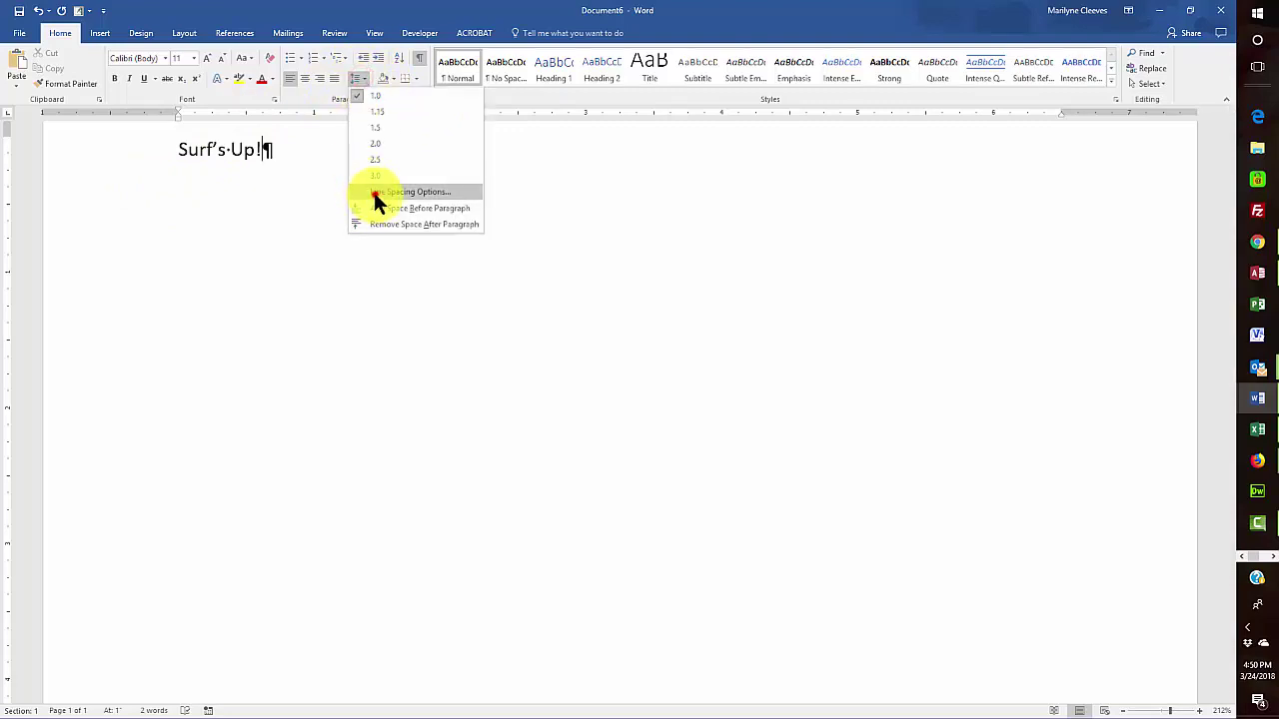
click(374, 192)
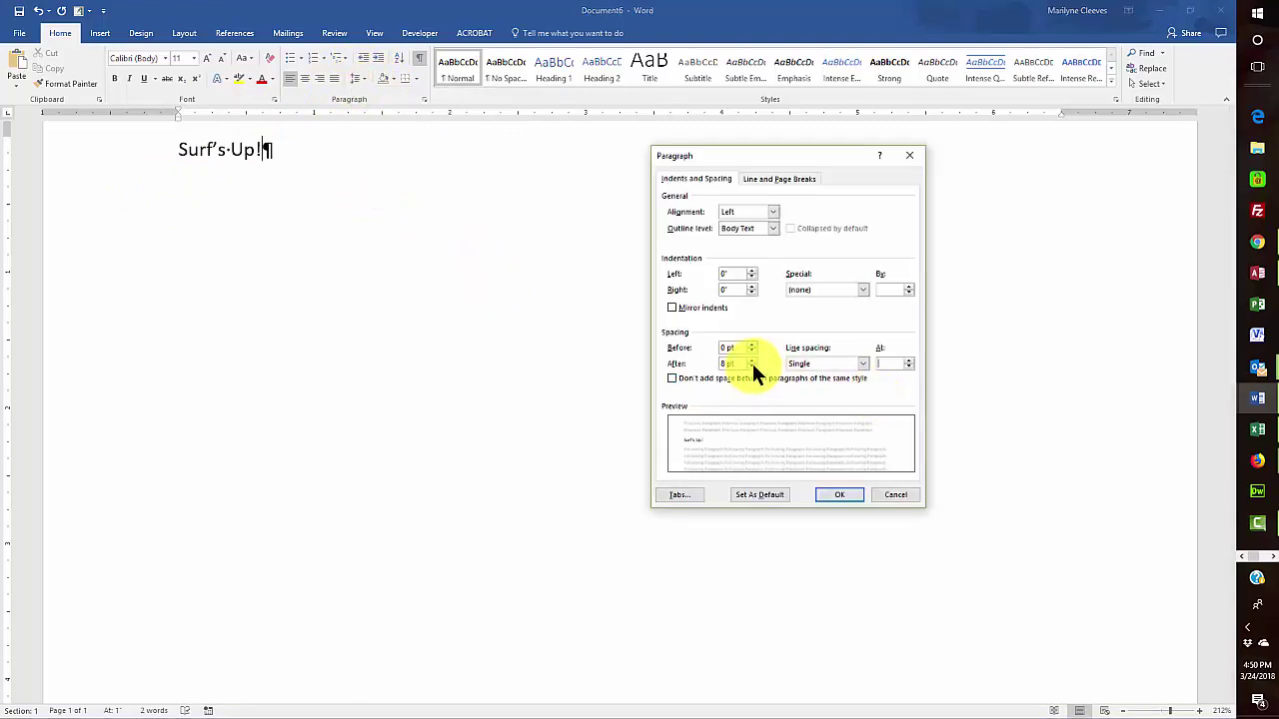
double_click(727, 363)
text(10)
click(839, 494)
key(Return)
key(Return)
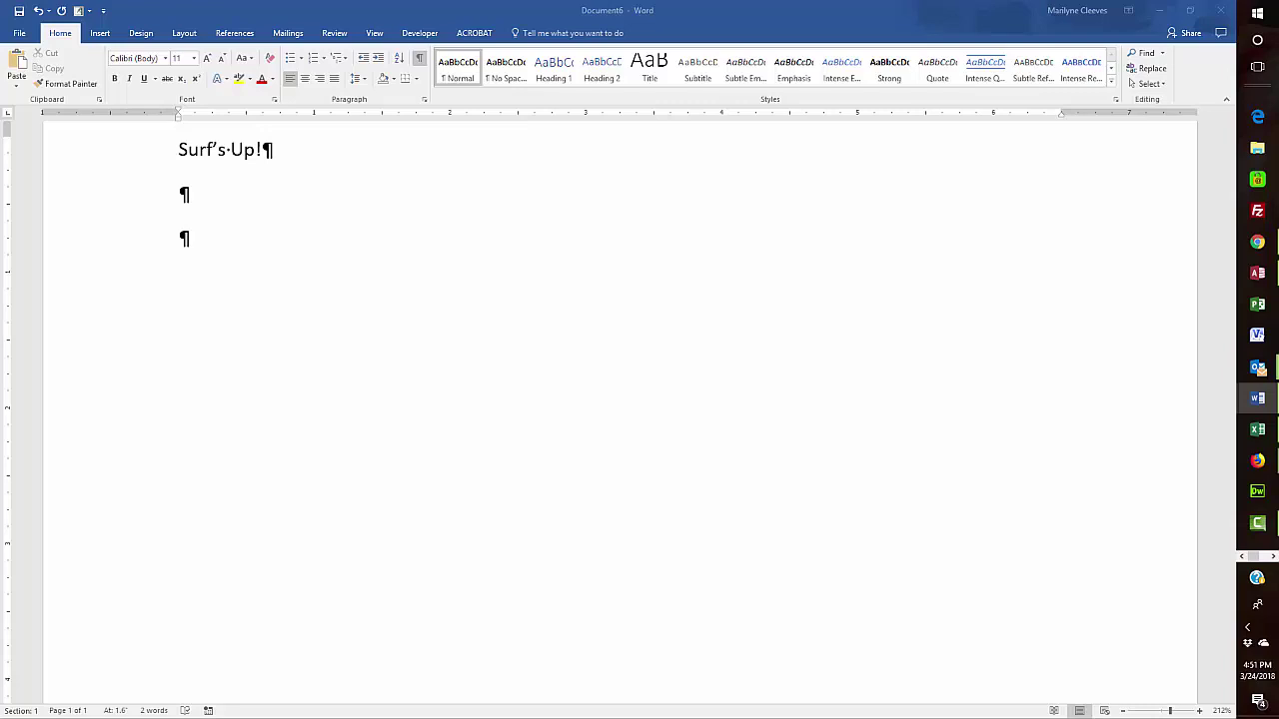
Step: Paste the surf-school description as plain text (Keep Text Only) in the third paragraph, then add a paragraph
click(180, 239)
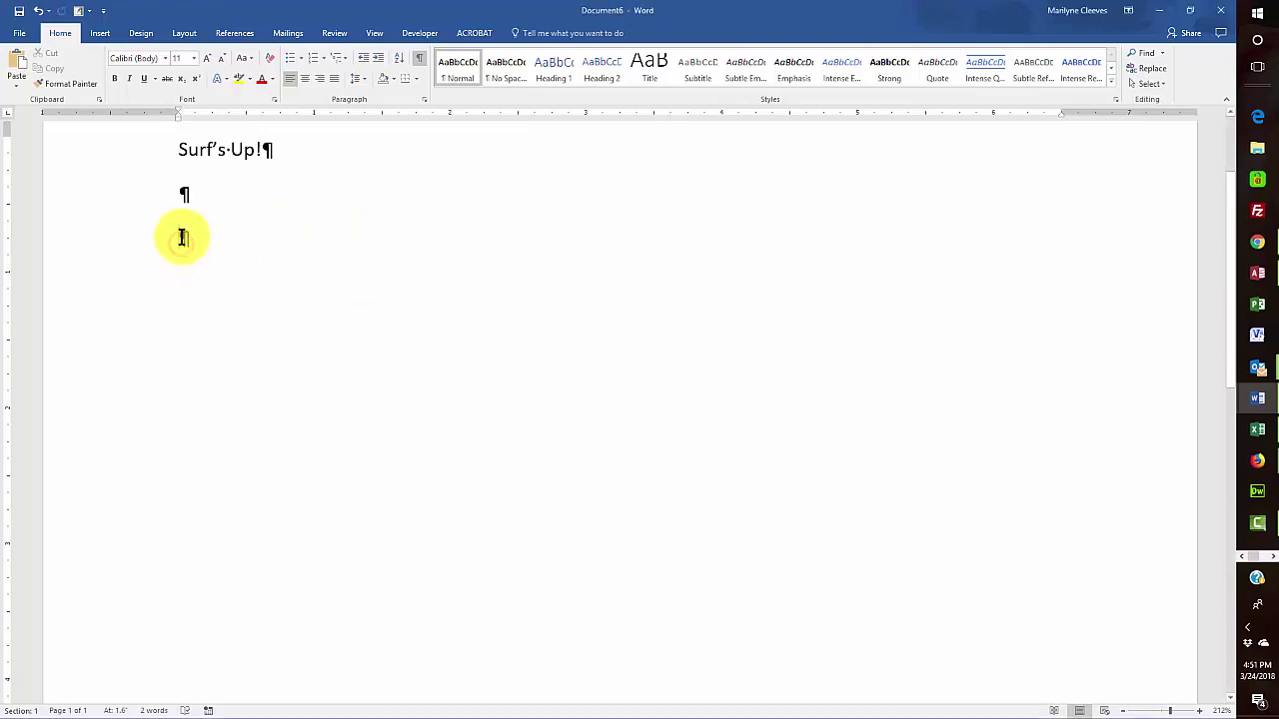
right_click(180, 240)
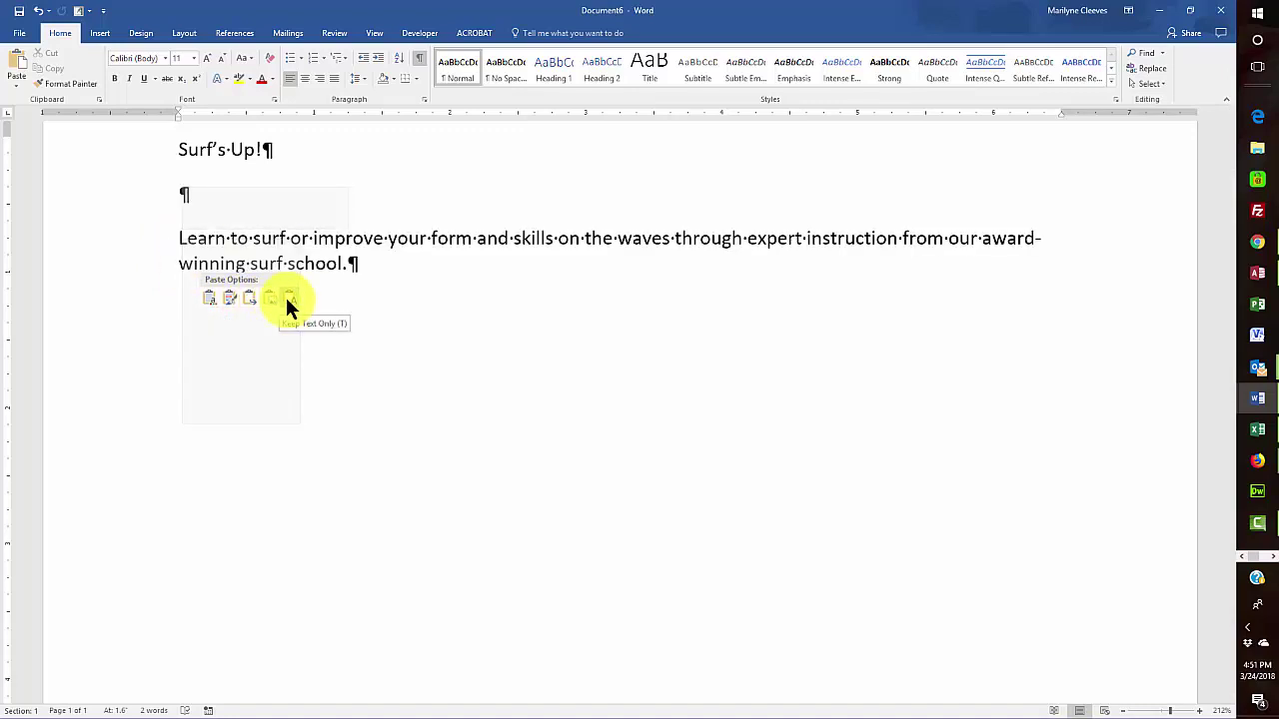
click(290, 300)
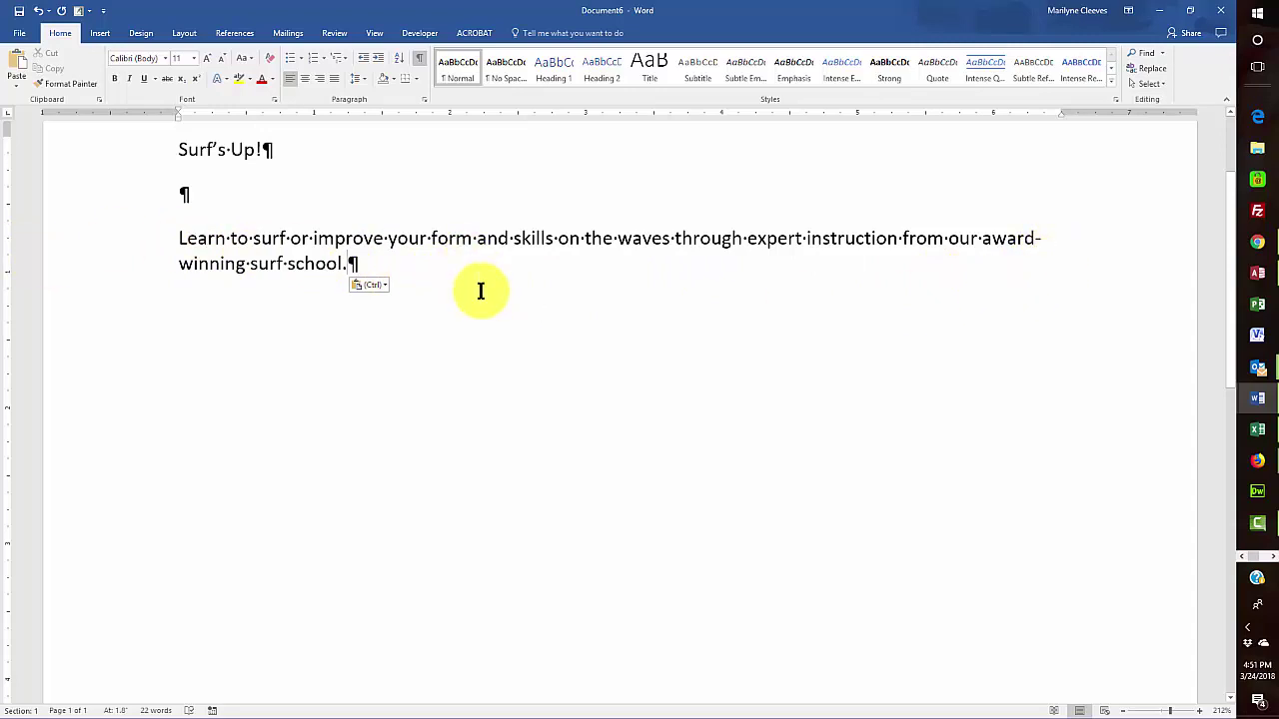
key(Return)
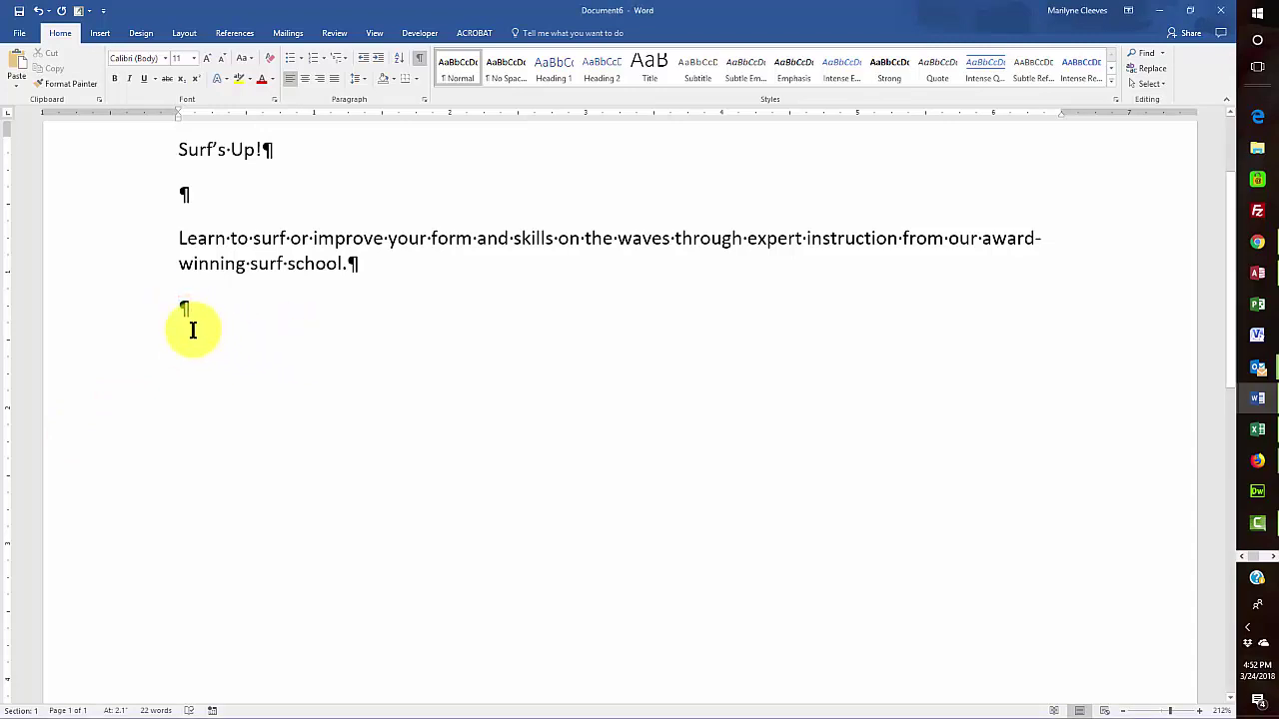
text(Private)
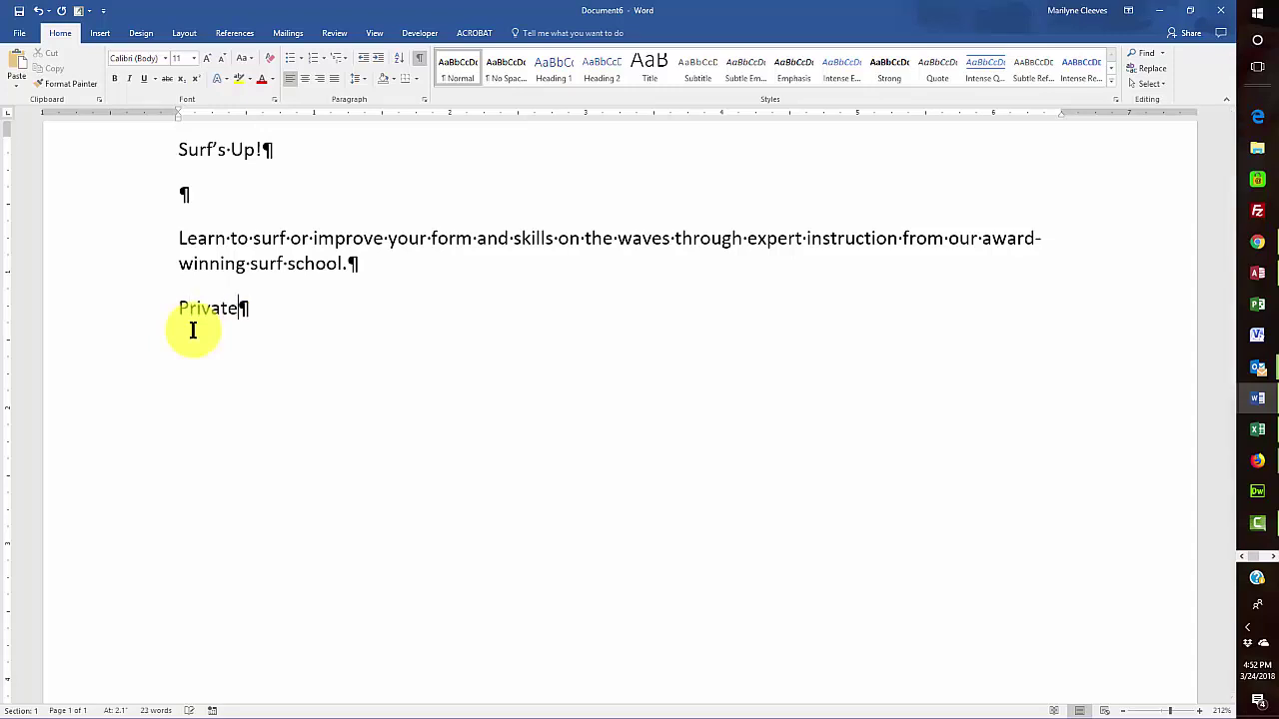
text( or gro)
text(up)
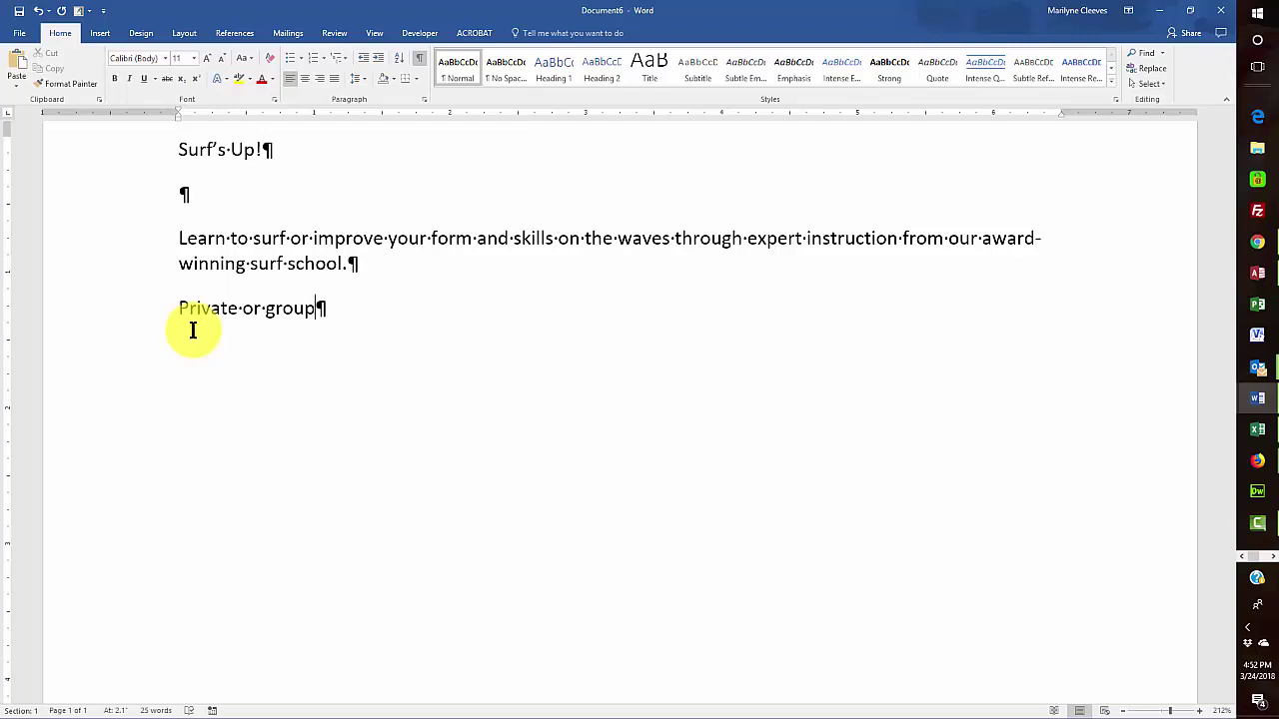
Step: Backspace over the last letters of 'Private or group', leaving 'Private or goup'
key(BackSpace)
key(BackSpace)
key(BackSpace)
key(BackSpace)
text(oup)
Step: Replace the misspelled 'goup' with the spelling suggestion 'group'
right_click(281, 307)
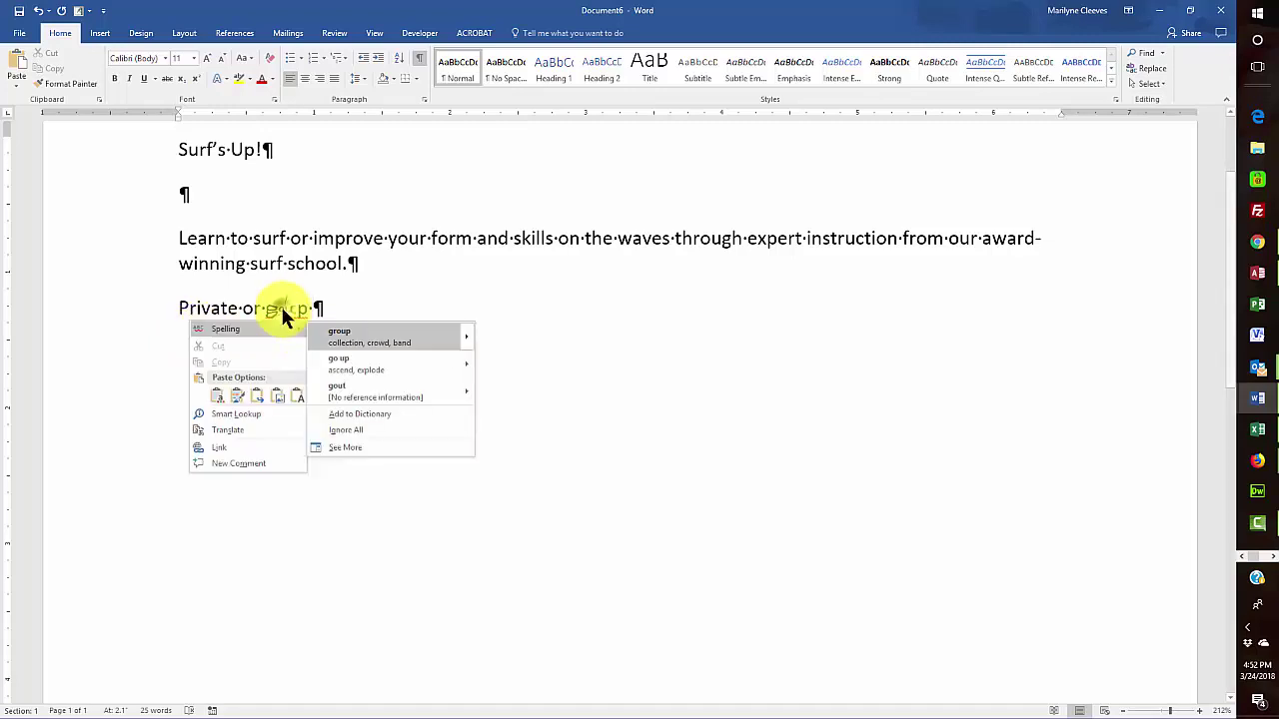
click(362, 345)
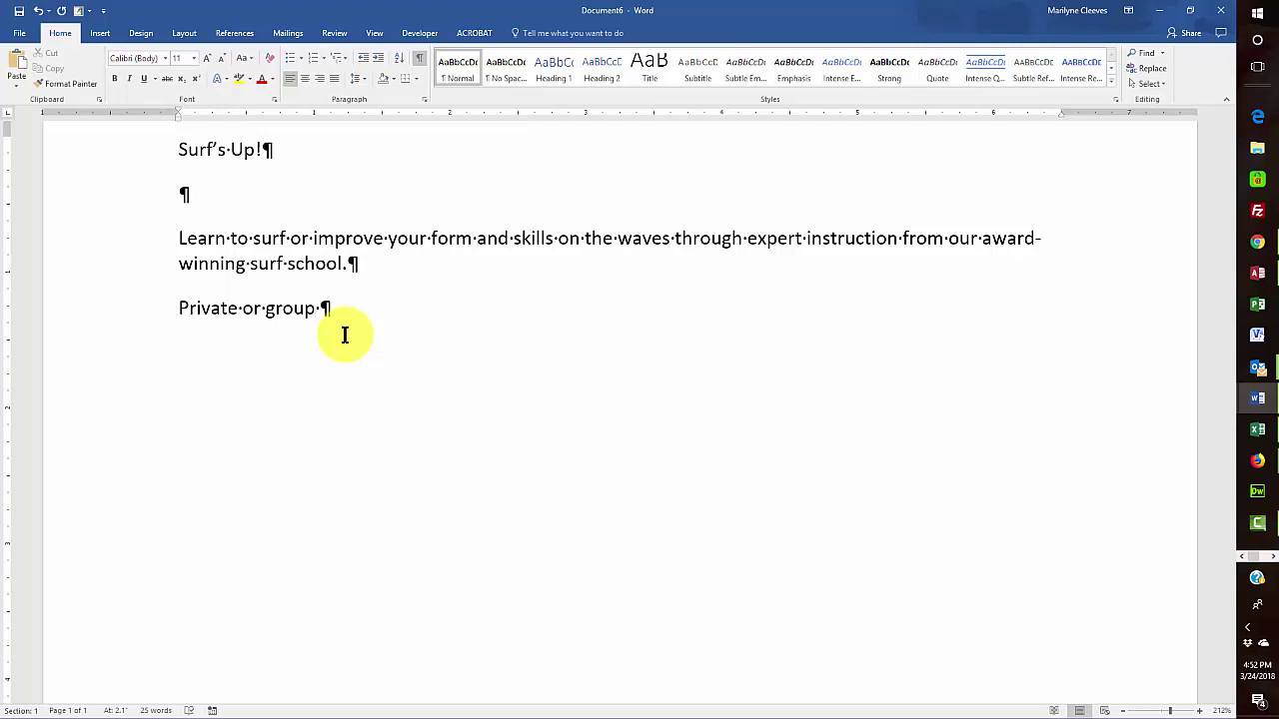
text(lessons)
Step: Turn formatting marks off and back on after typing 'lessons'
click(420, 62)
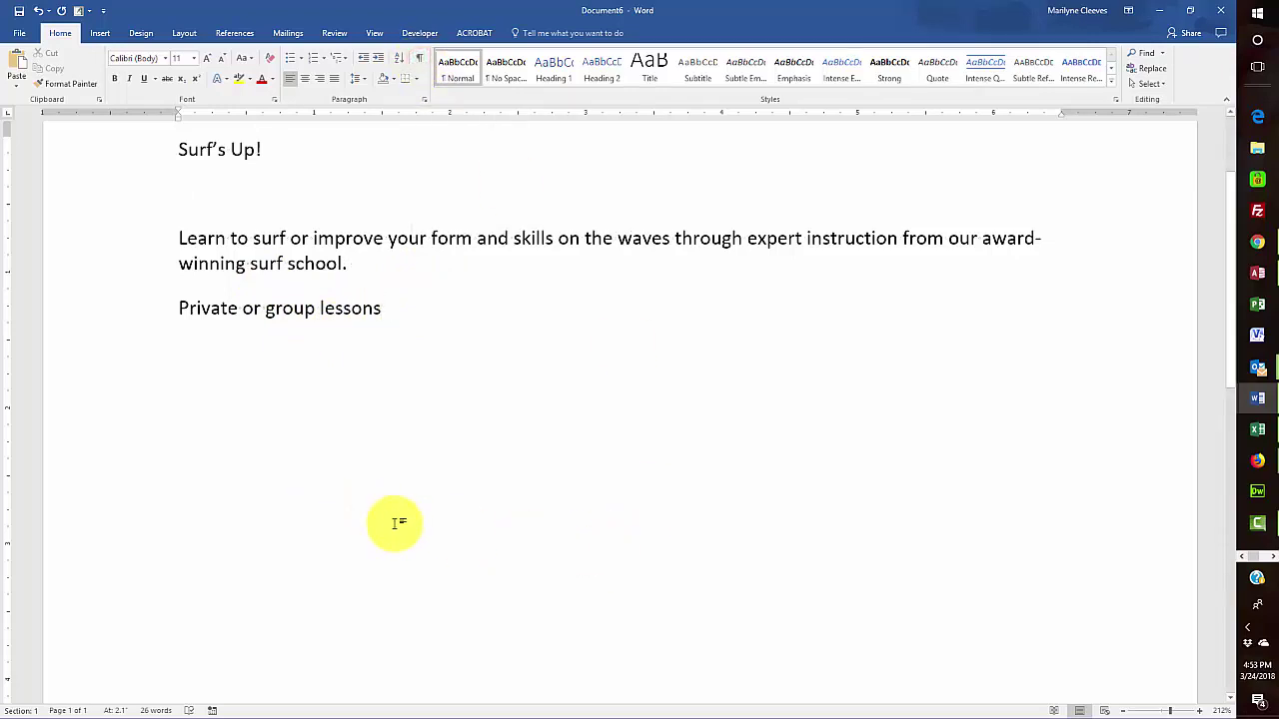
click(419, 58)
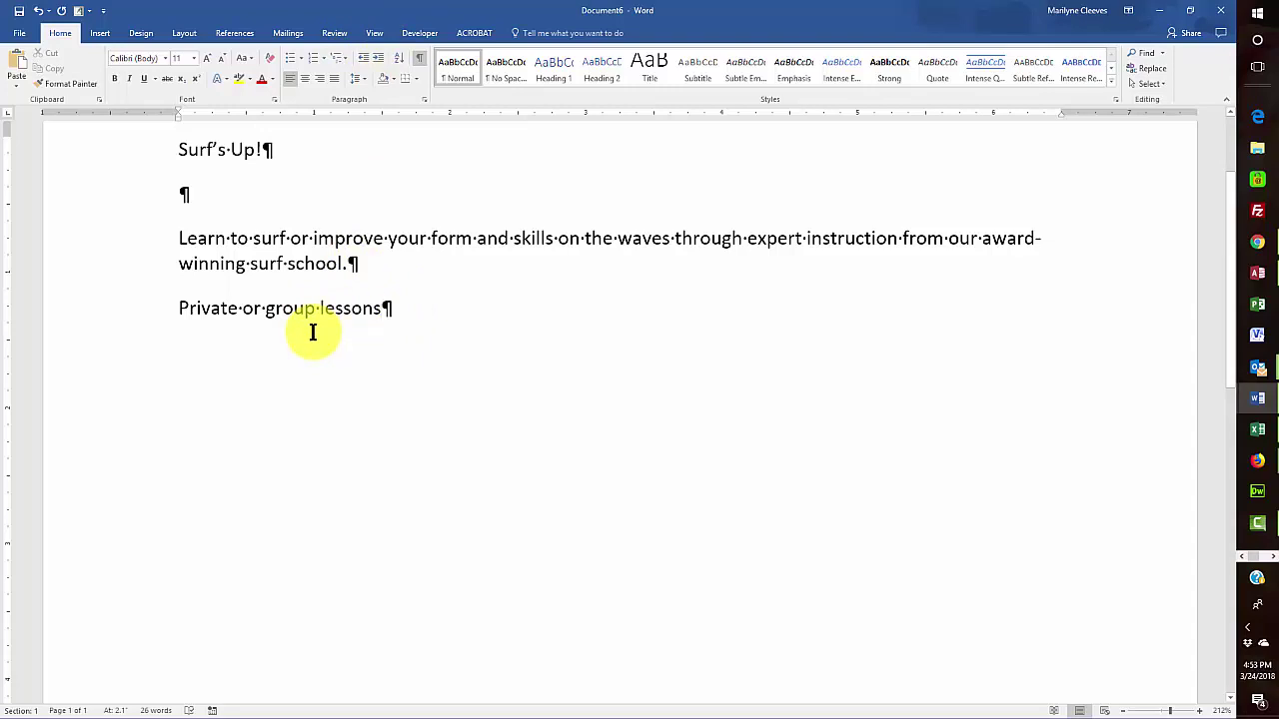
Step: Add the photo-package, reef shoes and rental, and 'call 555-SURF!' lines
key(Return)
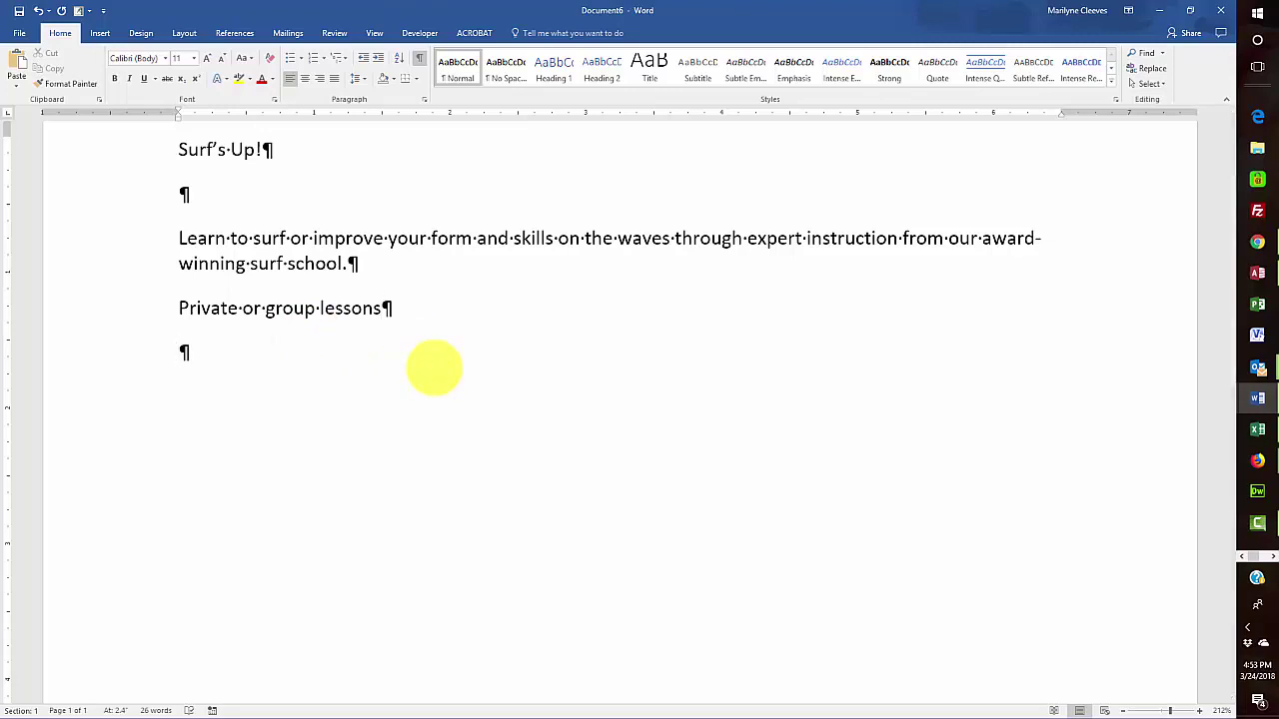
text(Phot)
text(o and video packages available)
key(Return)
text(Reef shoes and surfboard rental included)
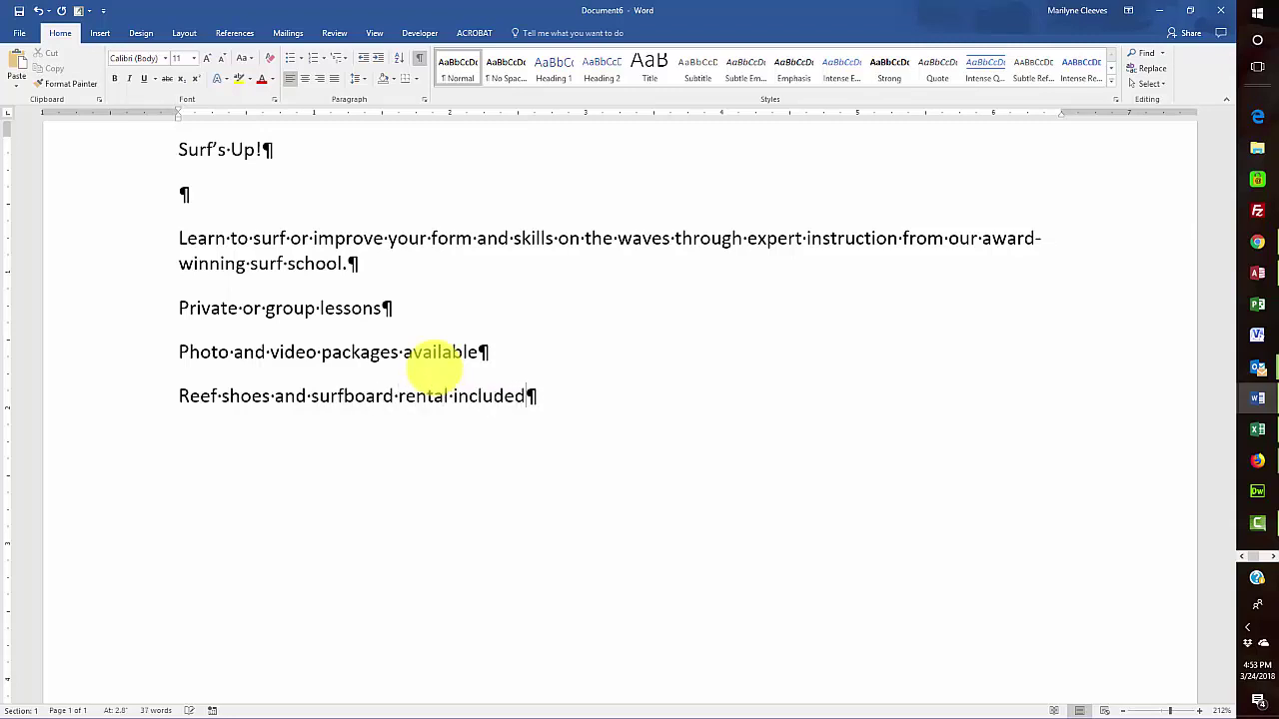
key(Return)
text(To)
text( sign up for a lesson, call 555-surf)
key(BackSpace)
key(BackSpace)
key(BackSpace)
key(BackSpace)
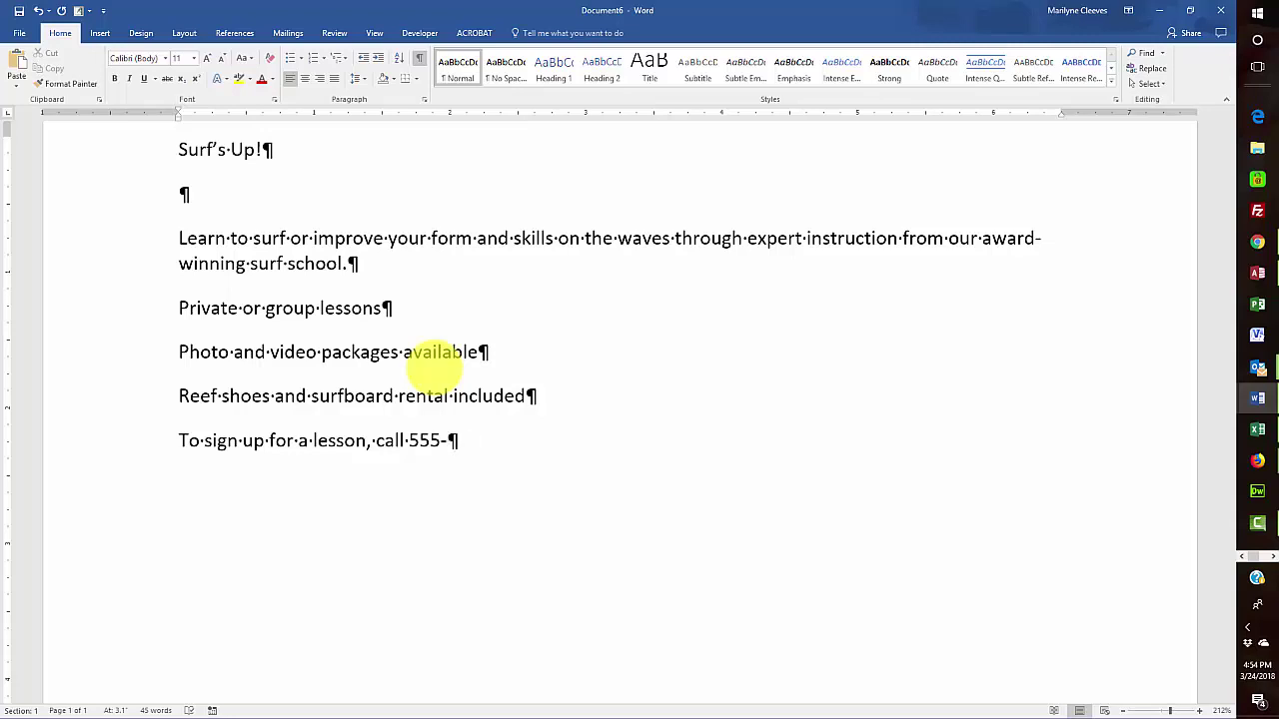
text(sur)
key(BackSpace)
key(BackSpace)
key(BackSpace)
text(SURF!)
Step: Bring up the Save As browse dialog and go to the MCleeves (F:) drive
click(19, 33)
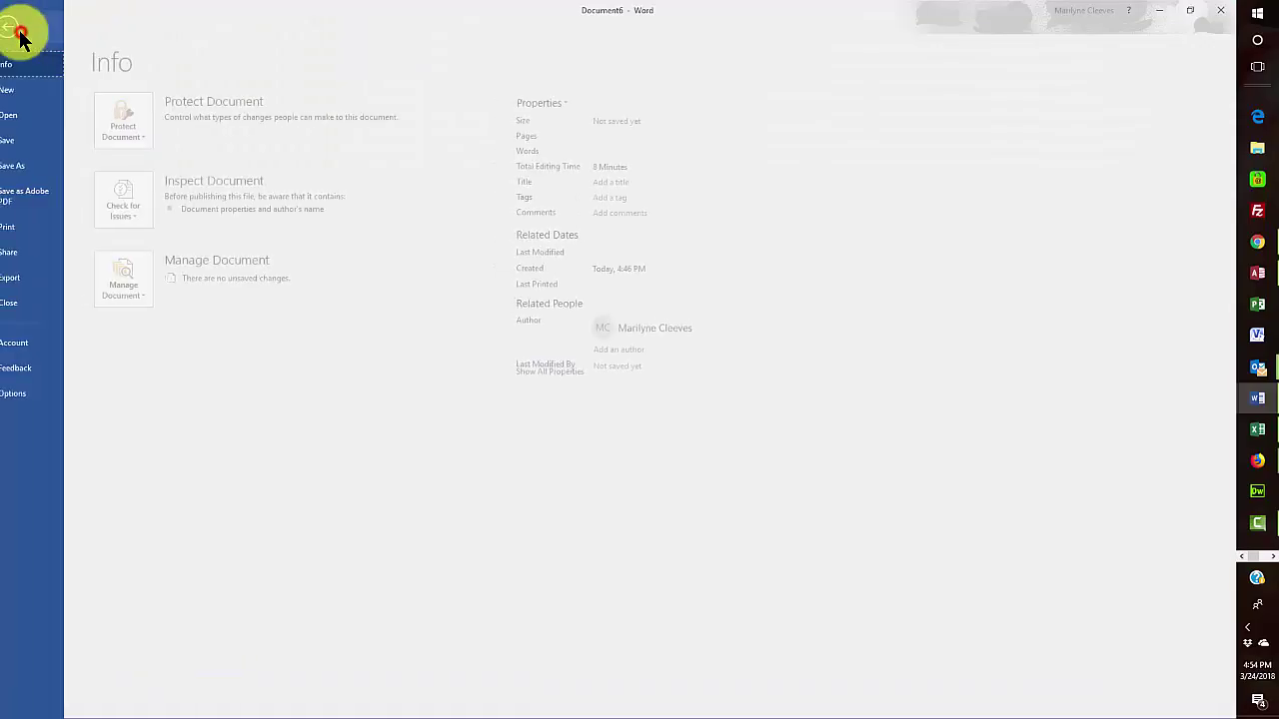
click(30, 165)
click(166, 306)
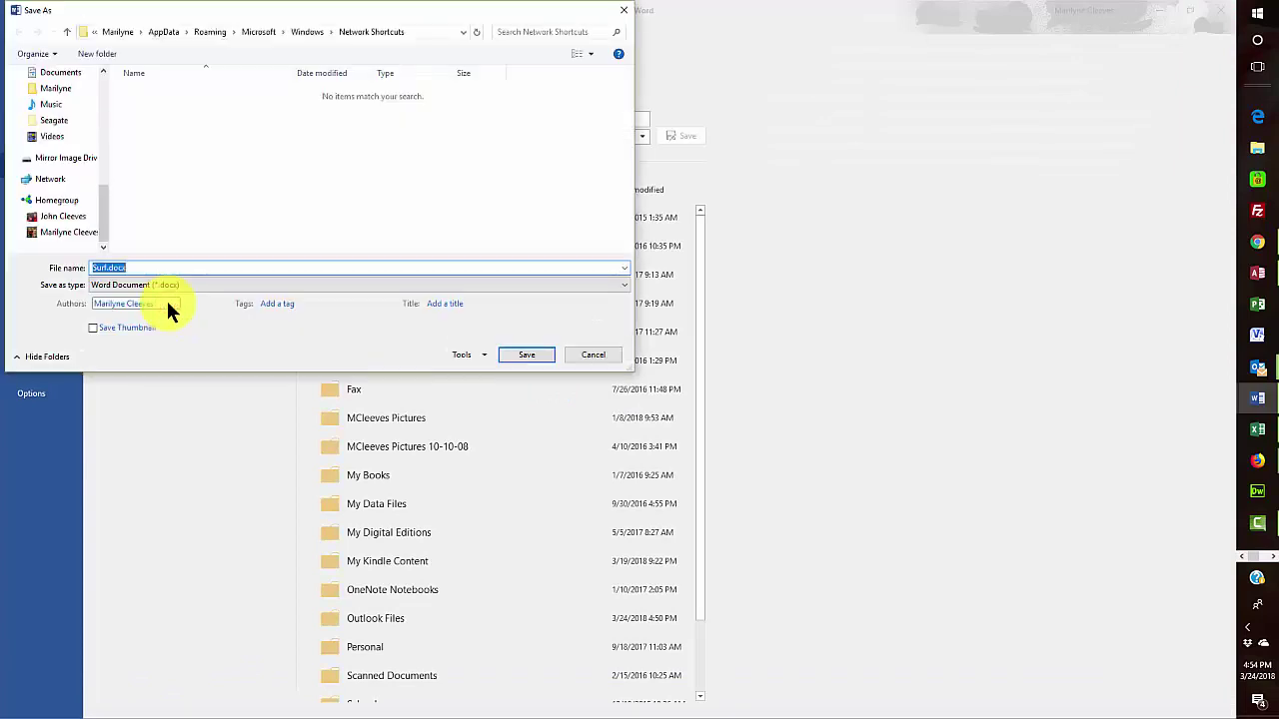
scroll(105, 170, down, 3)
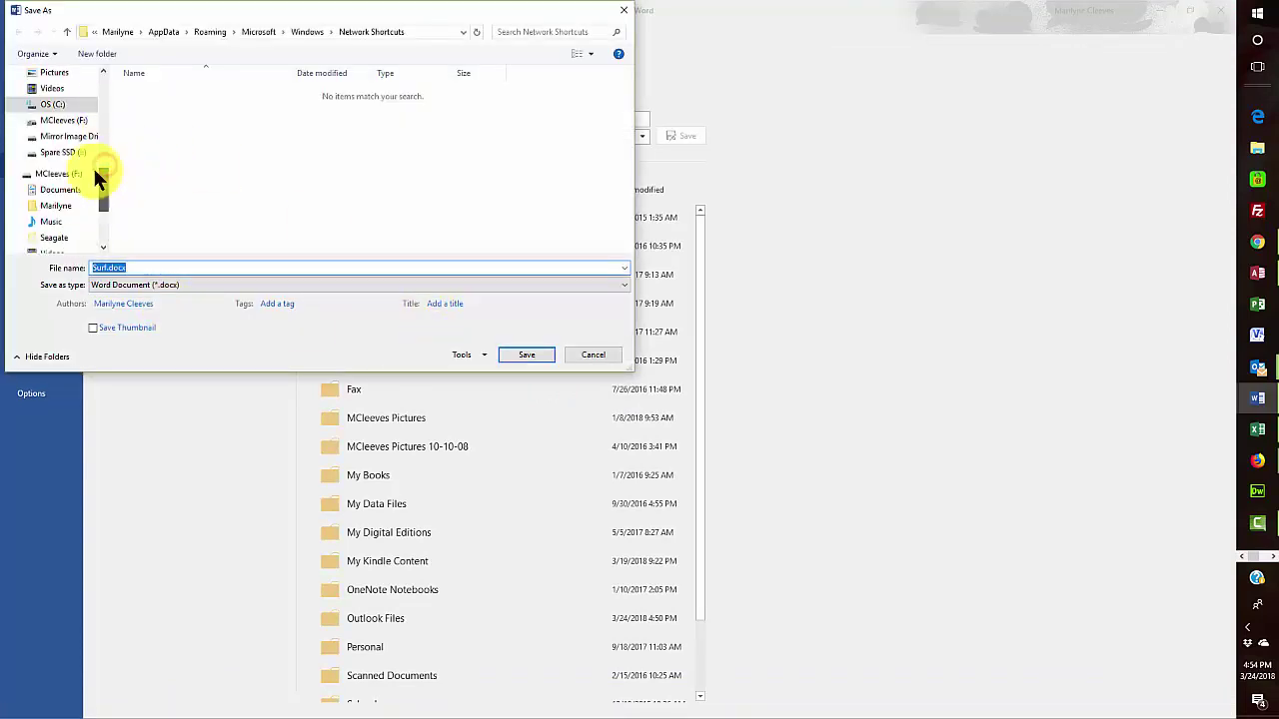
click(66, 124)
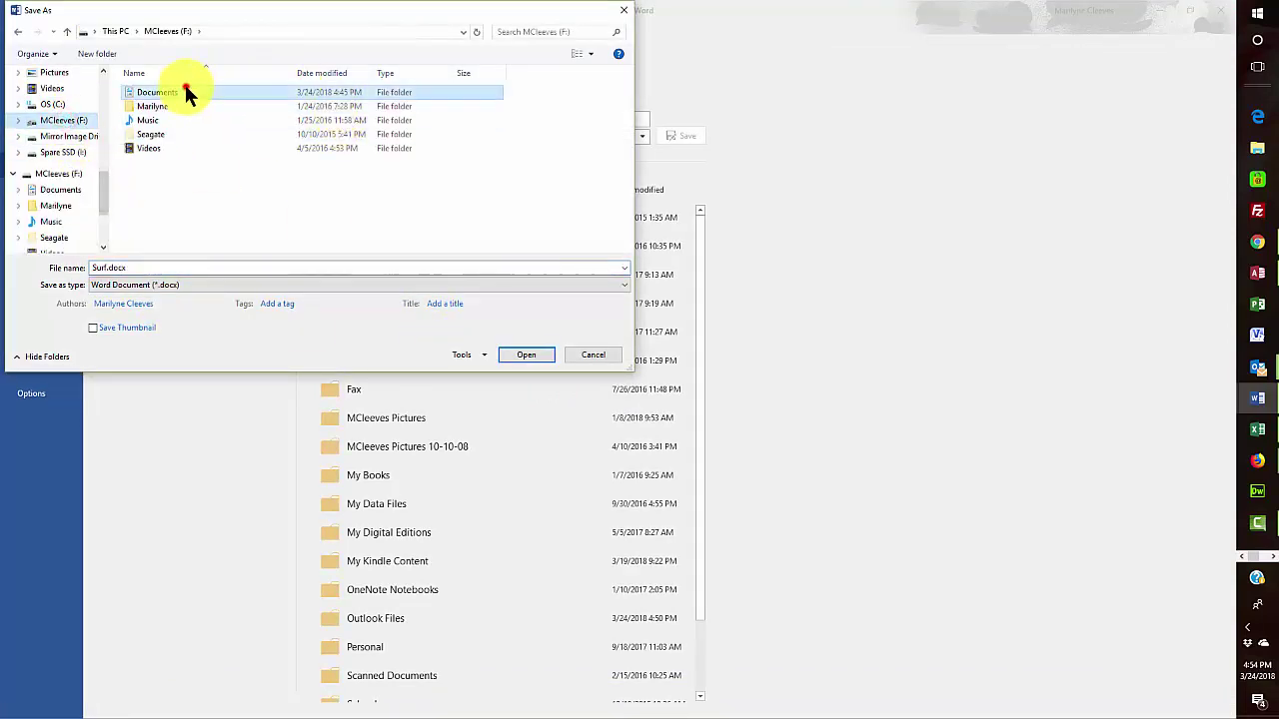
Step: Navigate Documents > School > Cuesta > Credit Courses > 02 CIS 210 > CIS 210 Units > u03a1
double_click(184, 85)
scroll(213, 187, down, 3)
scroll(190, 209, down, 2)
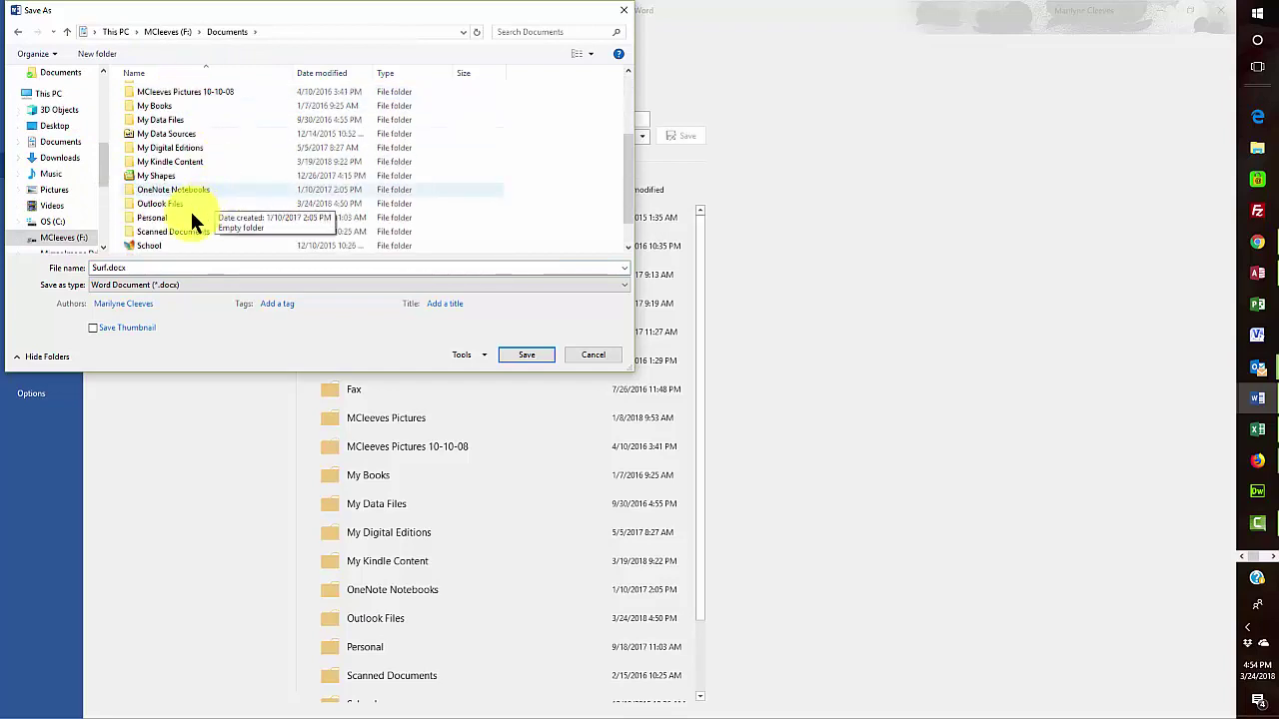
click(157, 245)
double_click(157, 246)
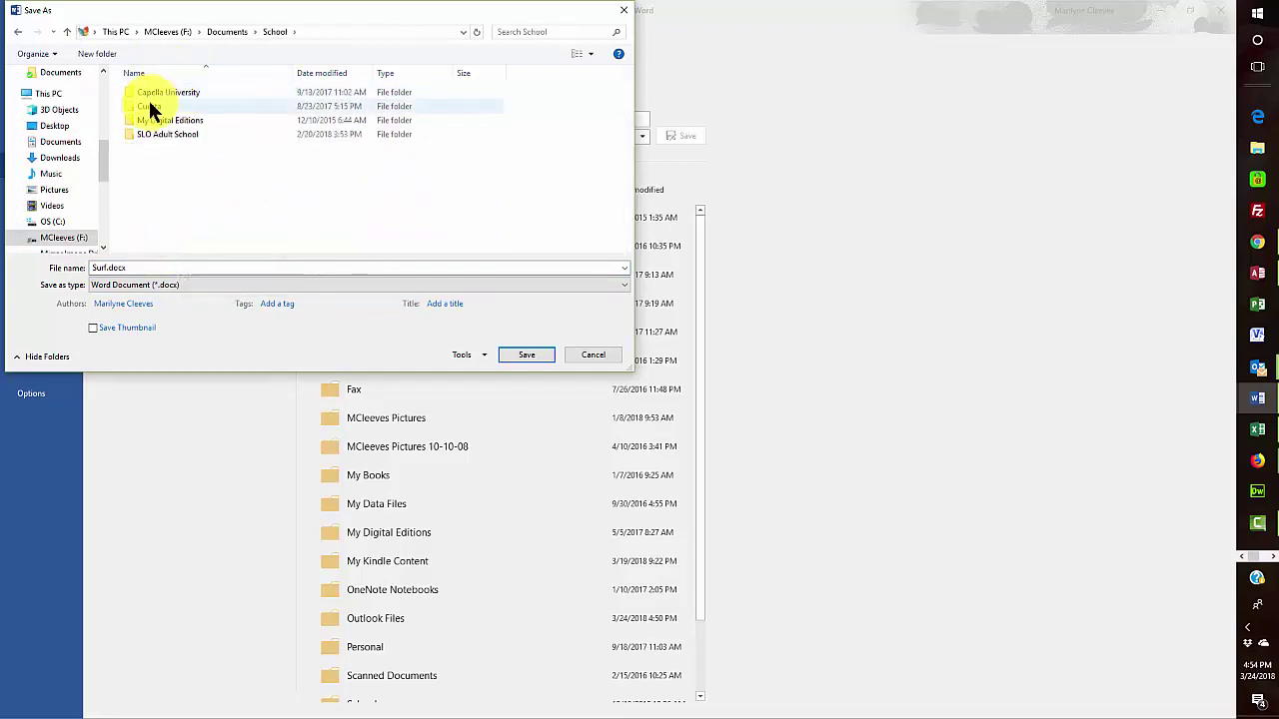
double_click(150, 106)
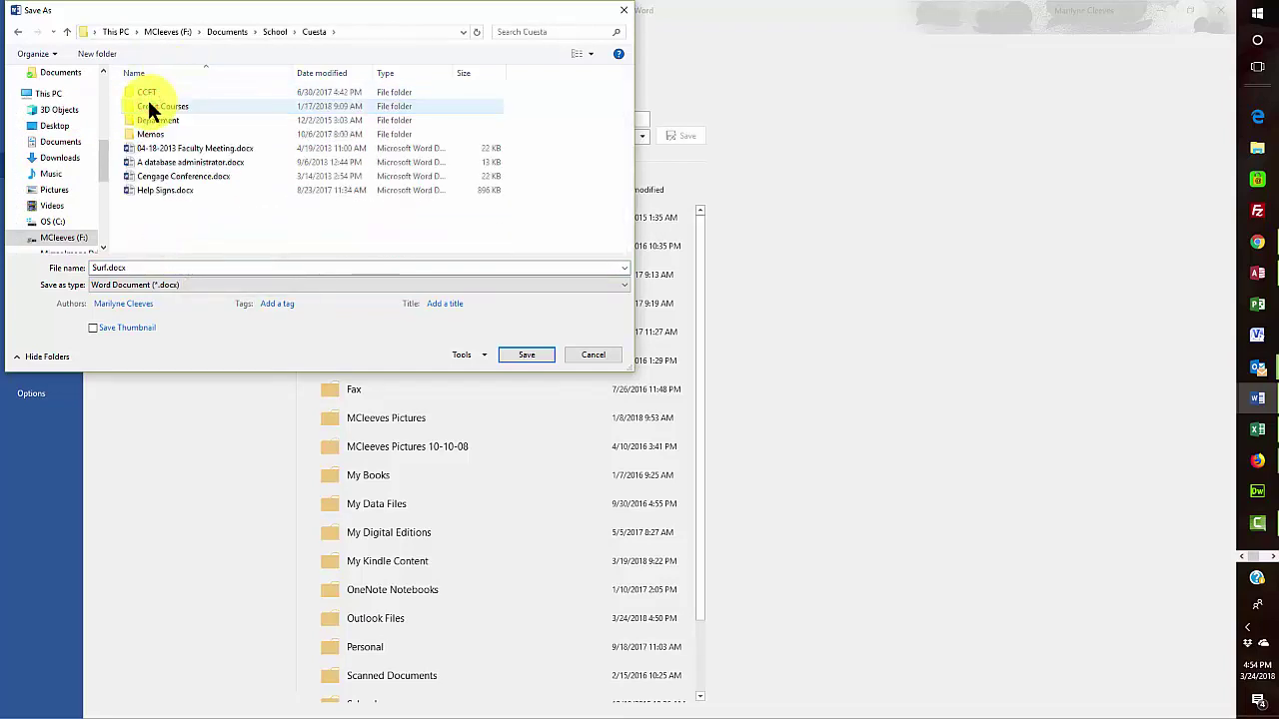
double_click(150, 106)
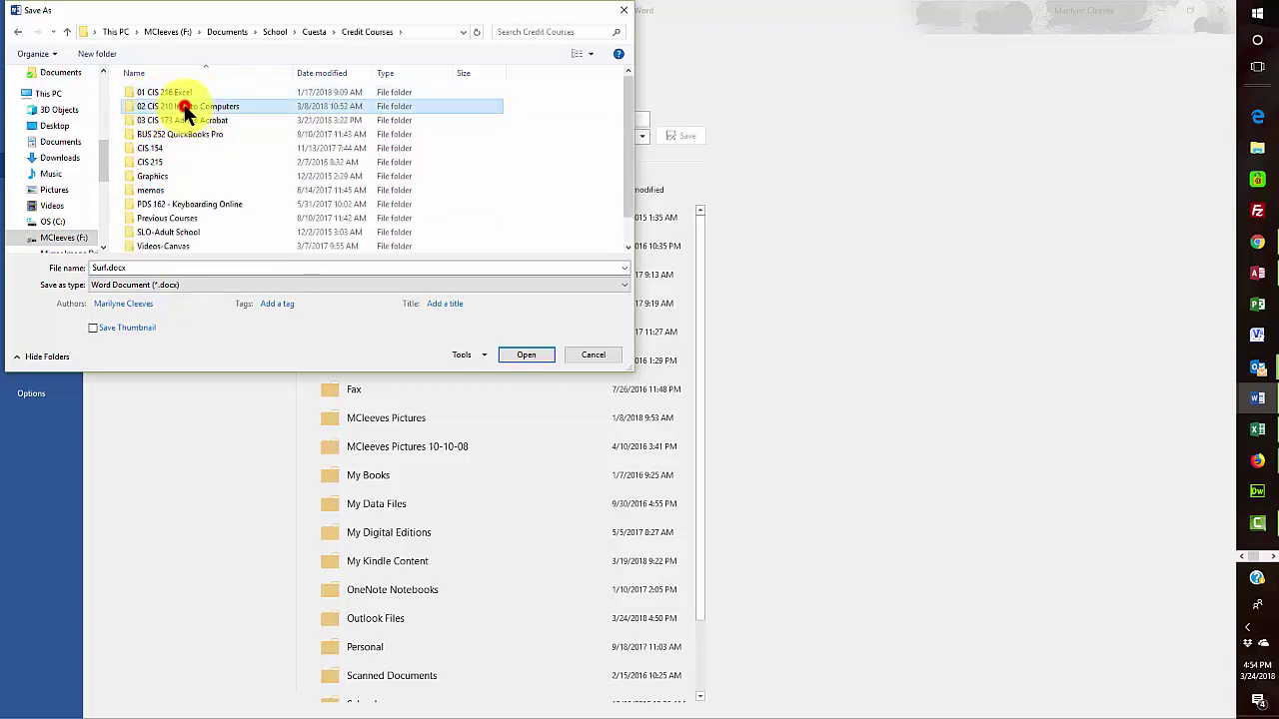
double_click(187, 106)
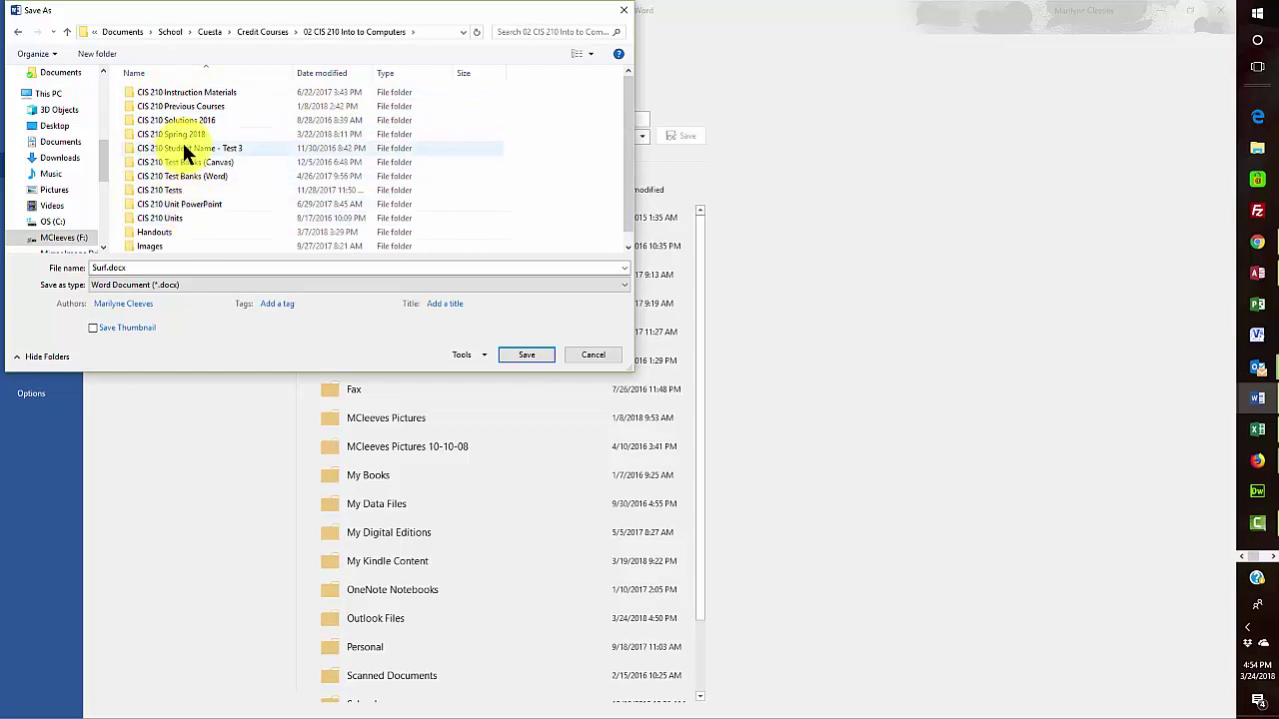
click(188, 134)
double_click(188, 135)
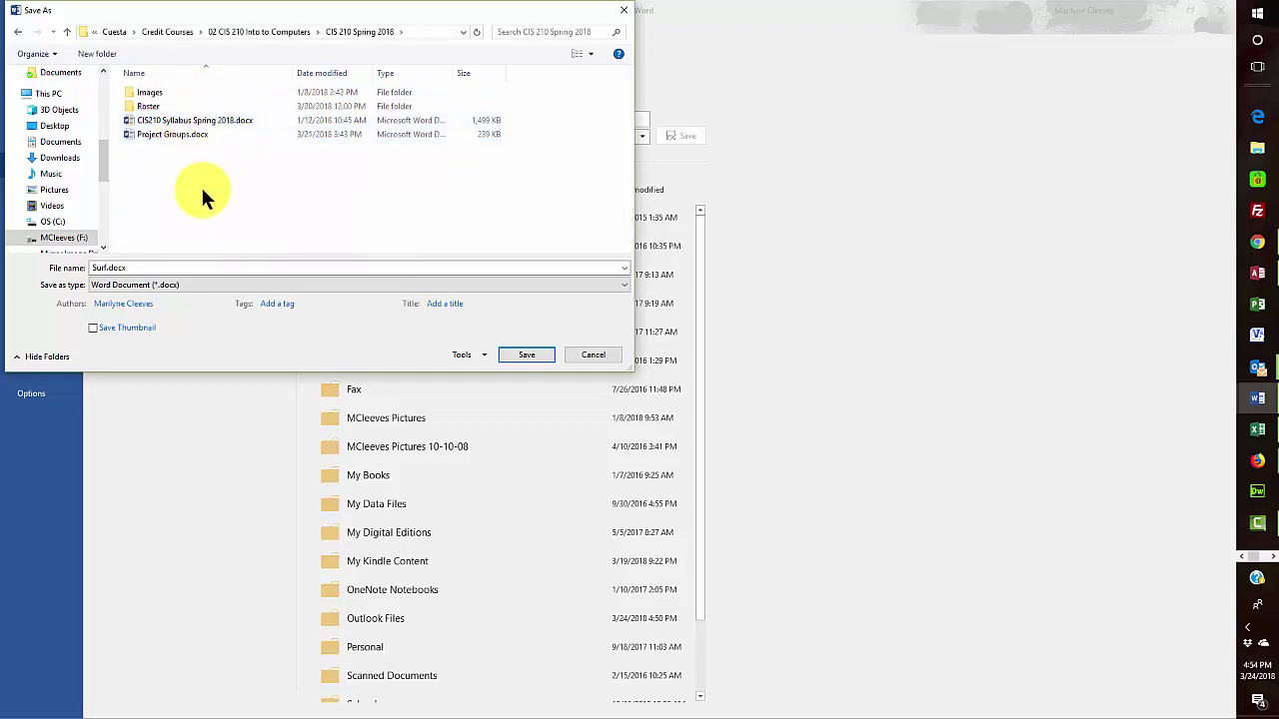
click(257, 32)
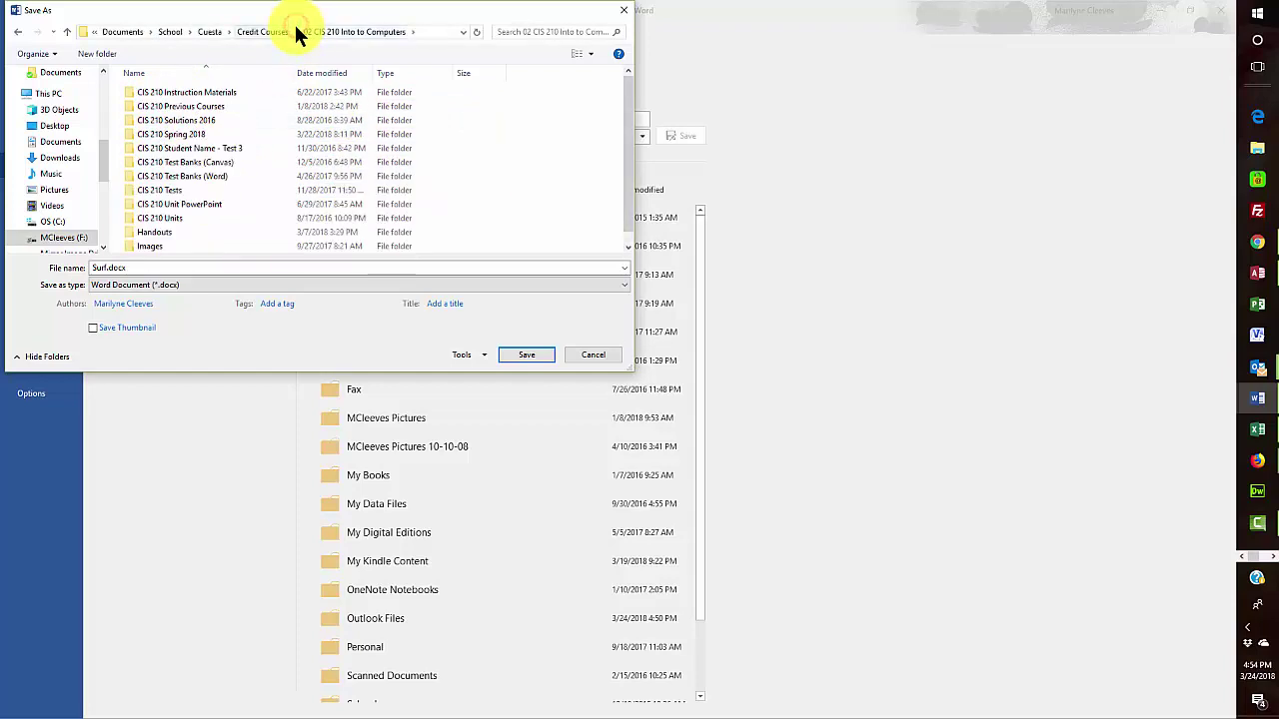
double_click(172, 218)
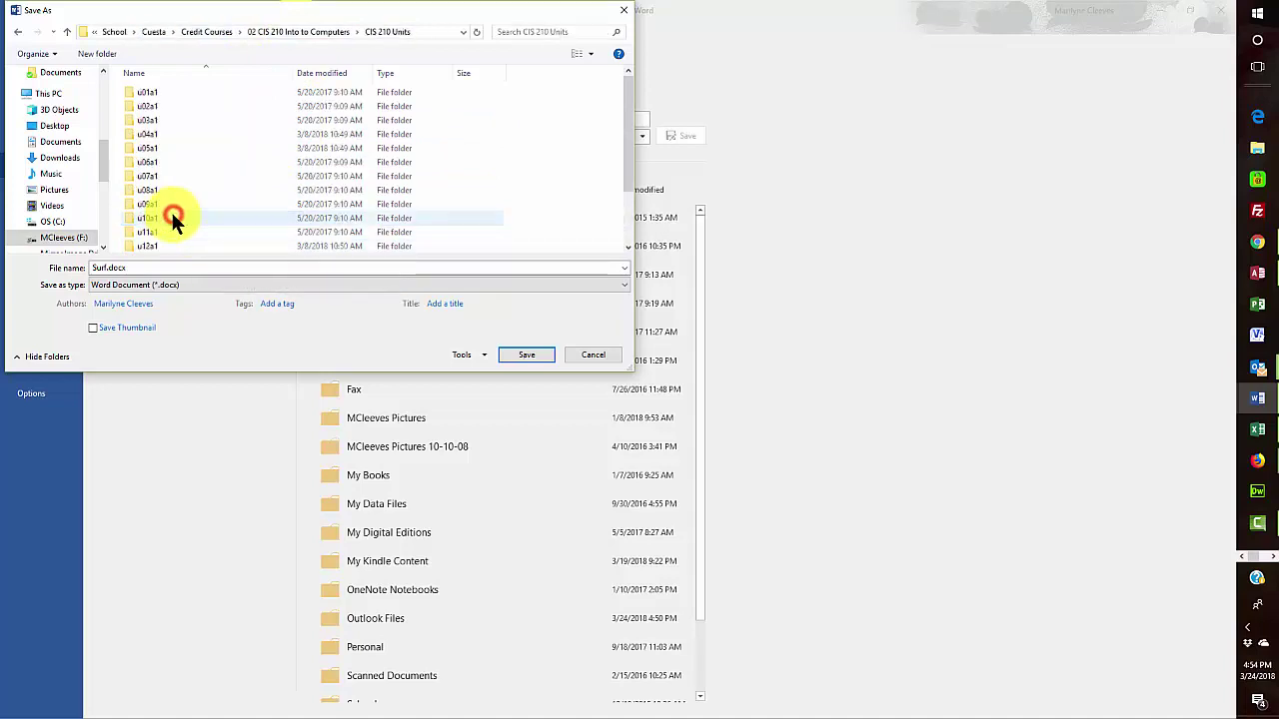
double_click(148, 120)
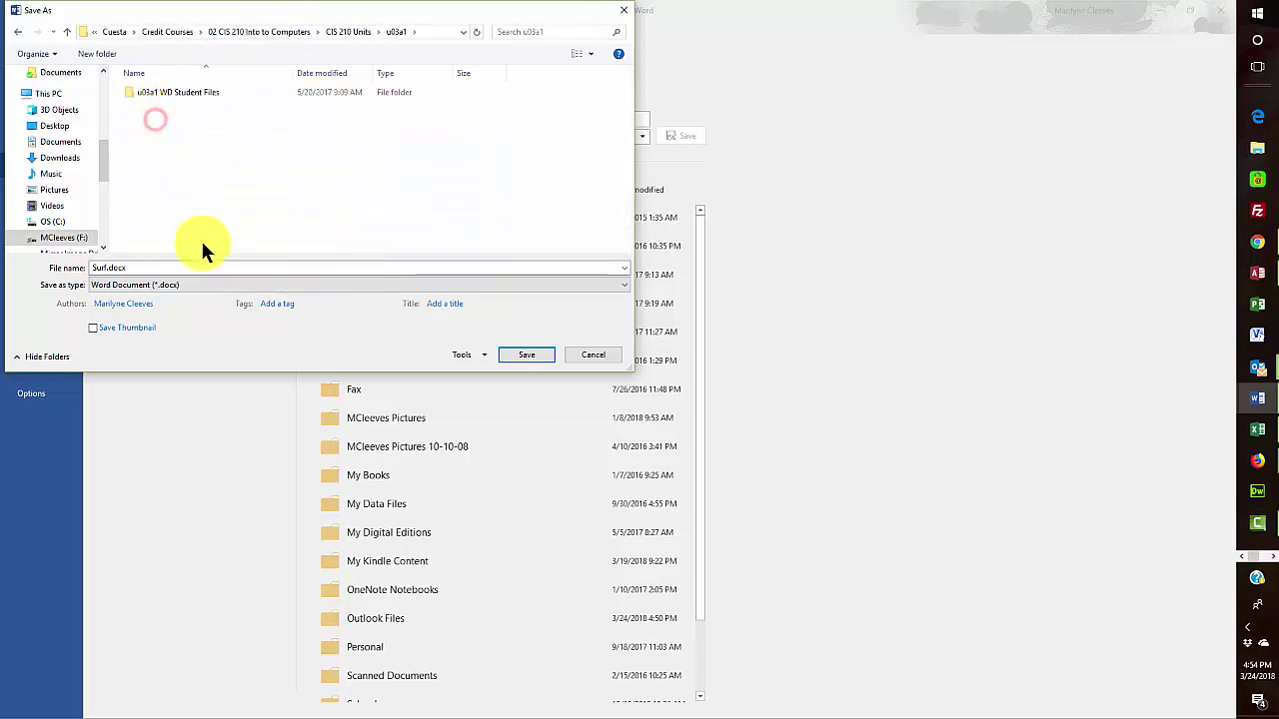
Step: Replace the file name with 'u03a1 Surf Flyer' and save it to u03a1
double_click(133, 266)
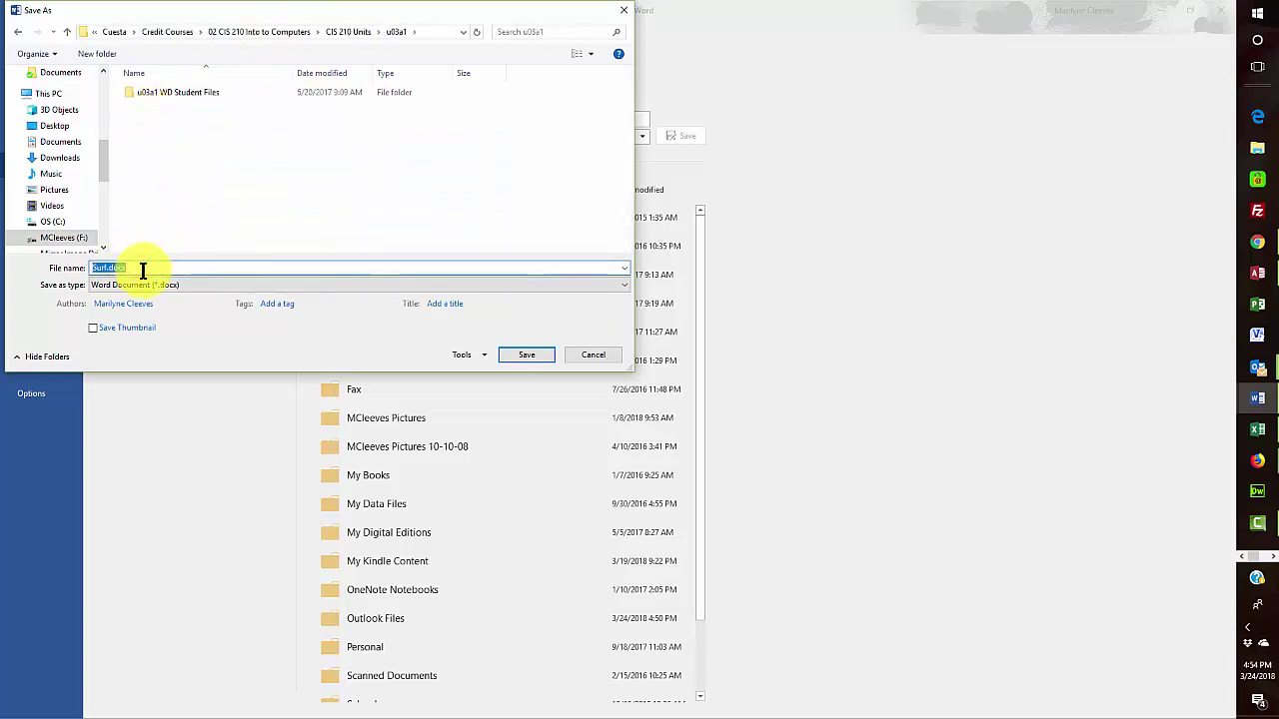
text(U03A1)
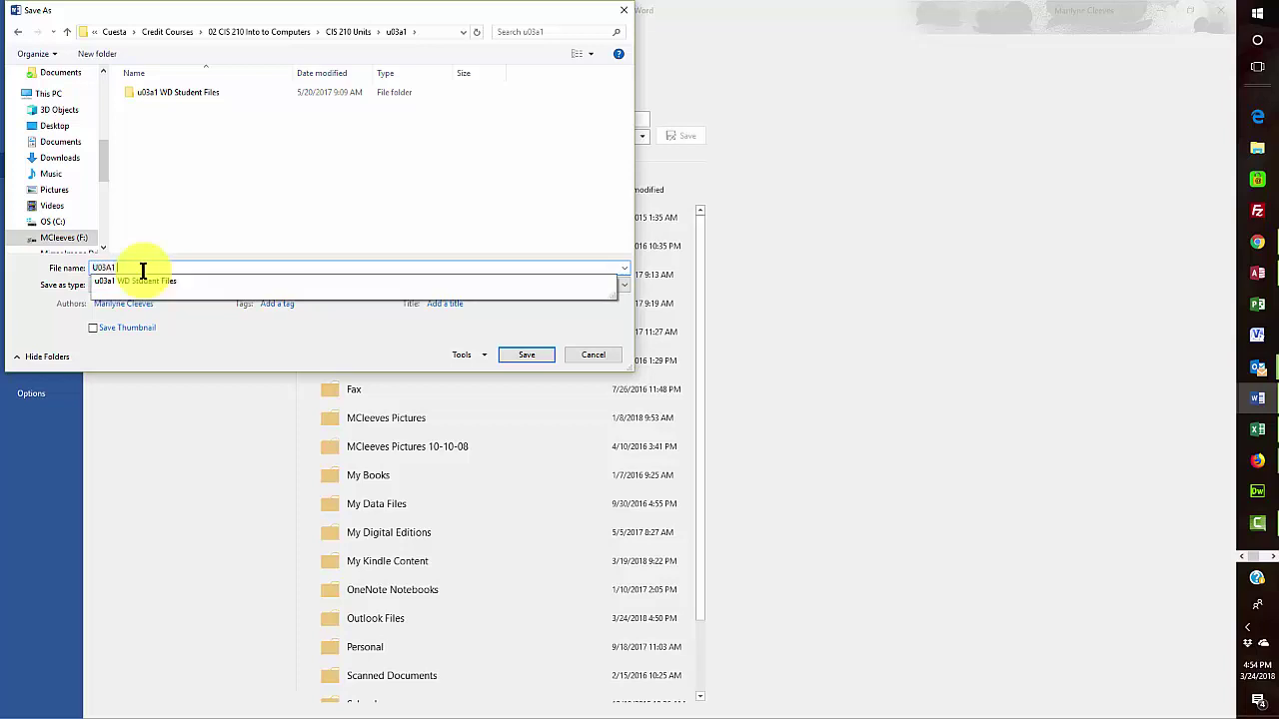
text(a)
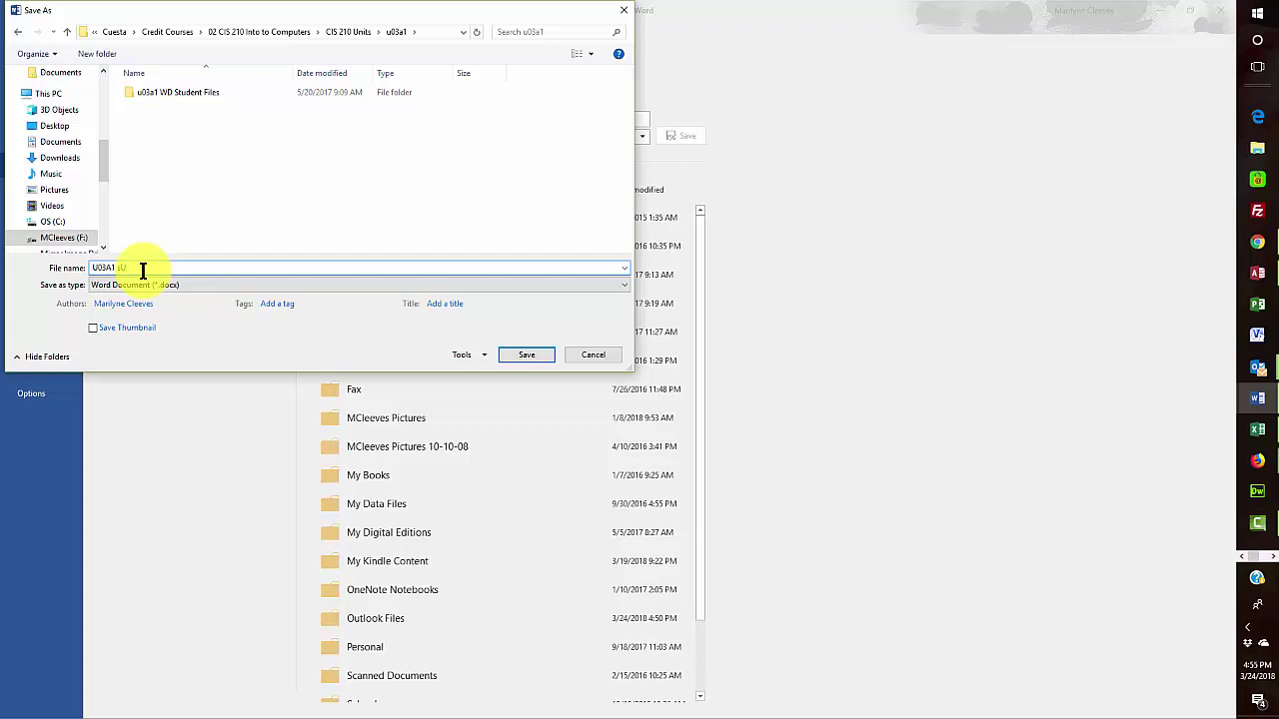
key(BackSpace)
text(Surf)
text( Fl)
text(y)
key(BackSpace)
text(u)
text(er)
click(528, 355)
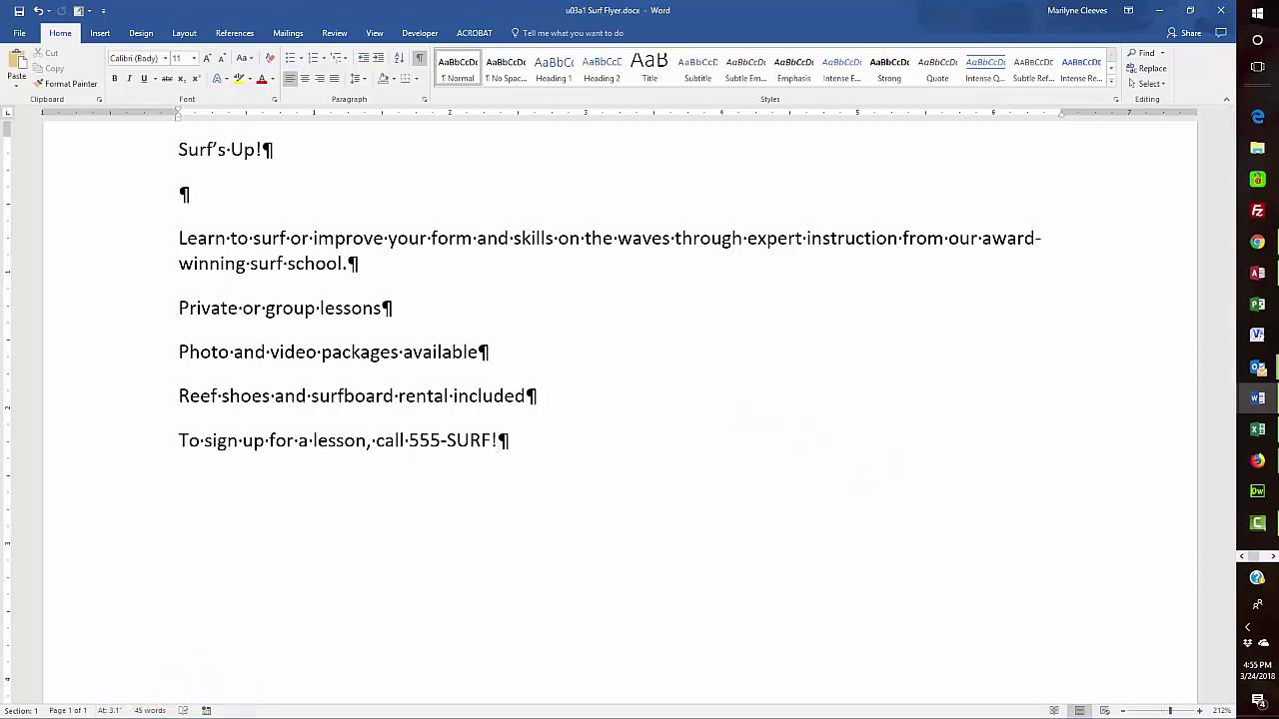
Step: Center the Surf's Up! title and the 'To sign up for a lesson, call 555-SURF!' line
click(227, 149)
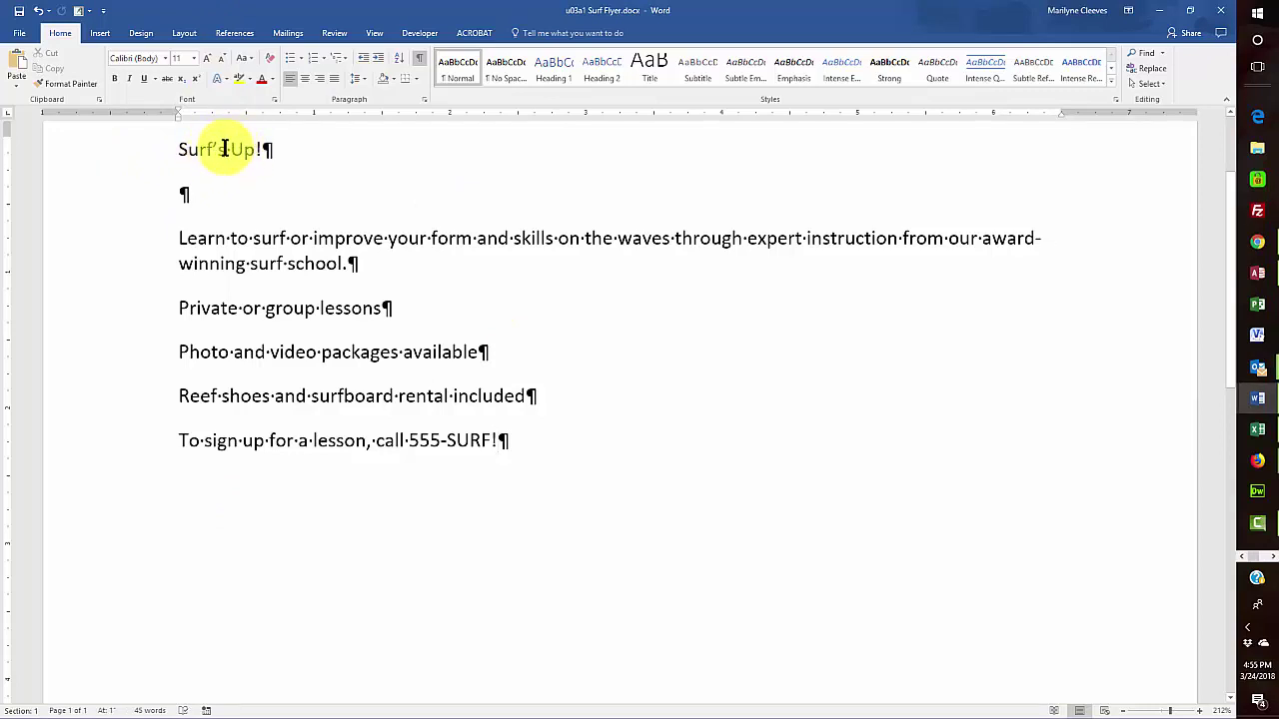
click(303, 79)
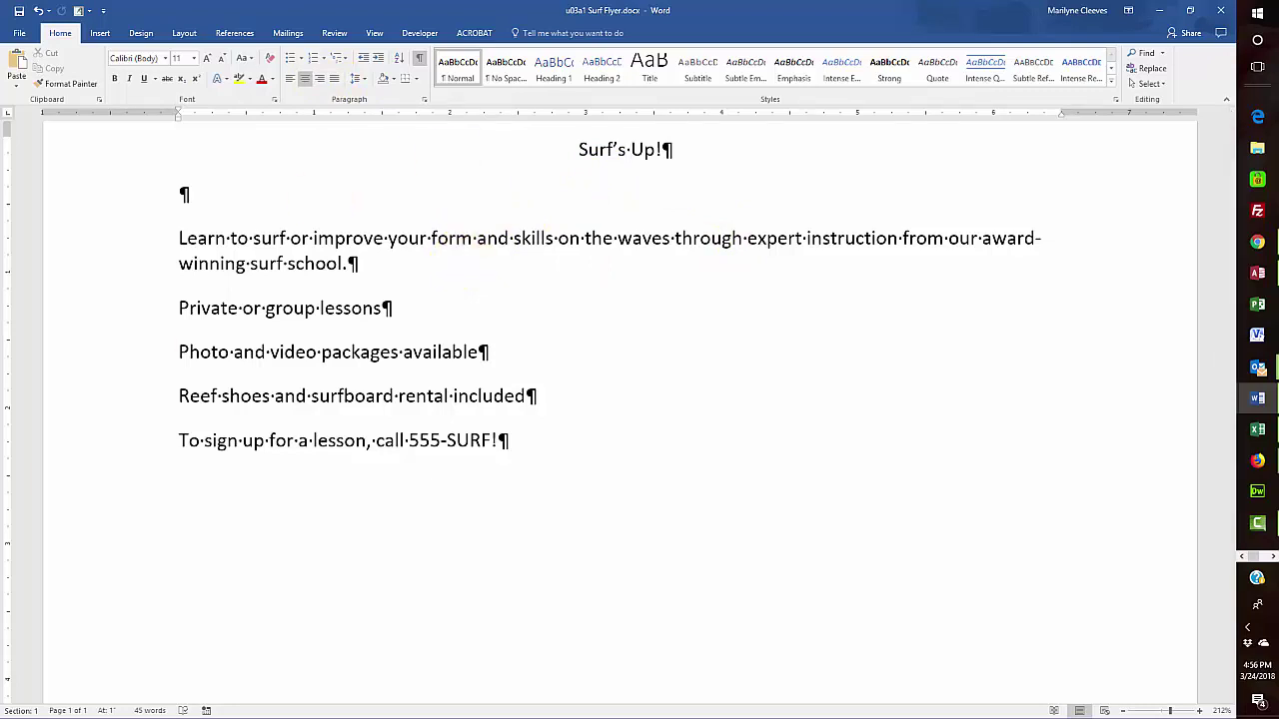
click(309, 440)
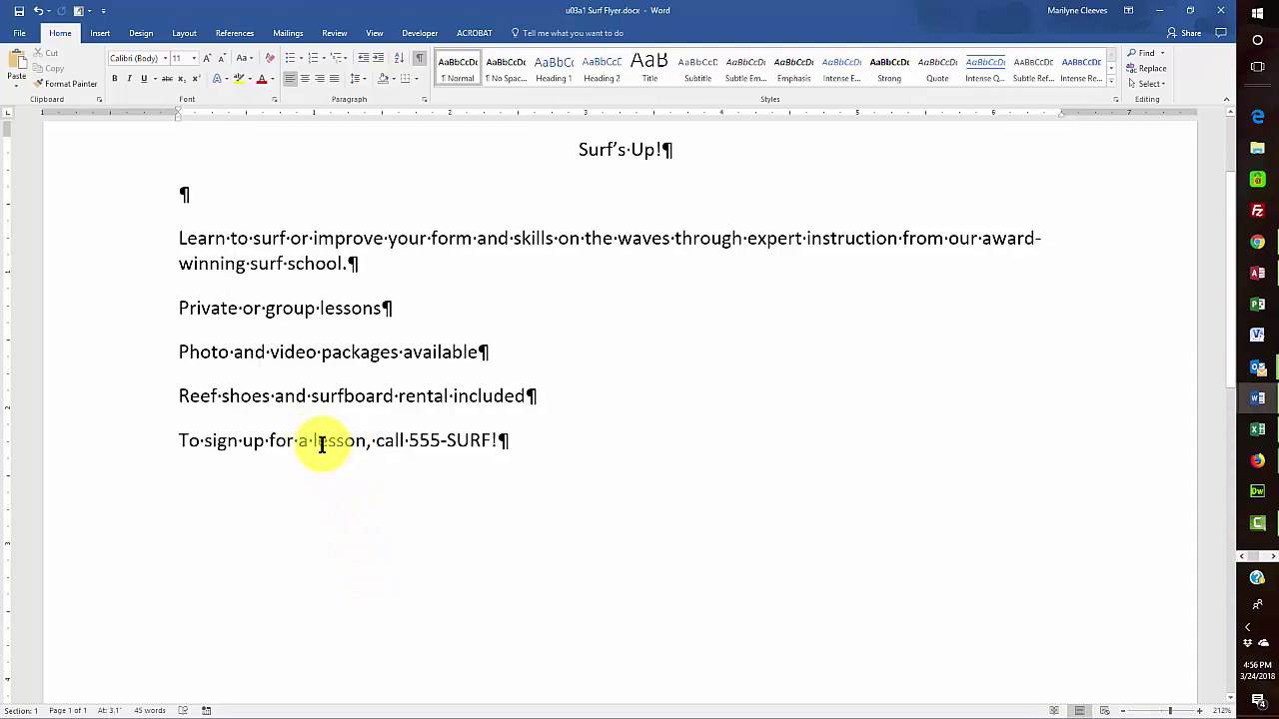
click(304, 78)
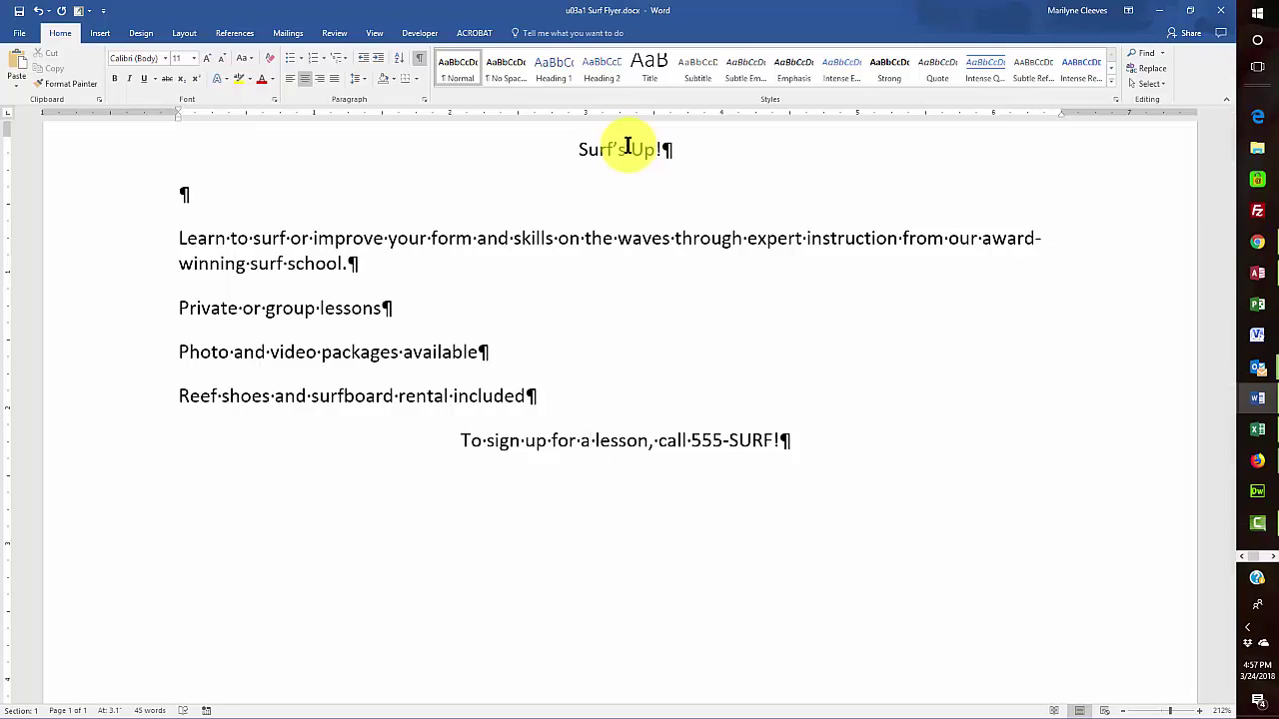
Step: Select the Surf's Up! title text and set its font size to 72
triple_click(624, 149)
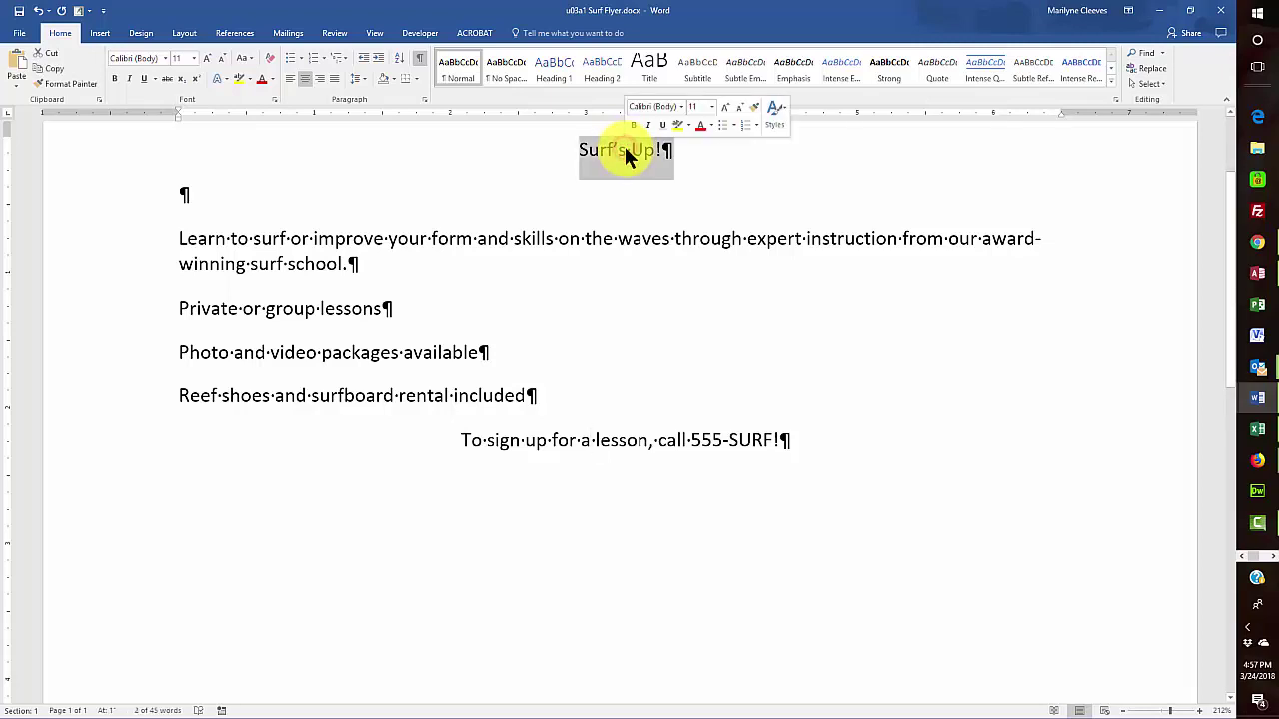
click(620, 149)
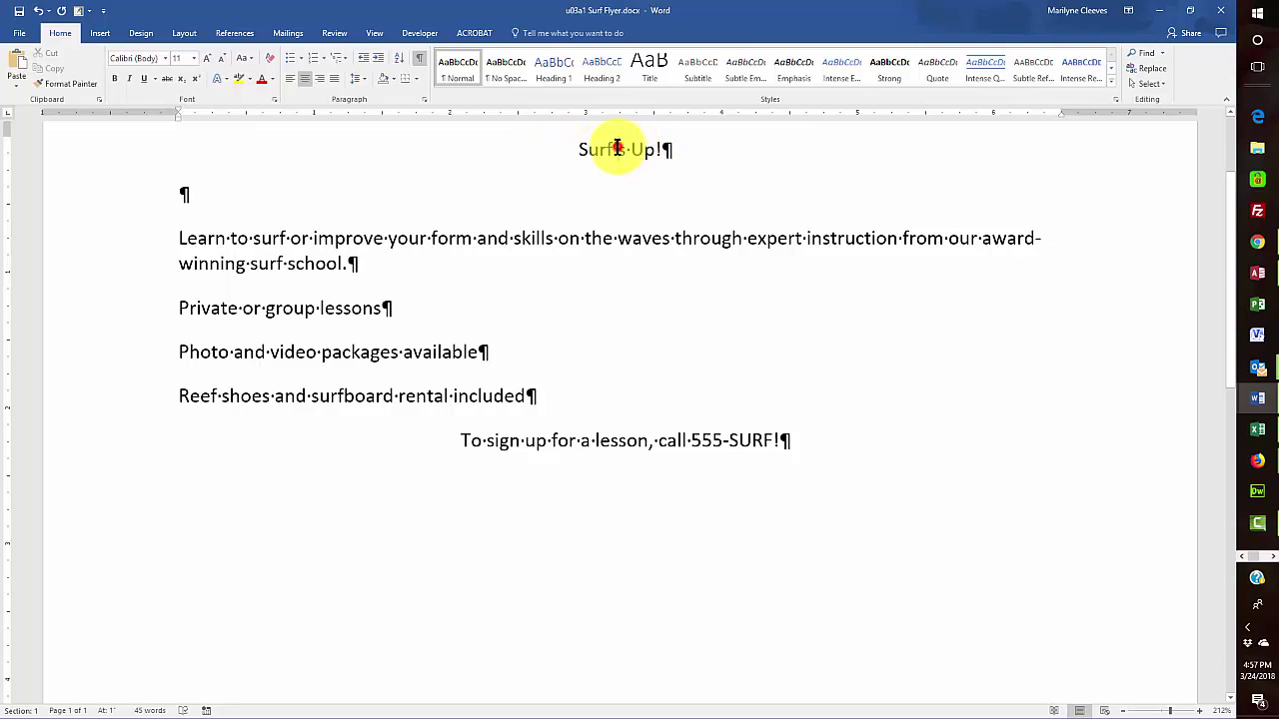
drag(579, 150, 673, 152)
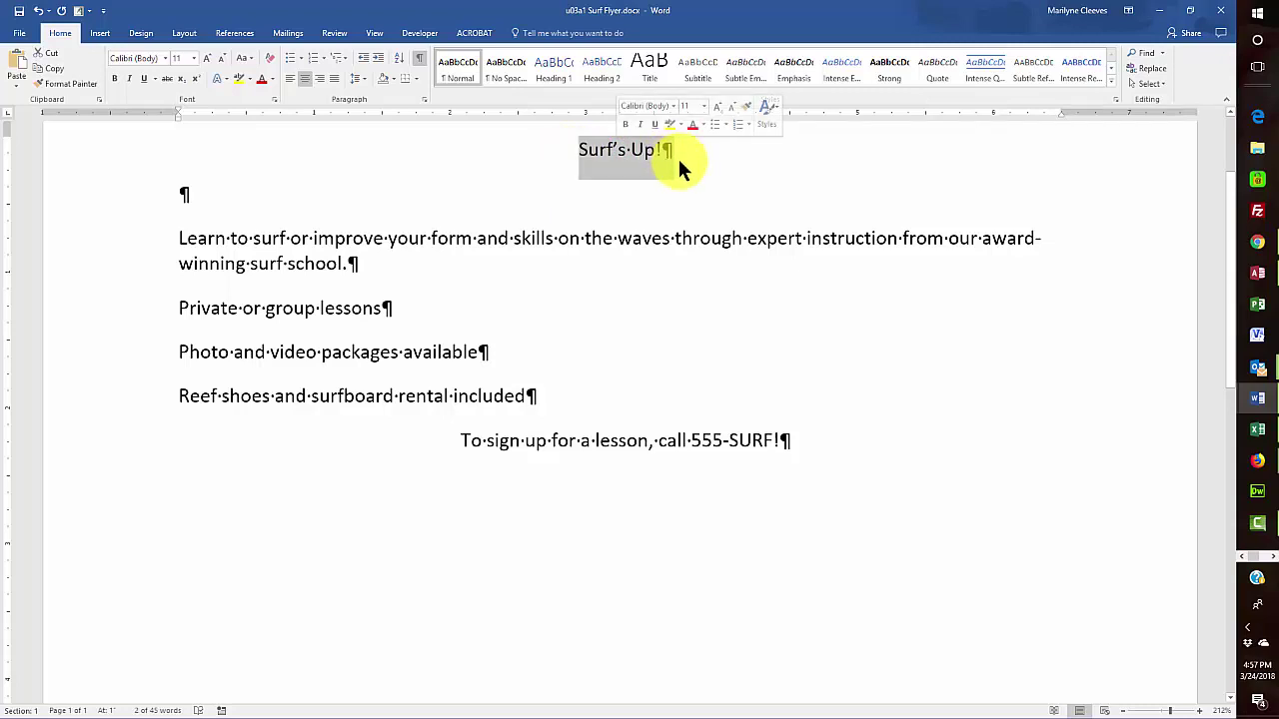
click(193, 58)
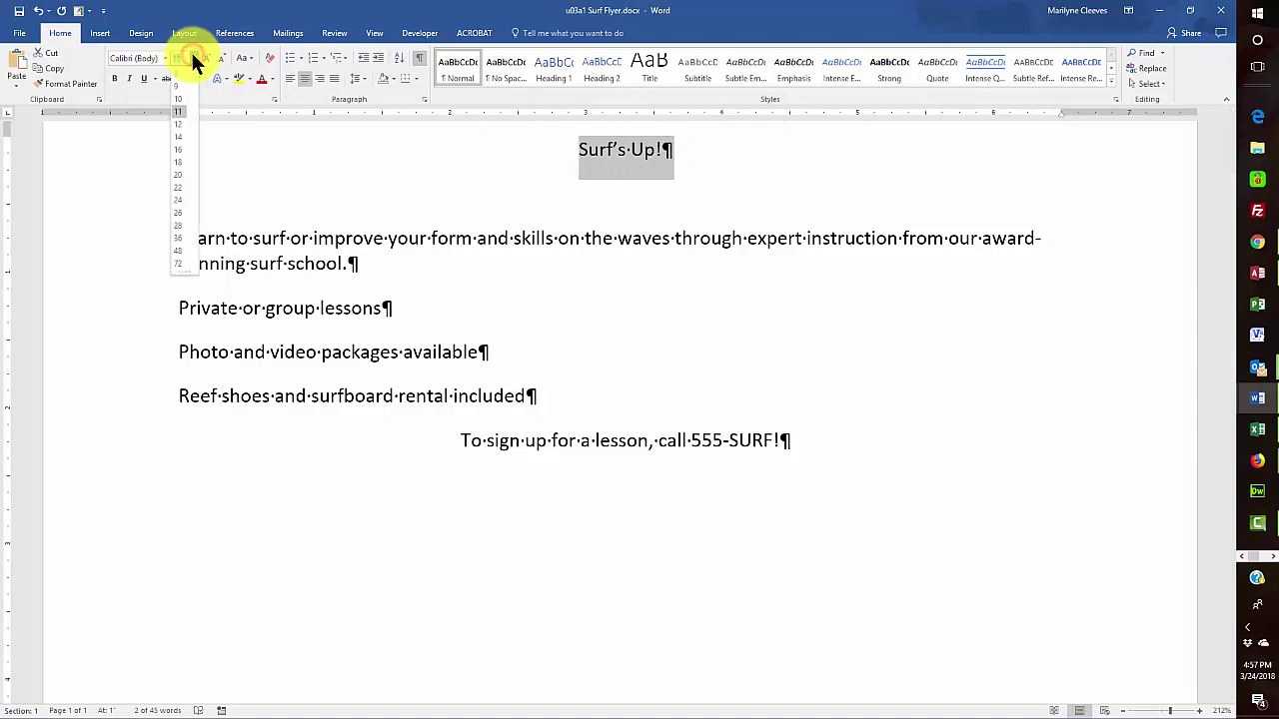
click(178, 268)
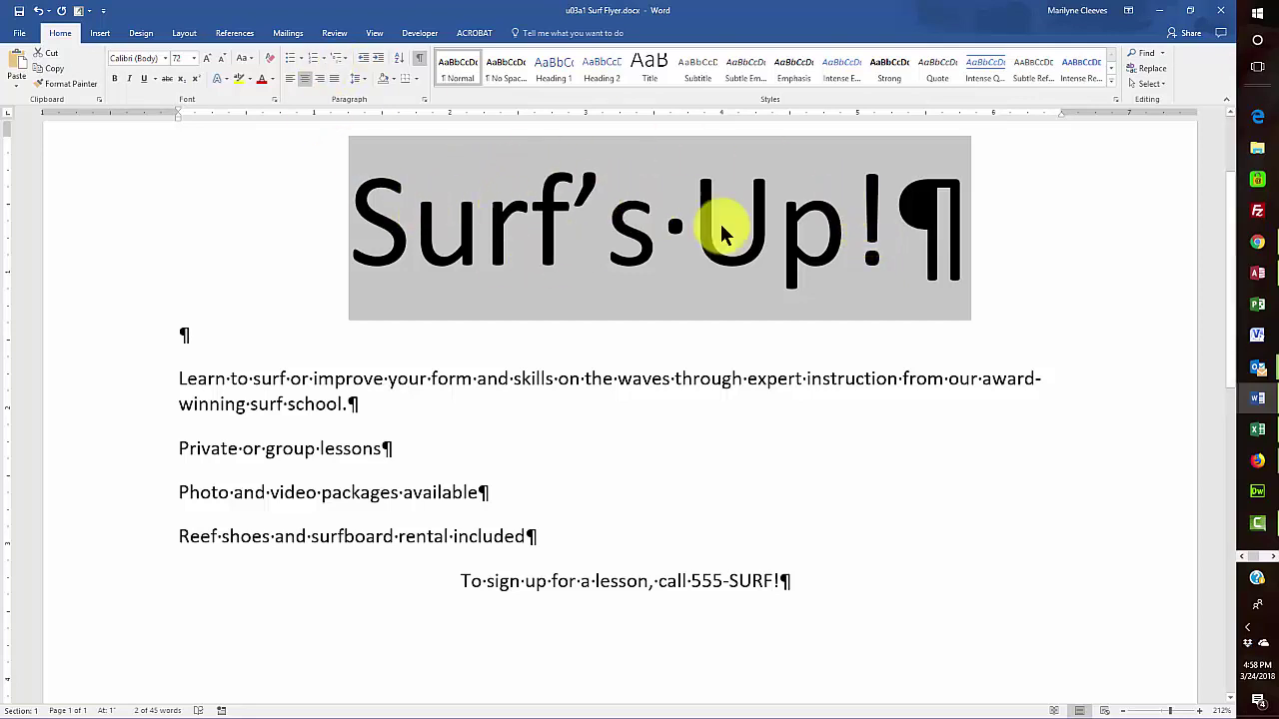
Step: Change the 72-point title's font to Rockwell Extra Bold
click(165, 60)
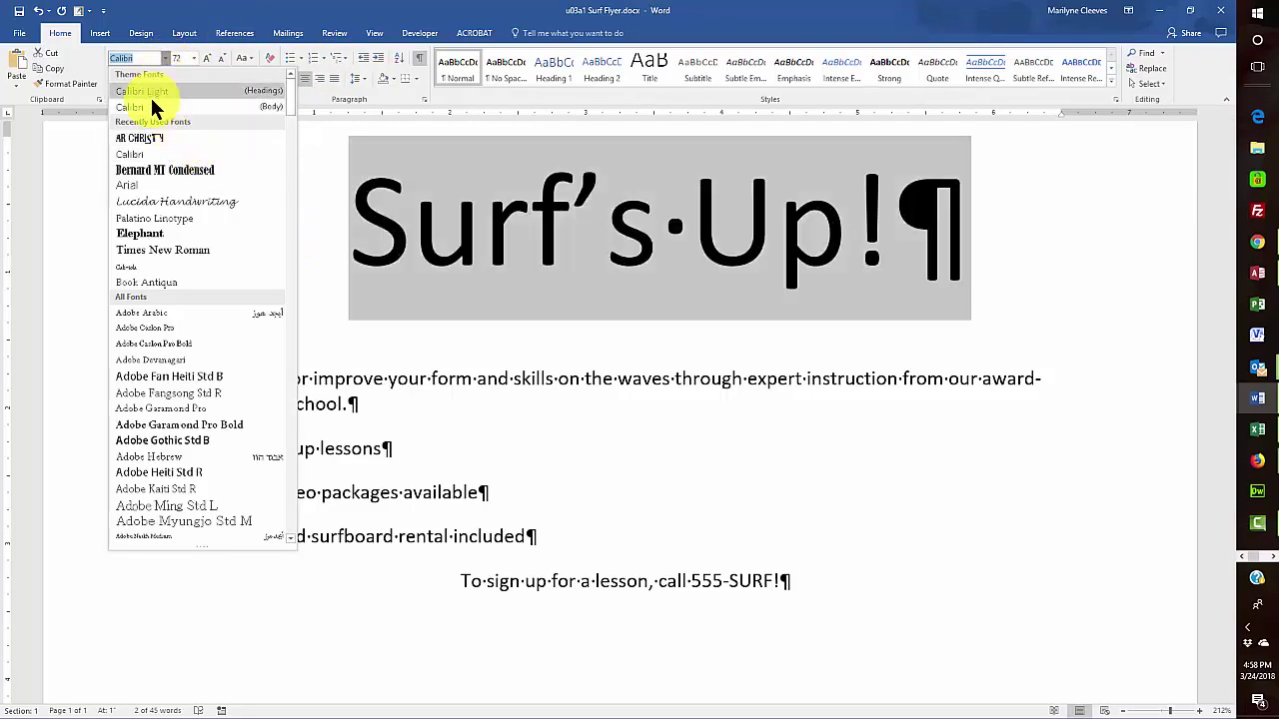
scroll(225, 435, down, 4)
scroll(221, 433, down, 4)
scroll(220, 429, down, 4)
scroll(218, 427, down, 3)
scroll(219, 427, down, 4)
scroll(219, 427, down, 4)
scroll(219, 426, down, 4)
scroll(216, 424, down, 4)
scroll(215, 424, down, 4)
scroll(212, 425, down, 2)
scroll(211, 427, down, 4)
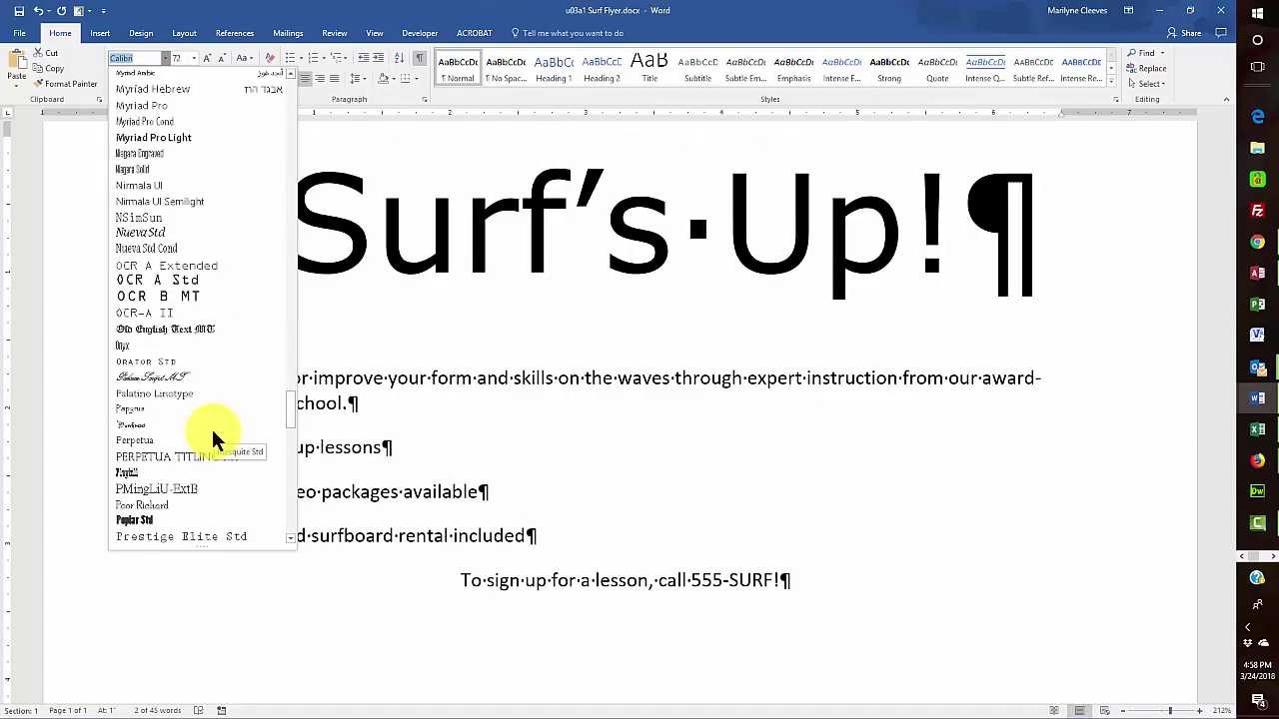
scroll(211, 427, down, 3)
scroll(209, 425, down, 3)
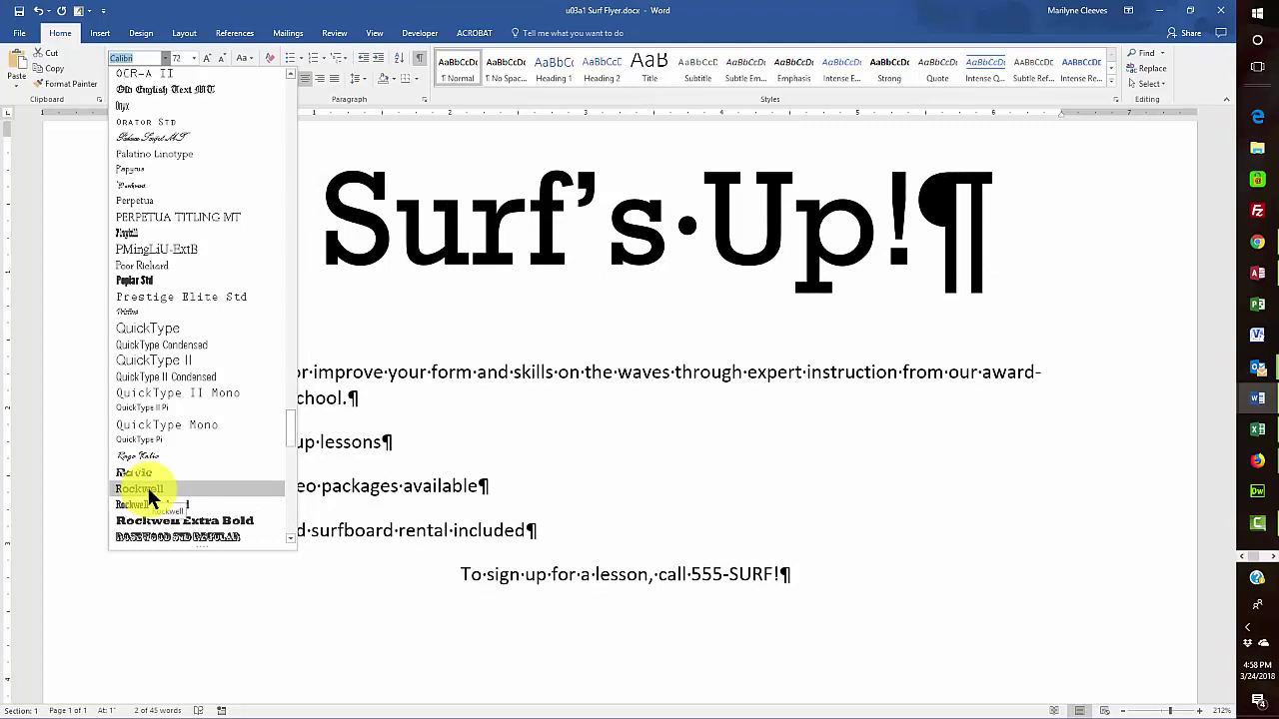
click(195, 521)
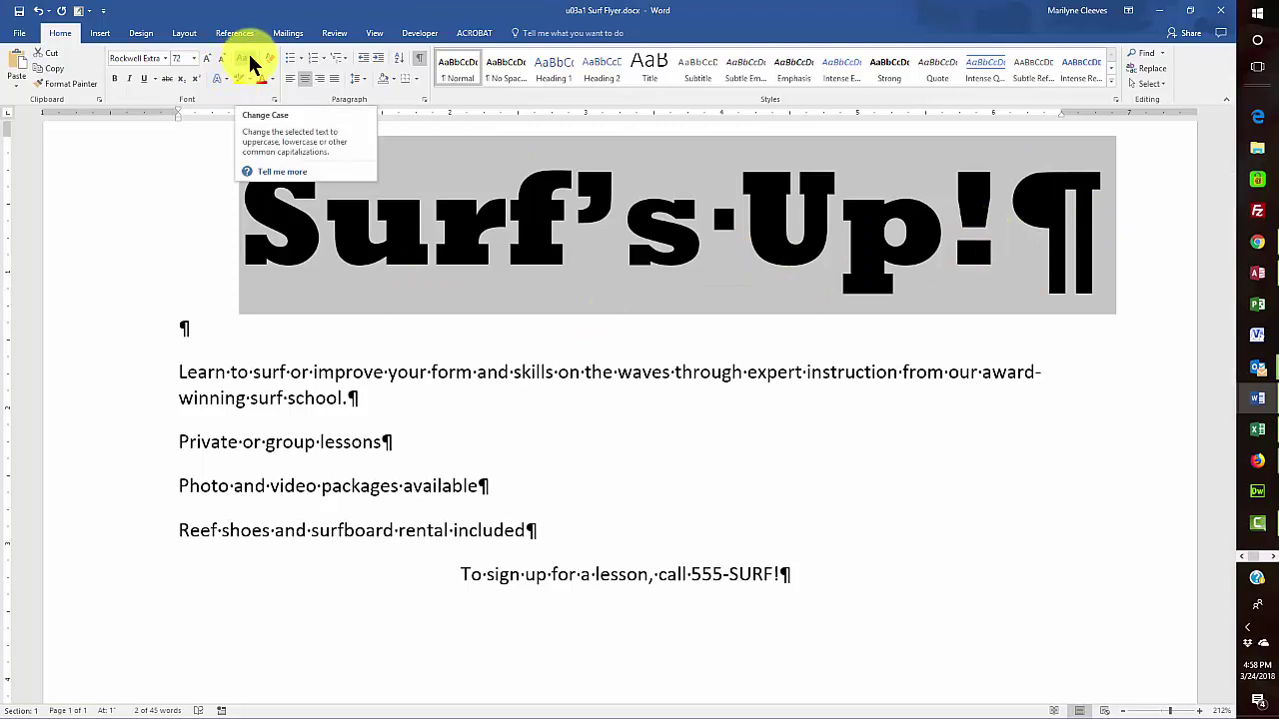
Step: Make the title UPPERCASE (SURF'S UP!) and show the Text Effects gallery
click(248, 60)
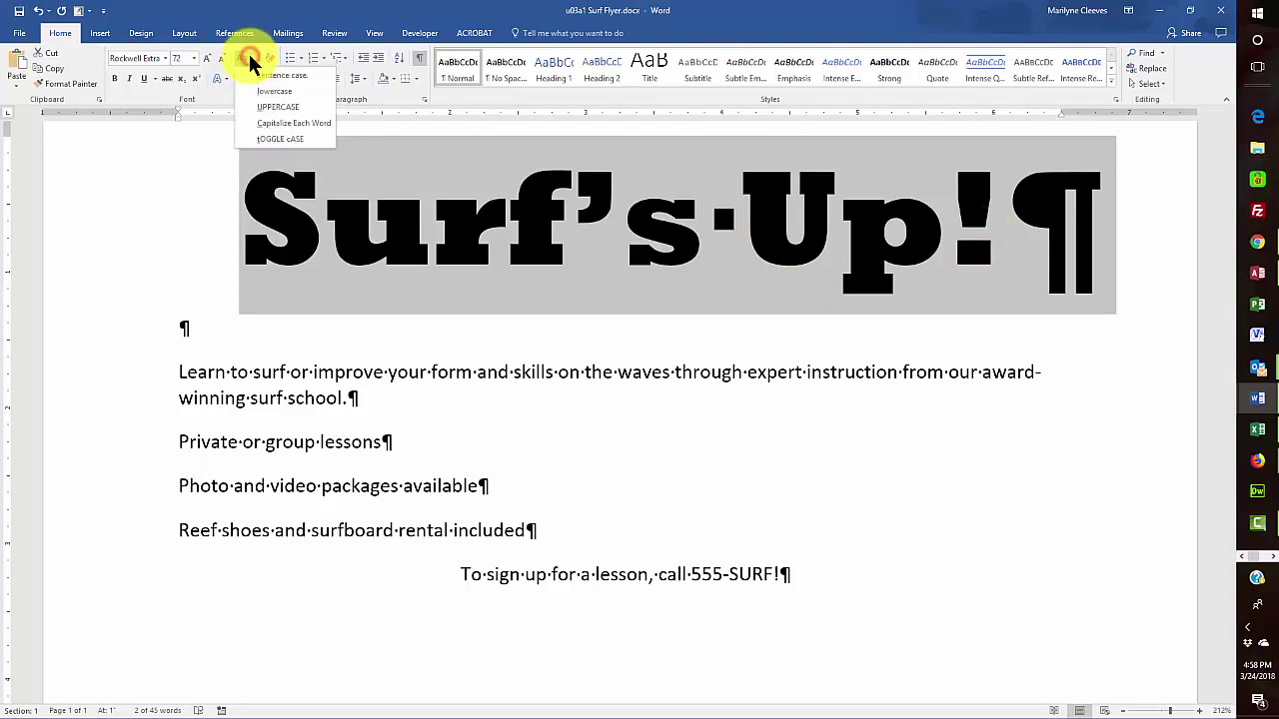
click(277, 107)
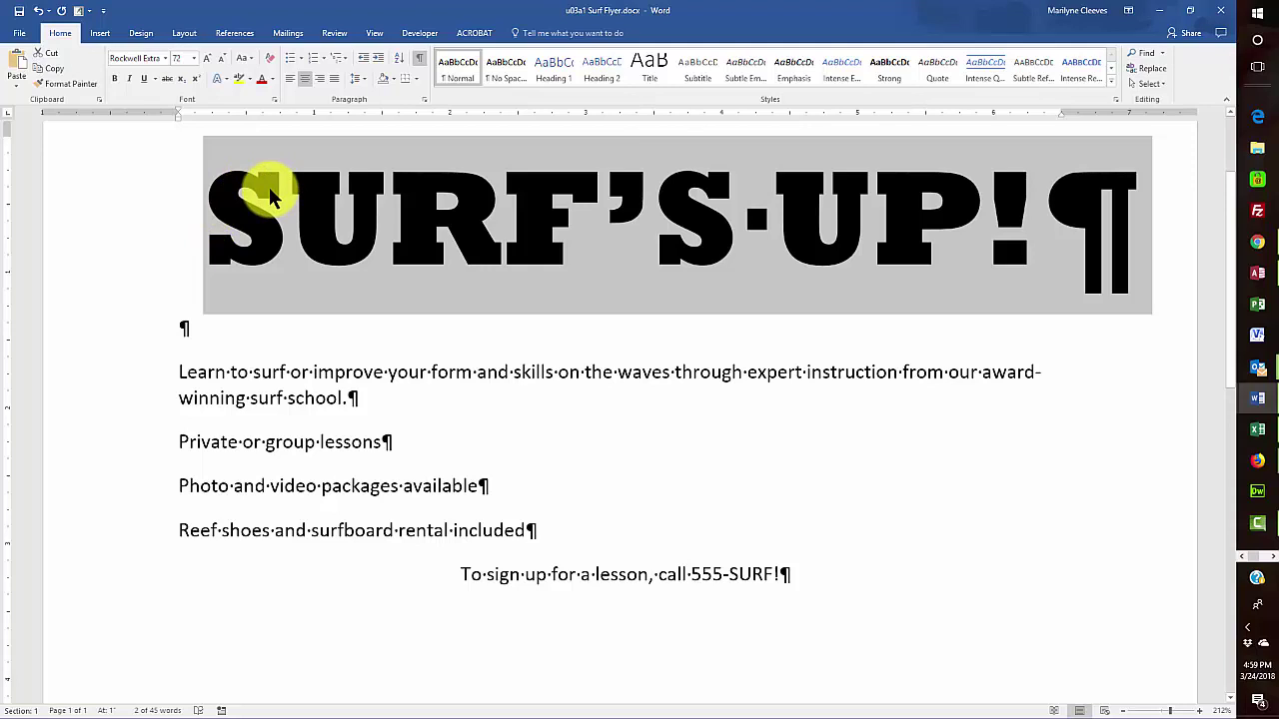
click(226, 80)
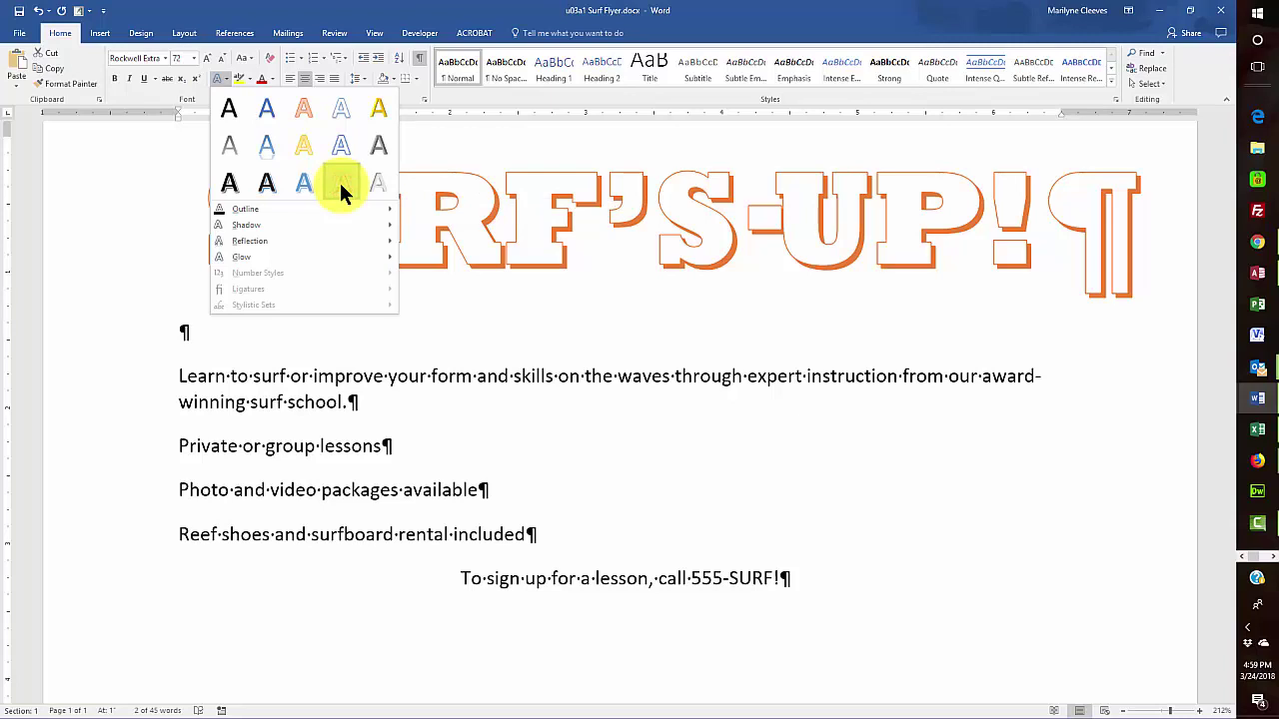
Step: Apply the White, Orange Accent 2 outline, Hard Shadow effect to SURF'S UP!
click(343, 186)
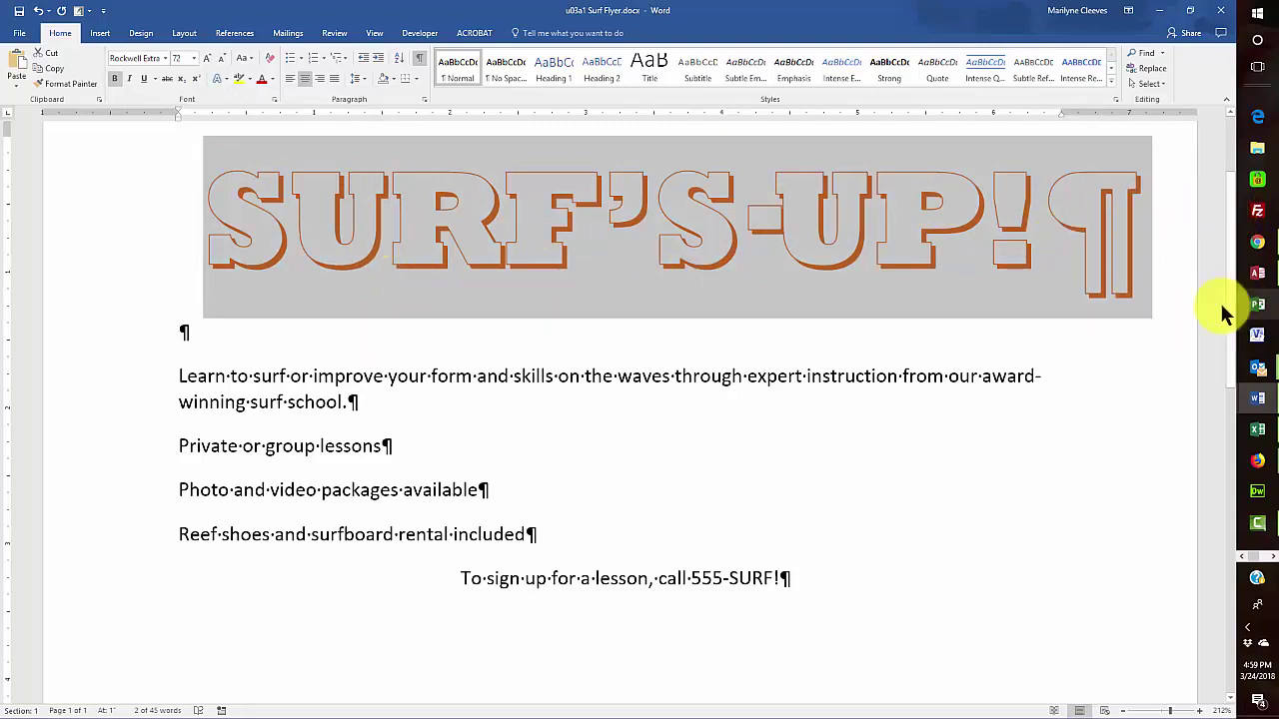
click(731, 415)
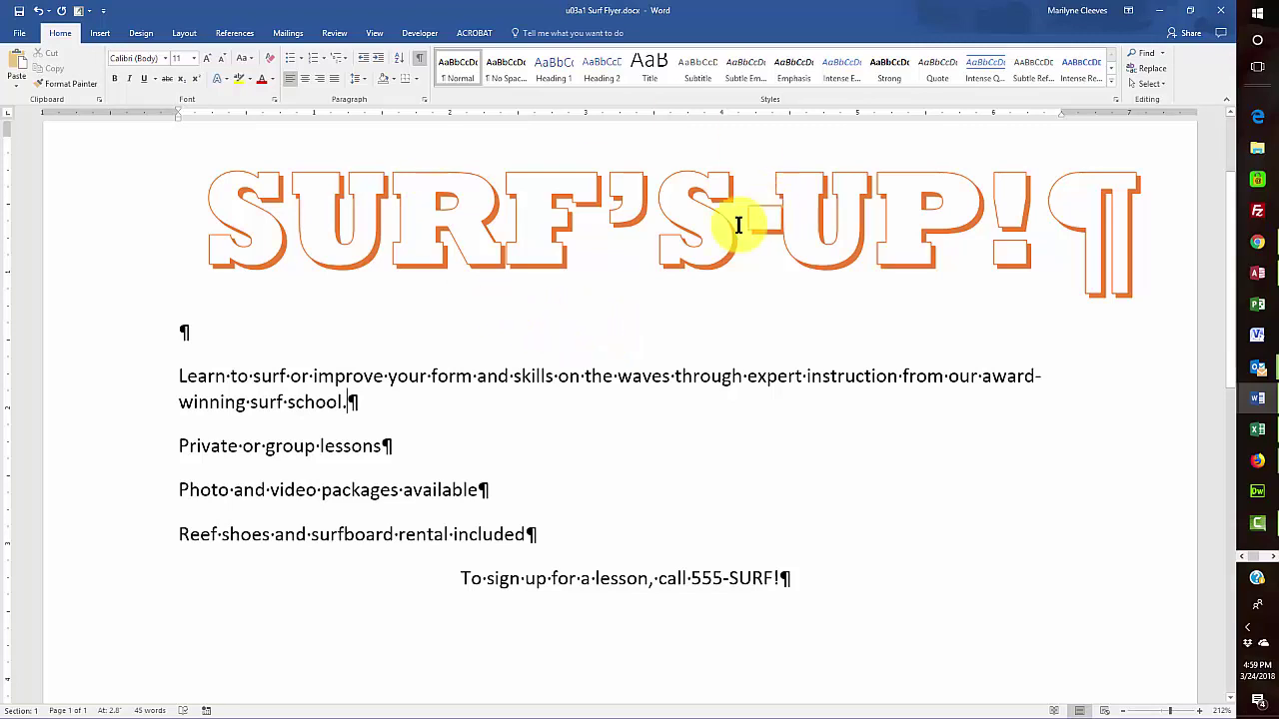
Step: Shade the SURF'S UP! paragraph with a dark orange theme colour
click(387, 231)
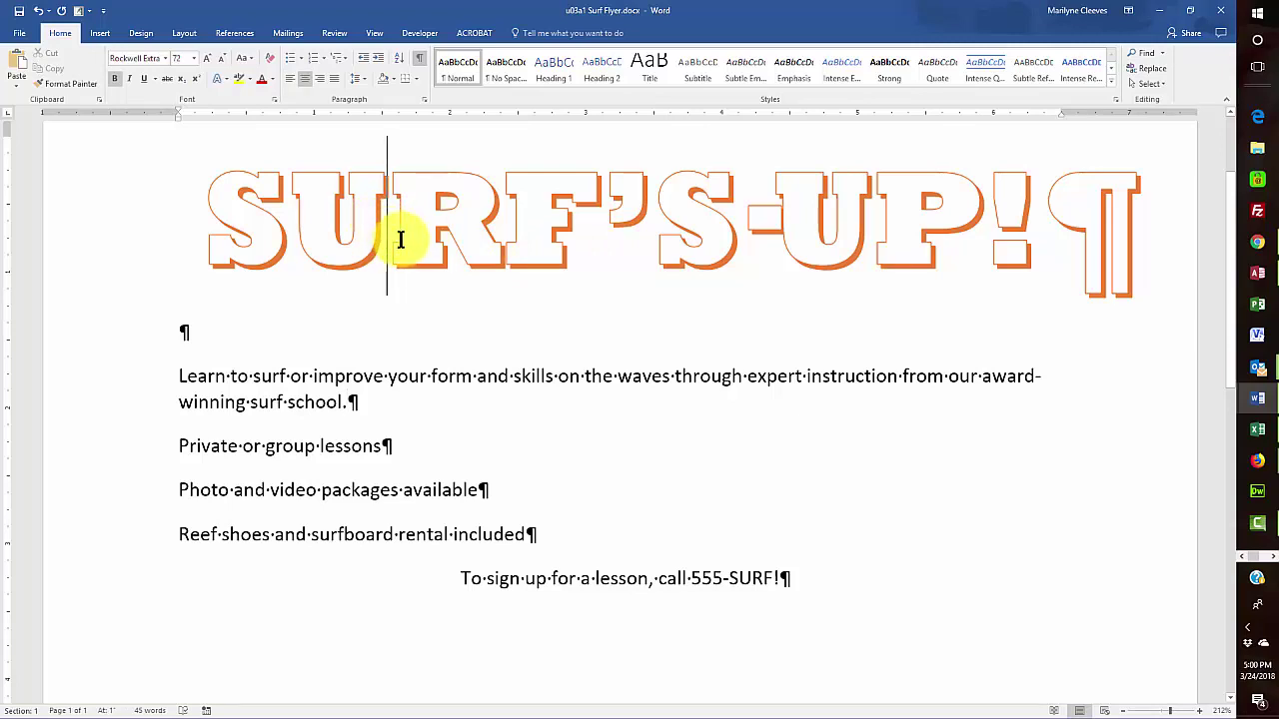
click(400, 79)
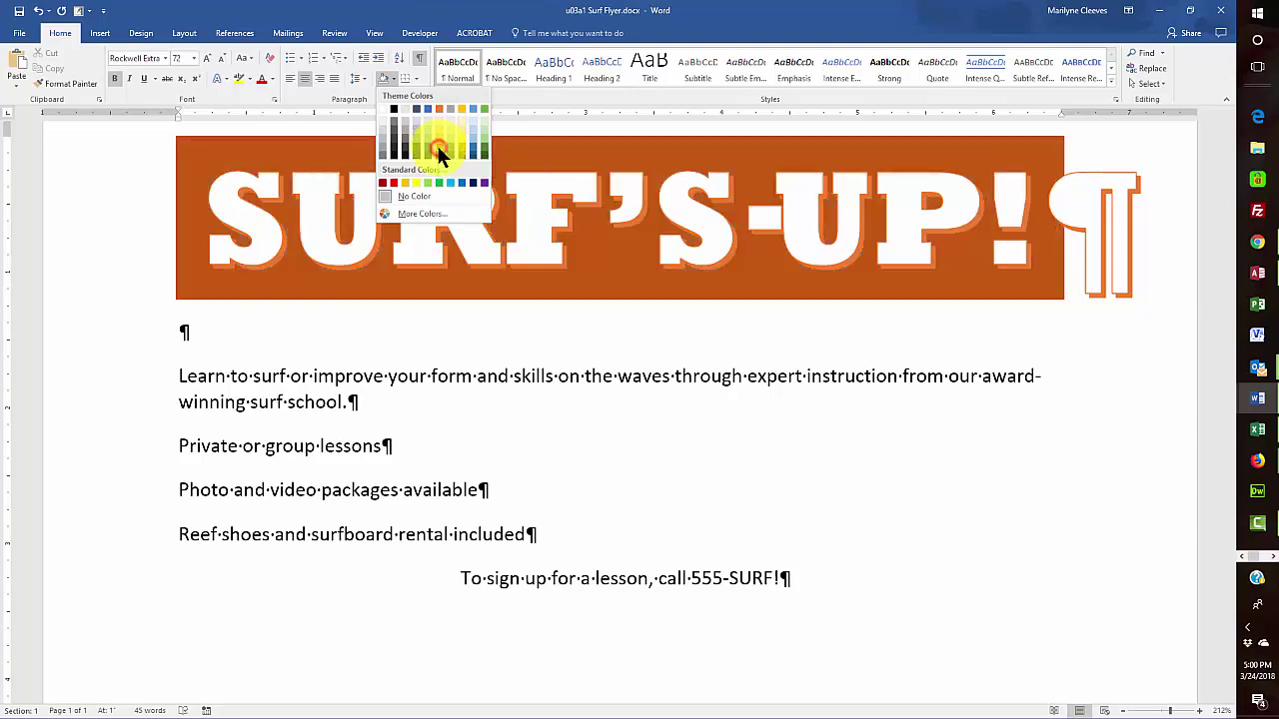
click(436, 145)
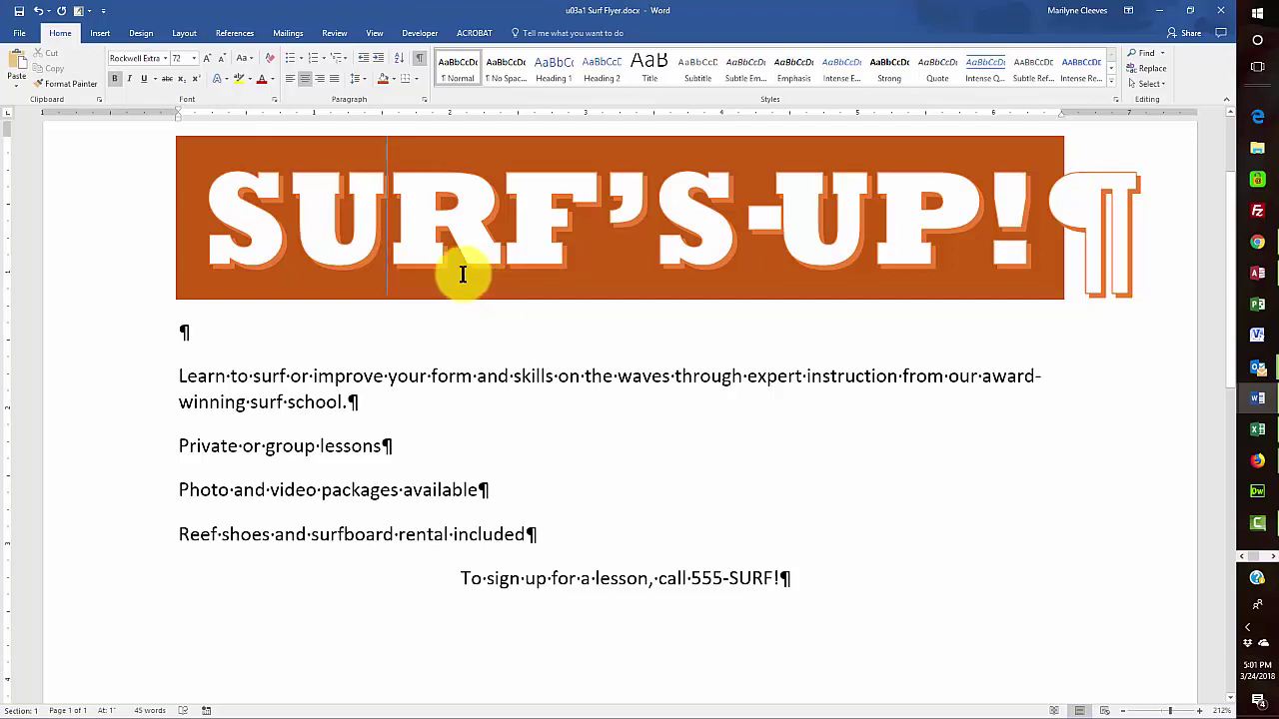
Step: Set the text from 'Learn' through the Reef shoes 'included' line to 24 point
click(179, 377)
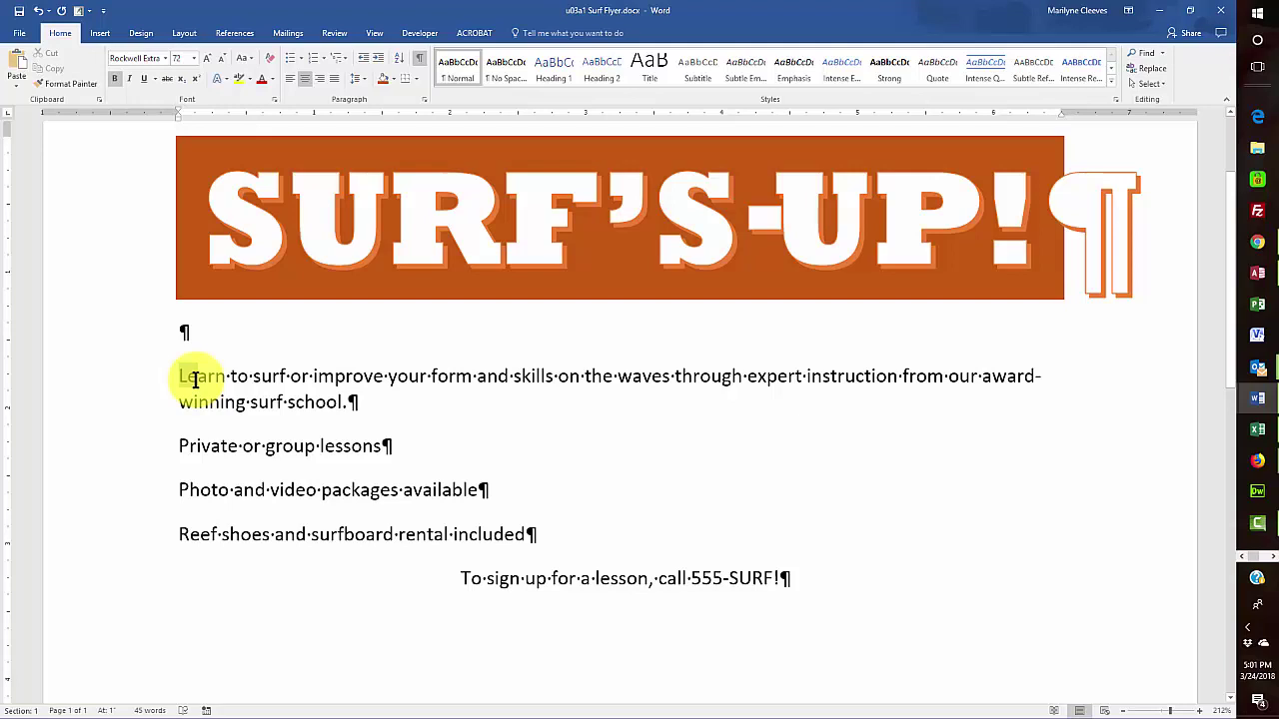
drag(181, 377, 533, 538)
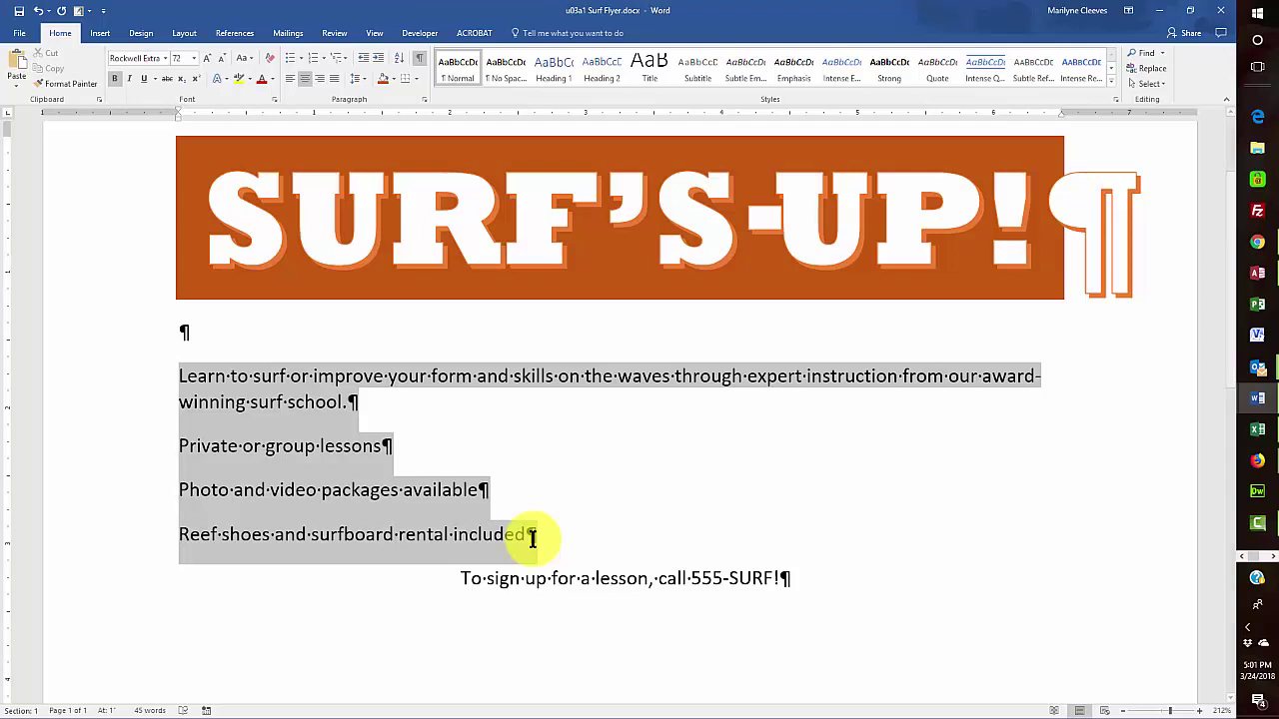
click(193, 58)
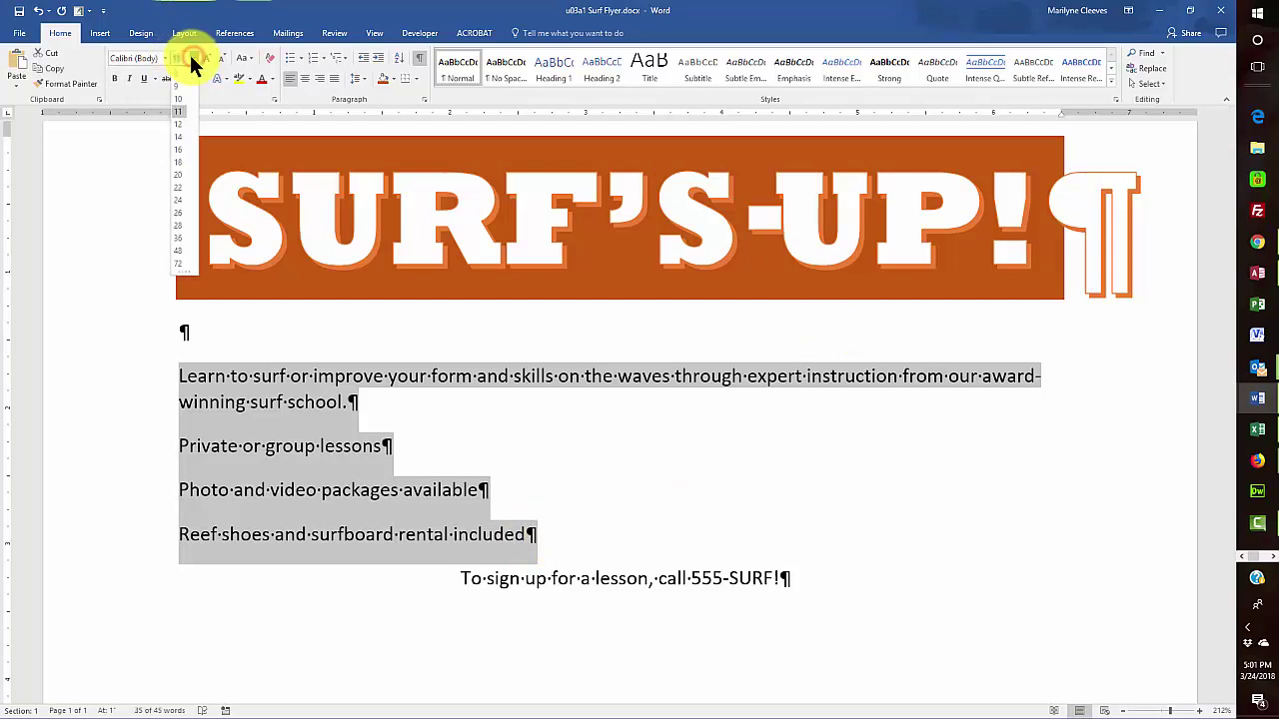
click(181, 205)
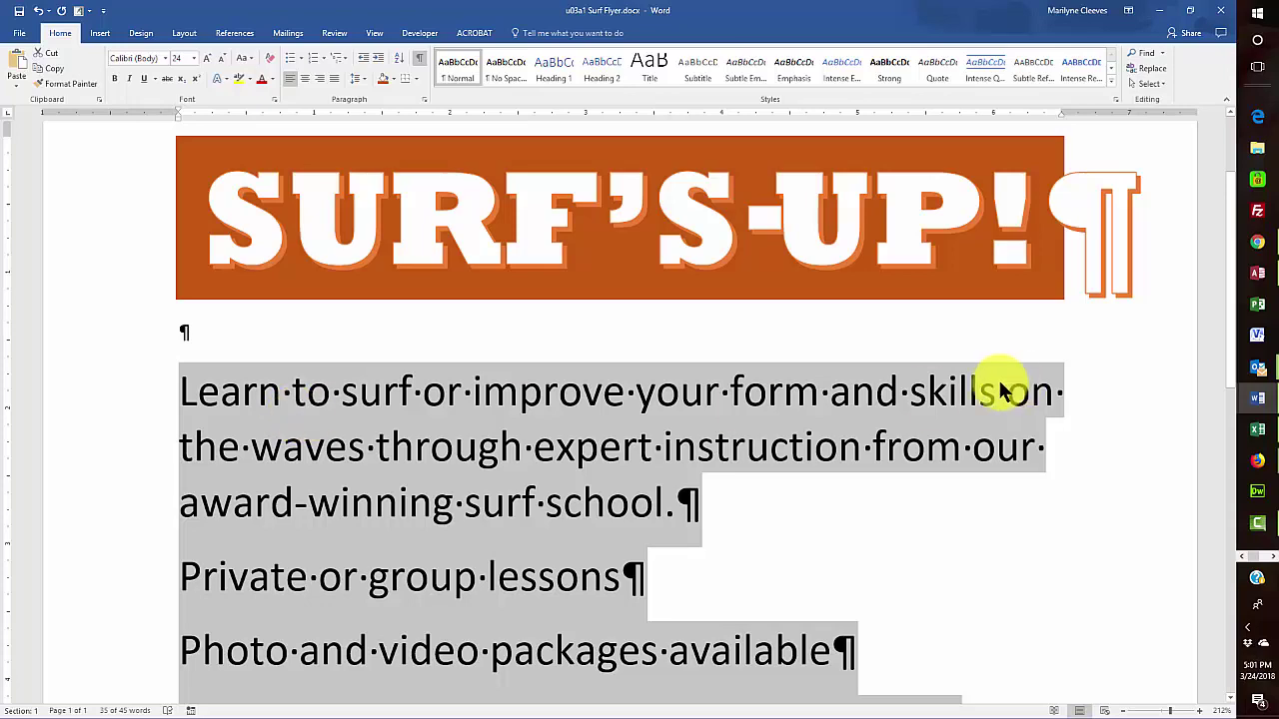
click(930, 521)
scroll(923, 496, down, 3)
scroll(924, 497, down, 1)
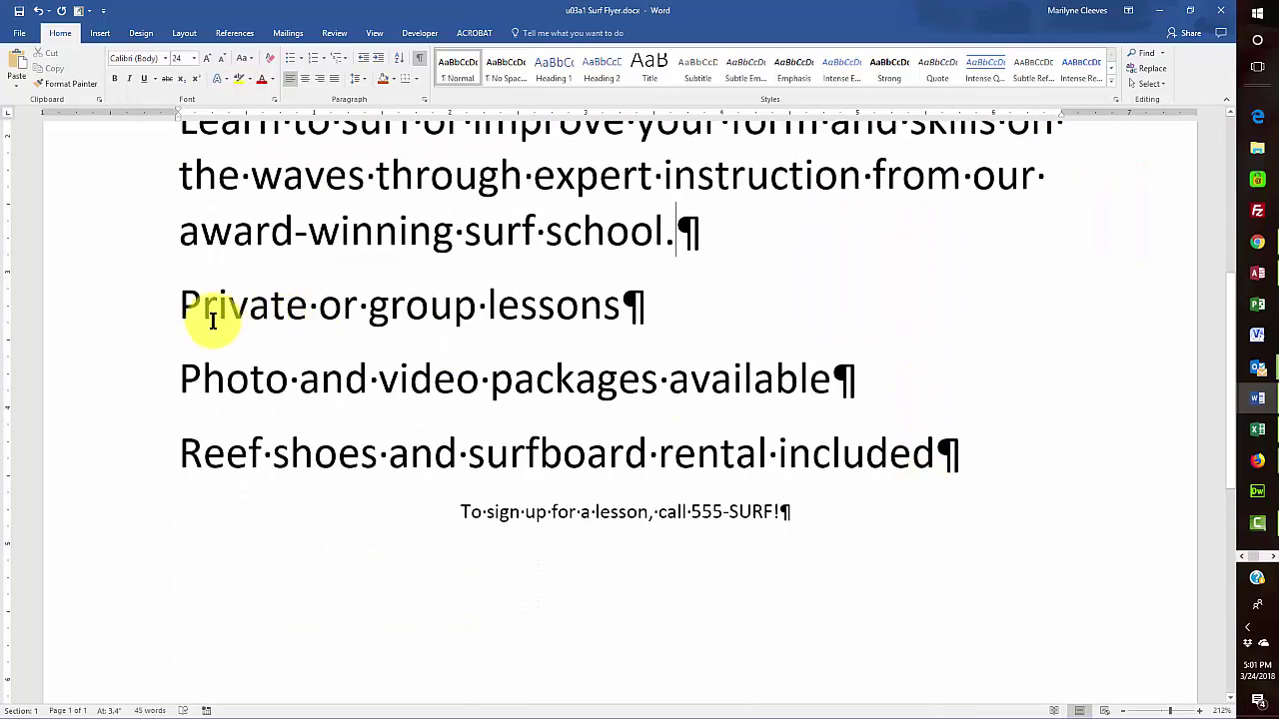
drag(178, 304, 949, 451)
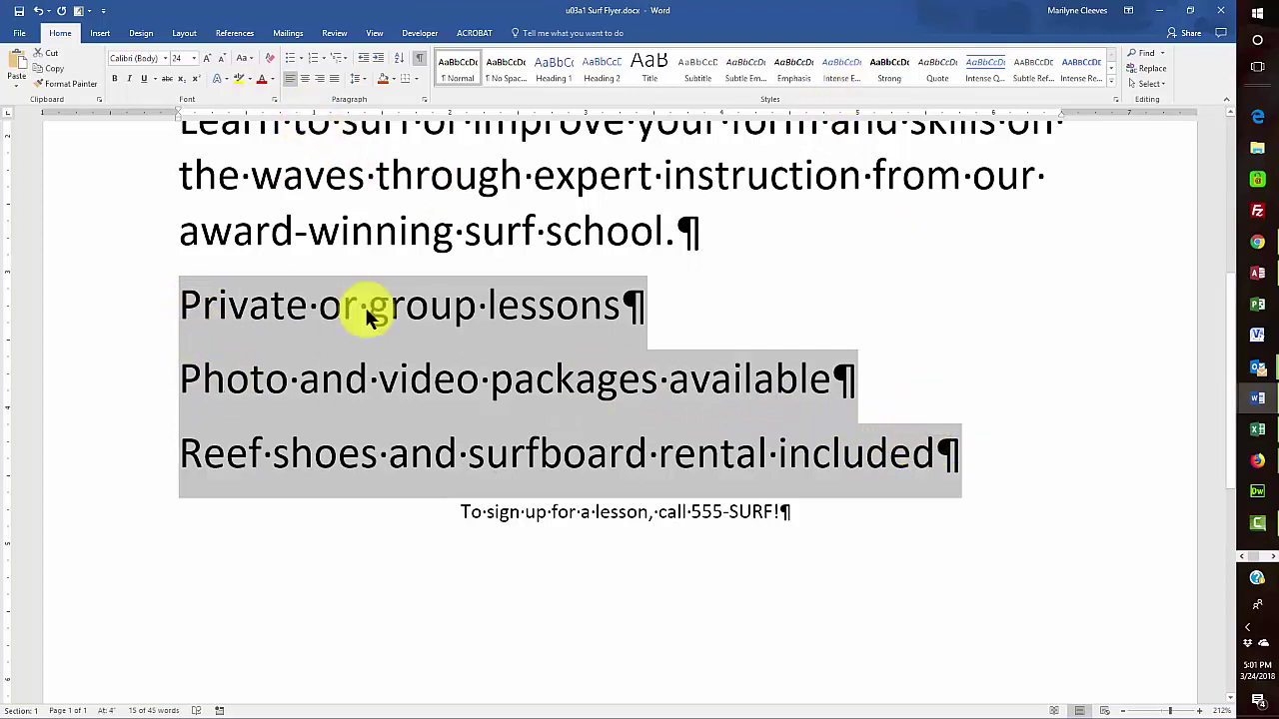
Step: Bullet the lesson, photo and rental lines, toggling Undo and Redo to compare
click(292, 60)
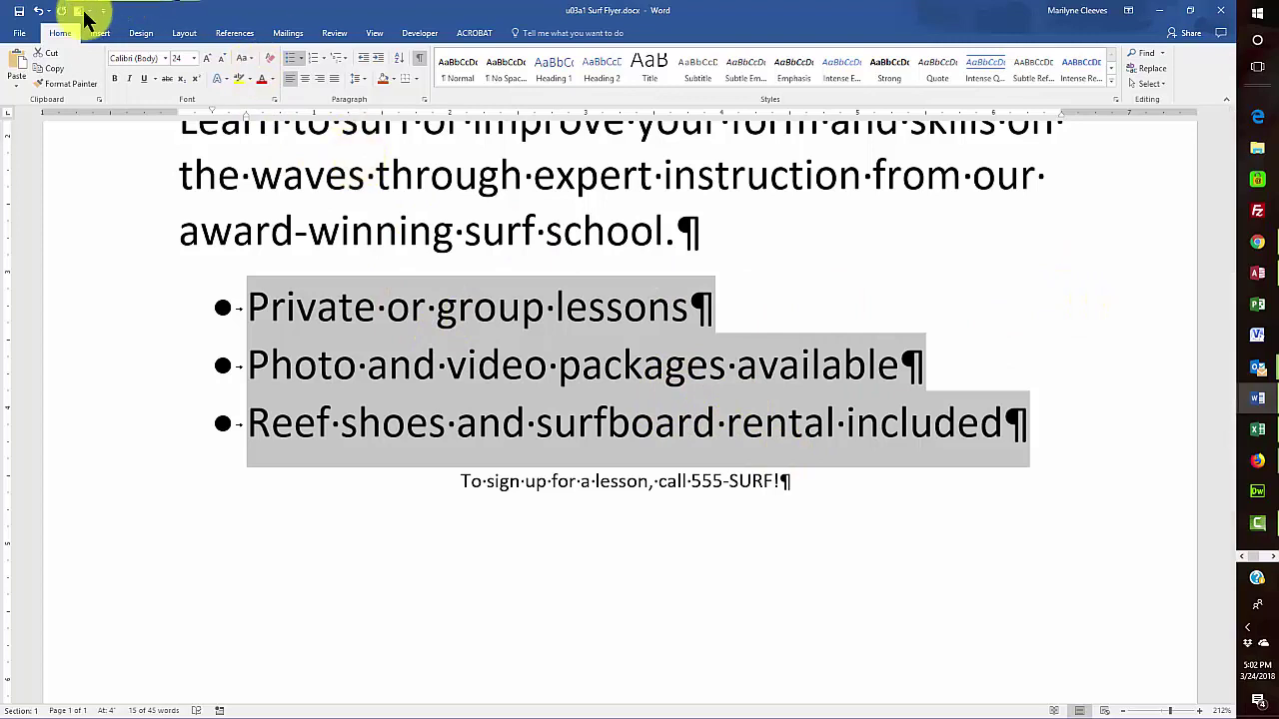
click(43, 14)
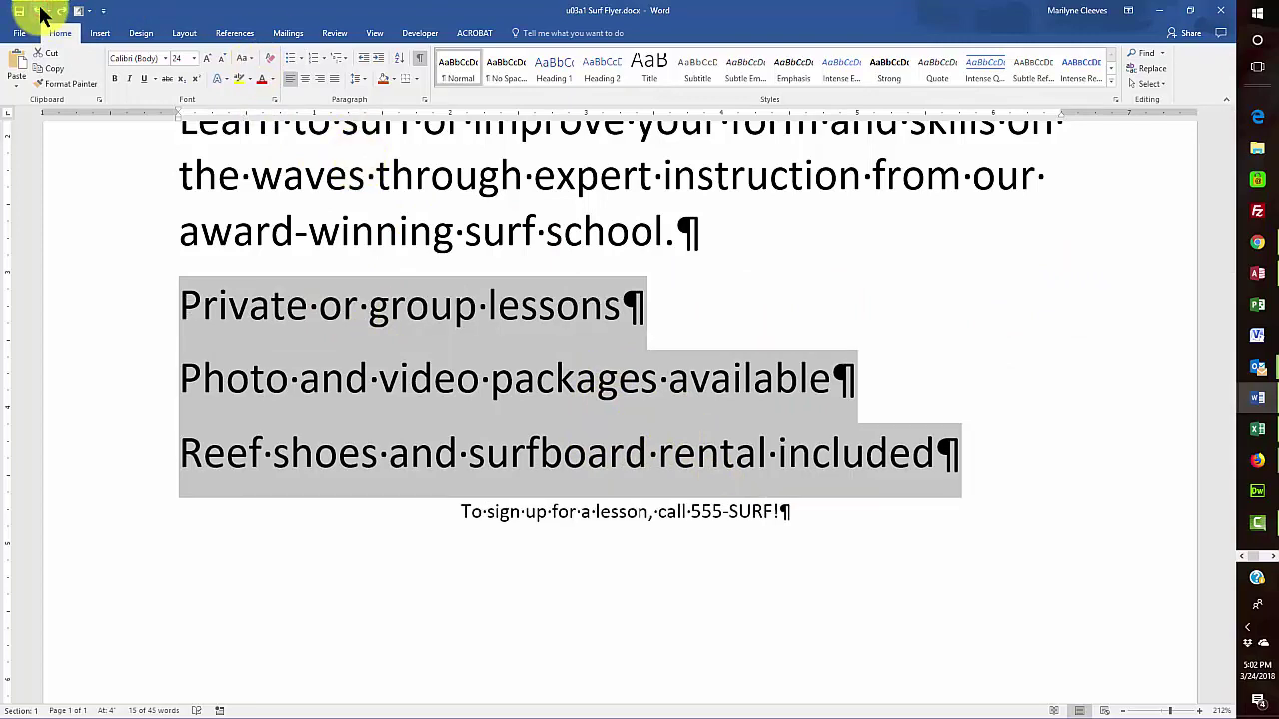
click(43, 14)
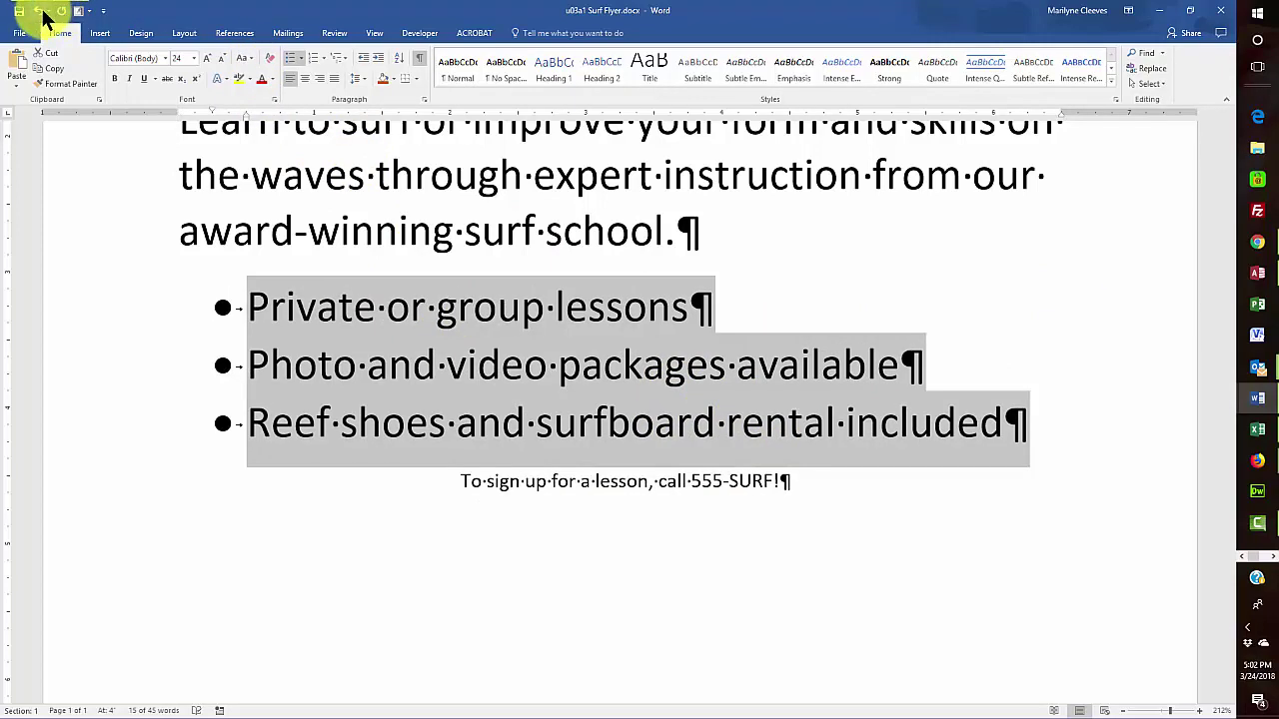
click(43, 14)
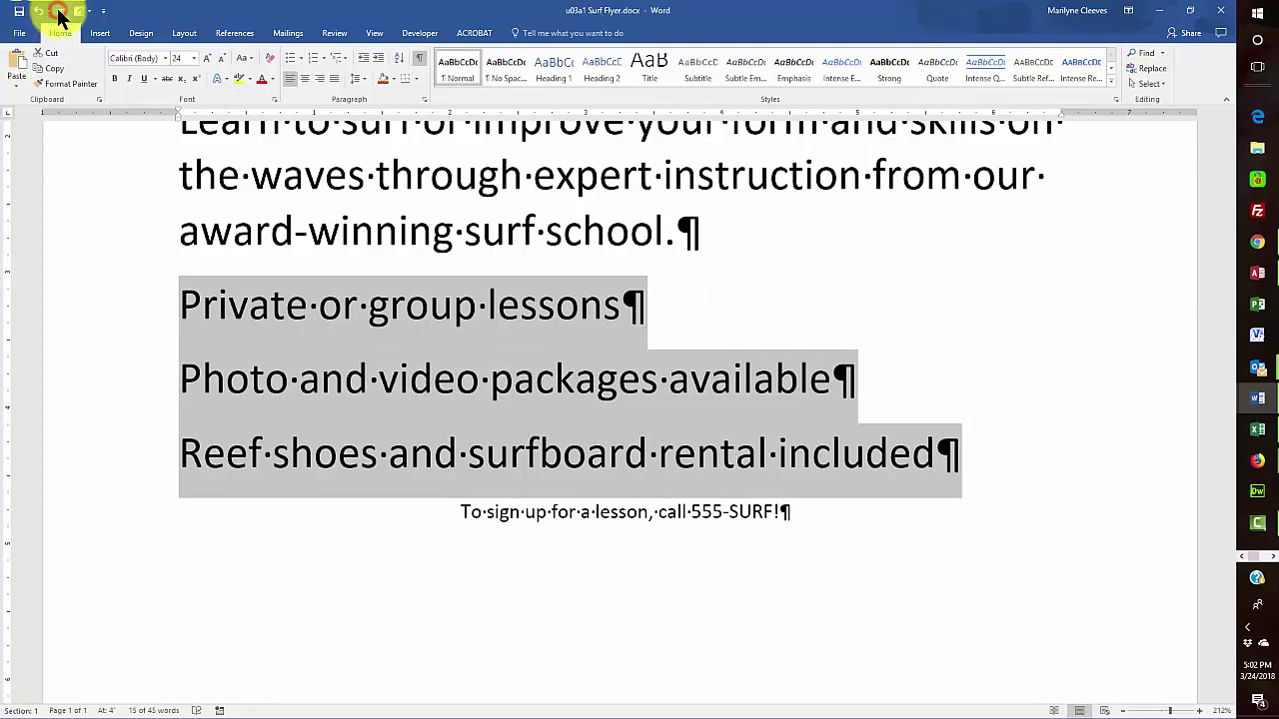
click(60, 14)
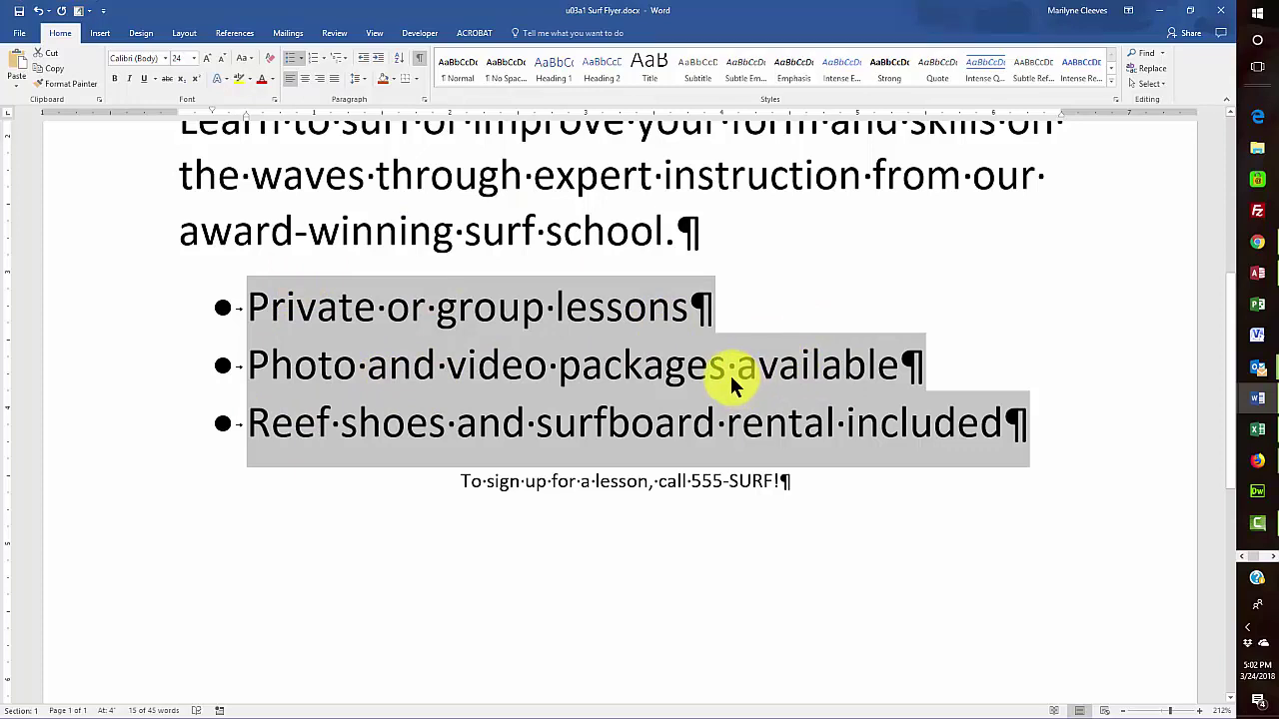
Step: Italicize the word 'expert' in the surf-school sentence
click(664, 362)
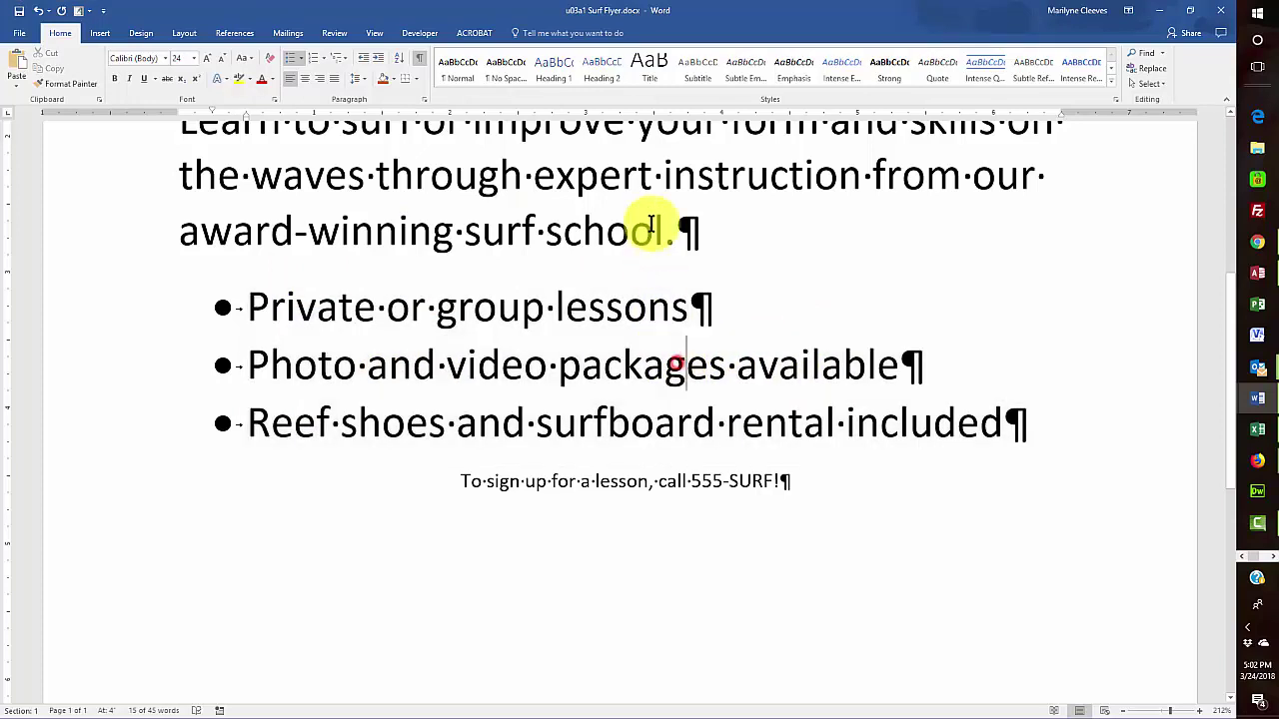
drag(652, 175, 533, 176)
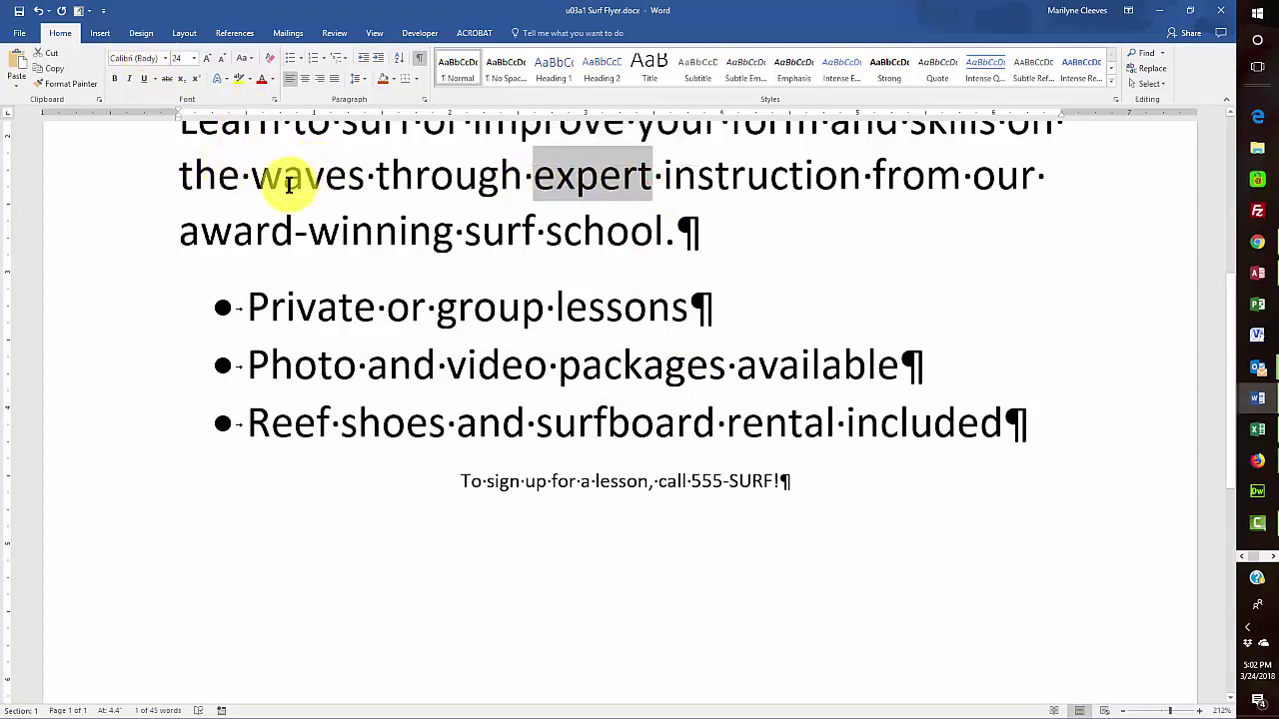
click(128, 79)
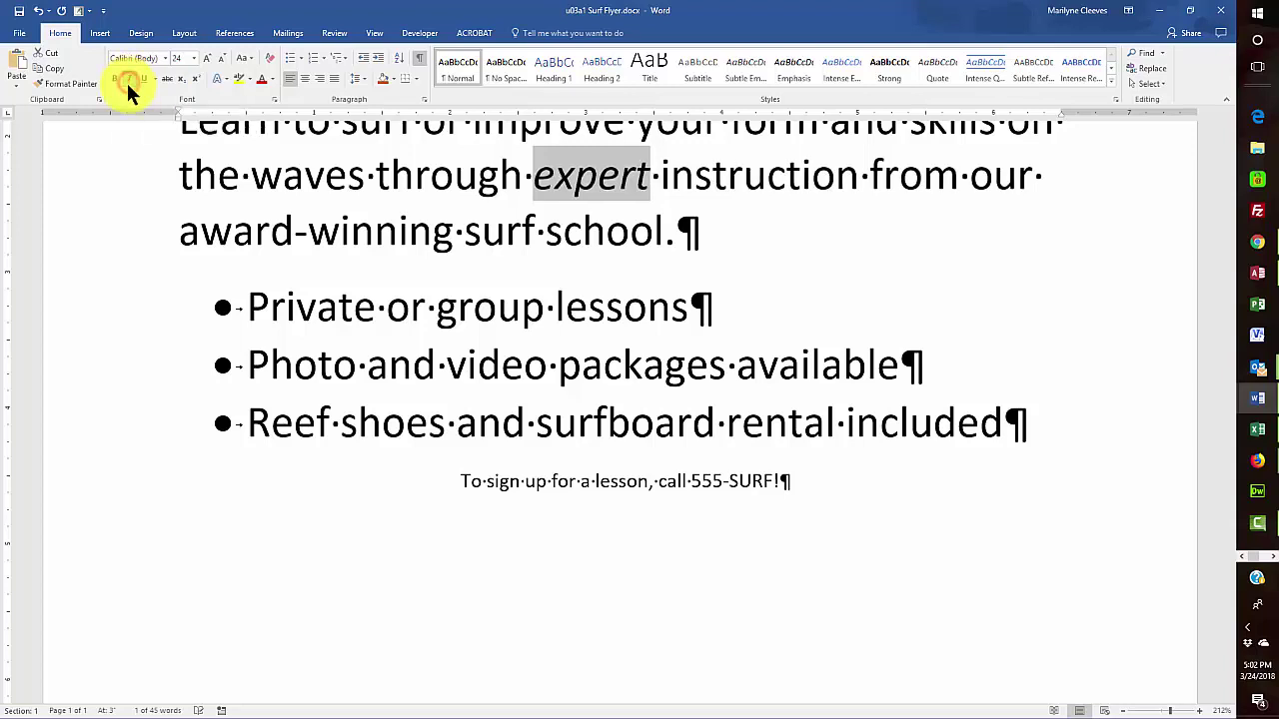
right_click(571, 185)
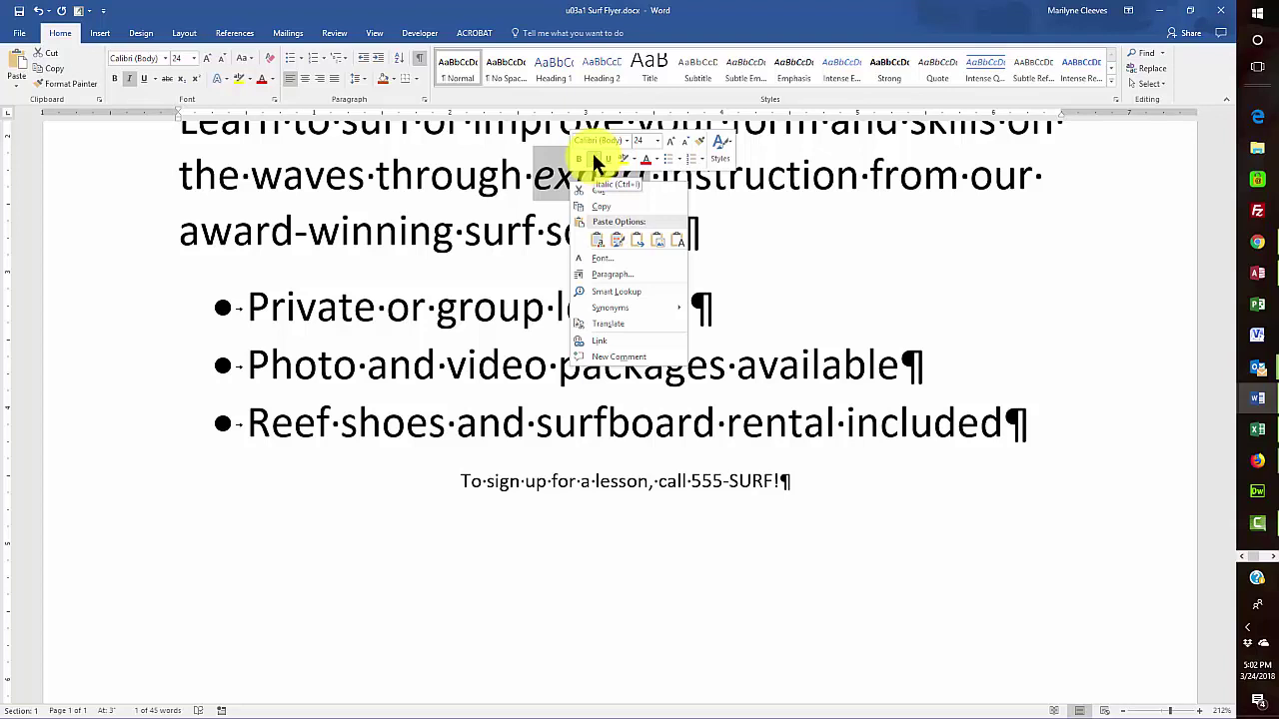
key(Escape)
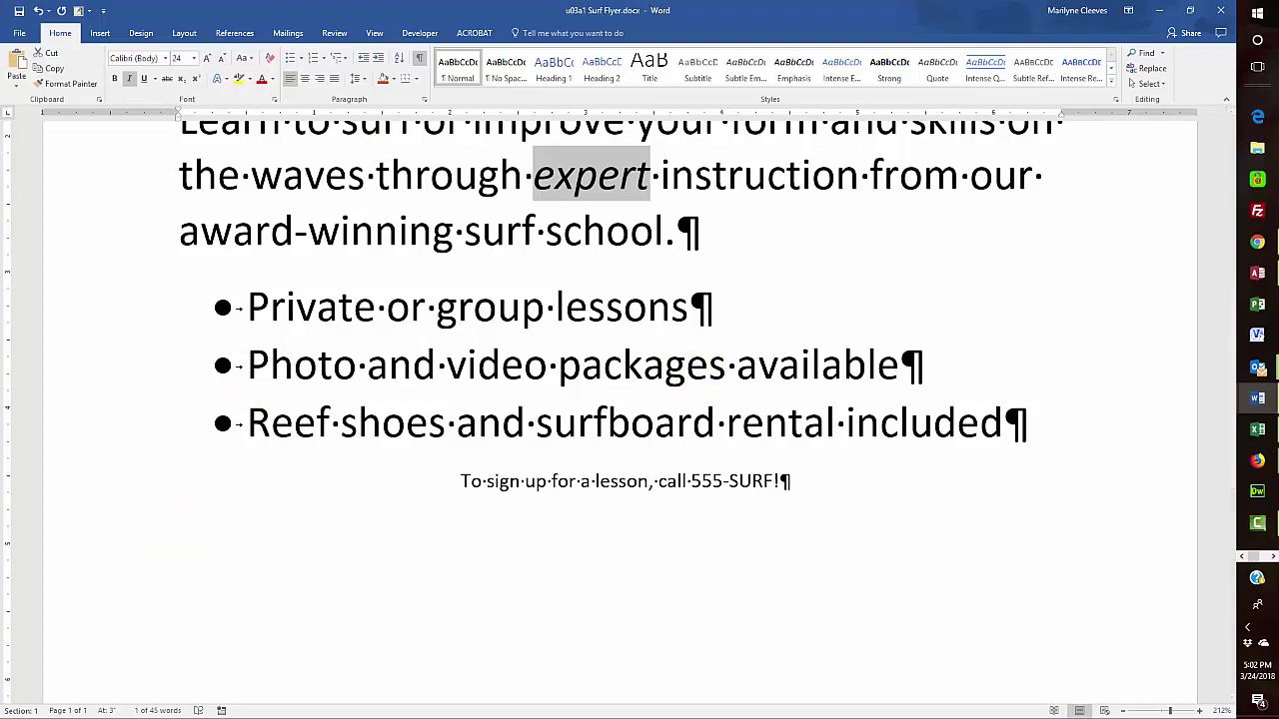
click(1258, 397)
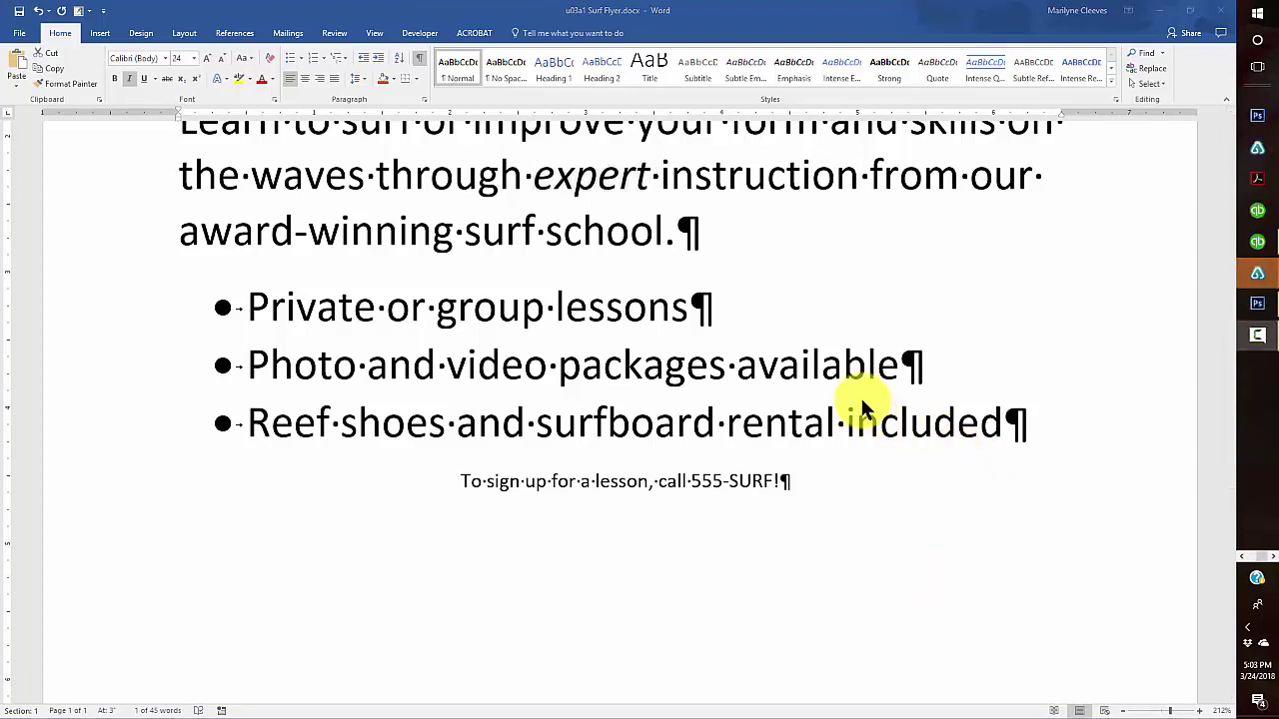
Step: Color the italic word 'expert' dark orange from the Font Color theme colours
double_click(586, 178)
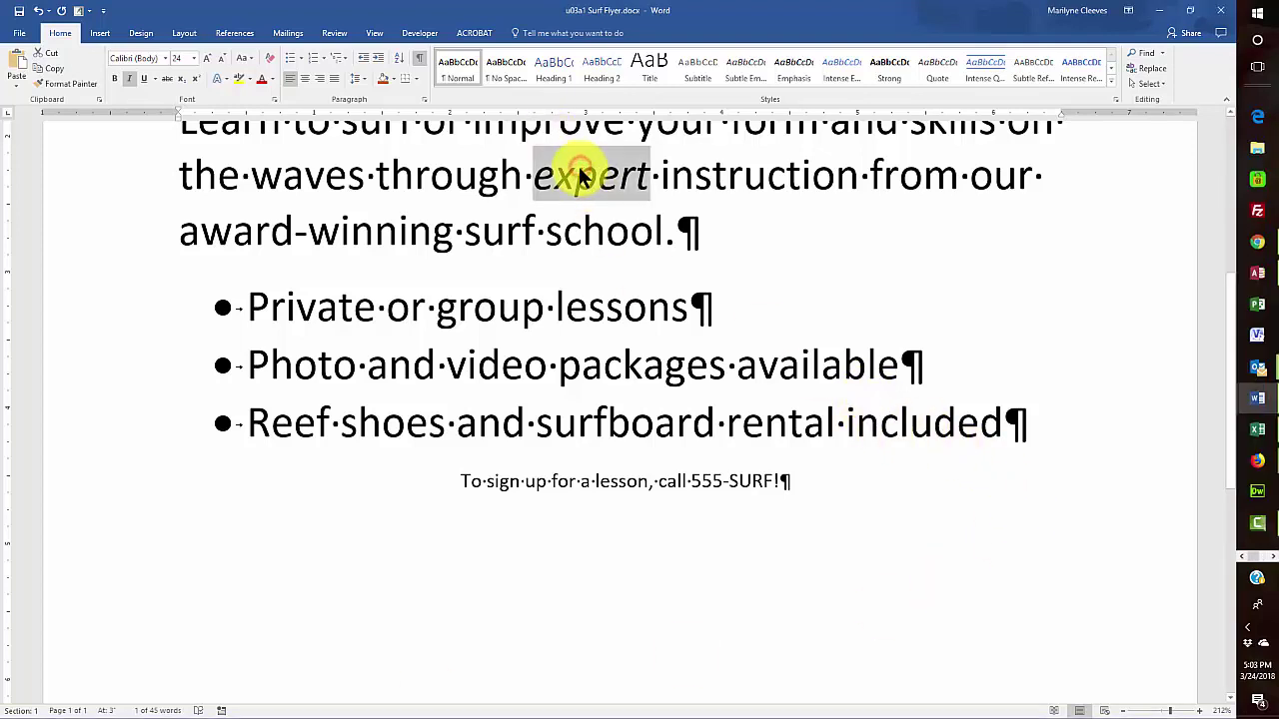
click(275, 82)
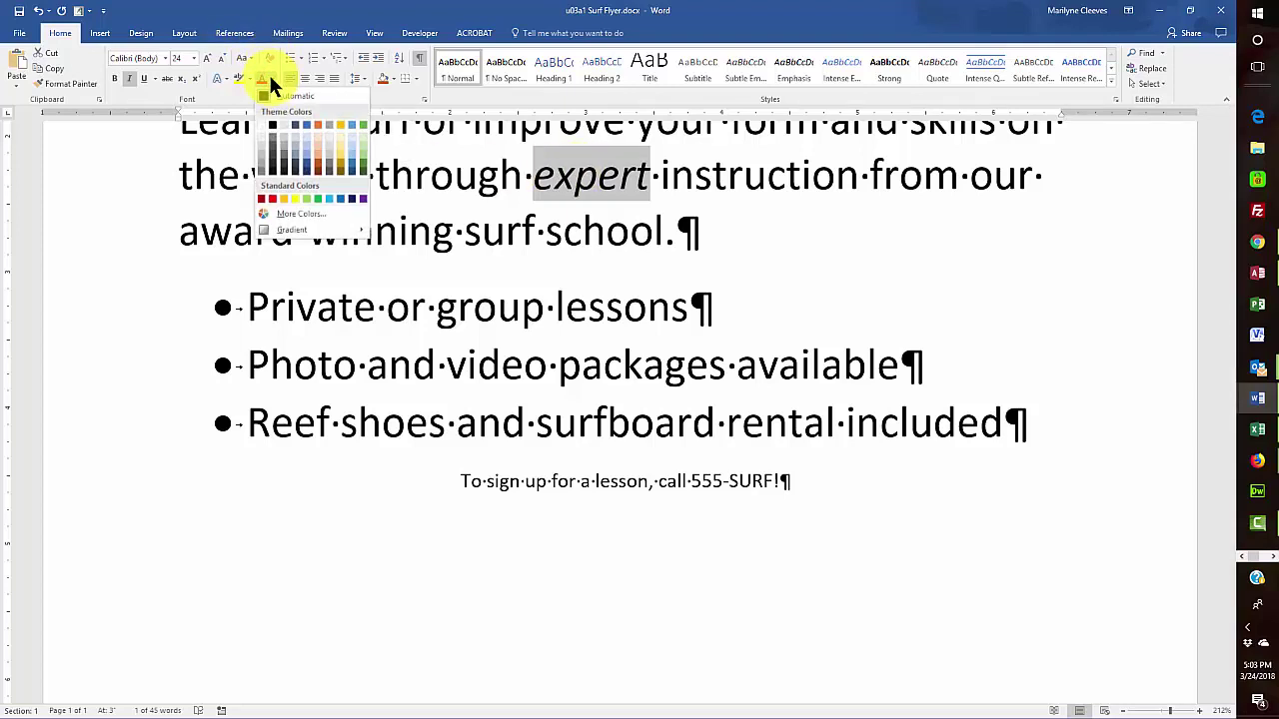
click(316, 161)
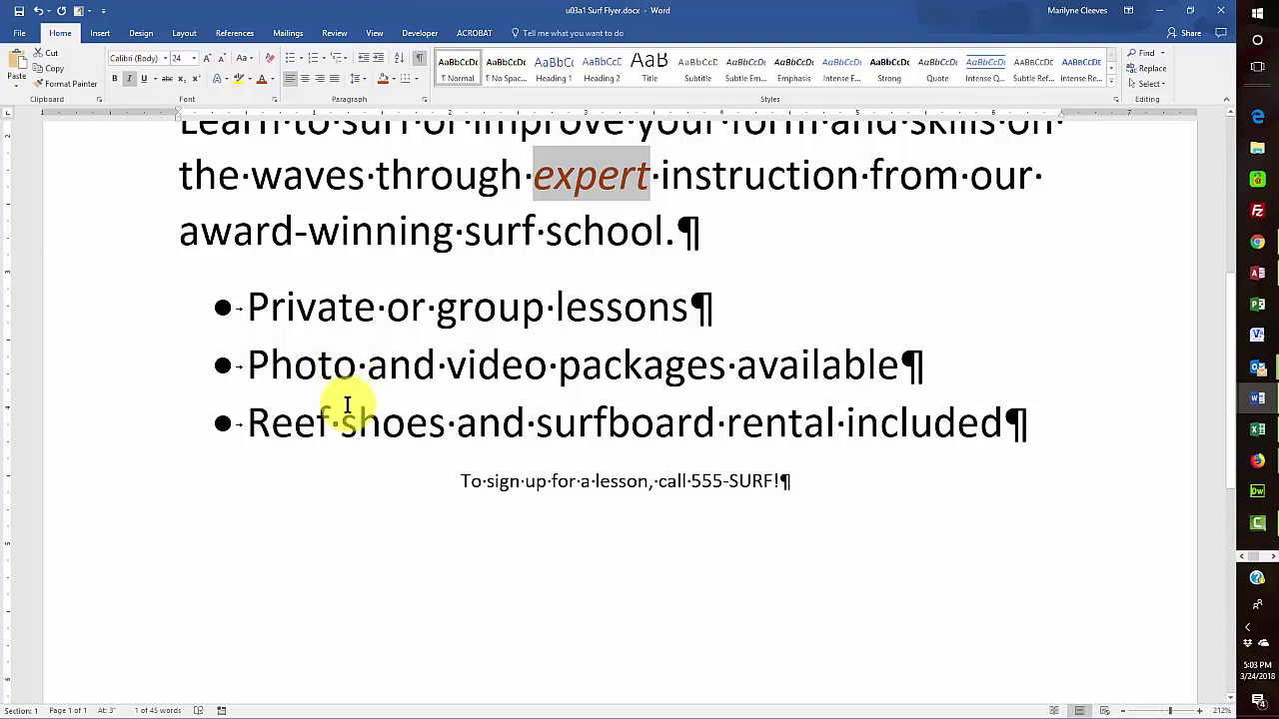
Step: Make the 'To sign up for a lesson, call 555-SURF!' line 28 pt and dark orange
triple_click(538, 483)
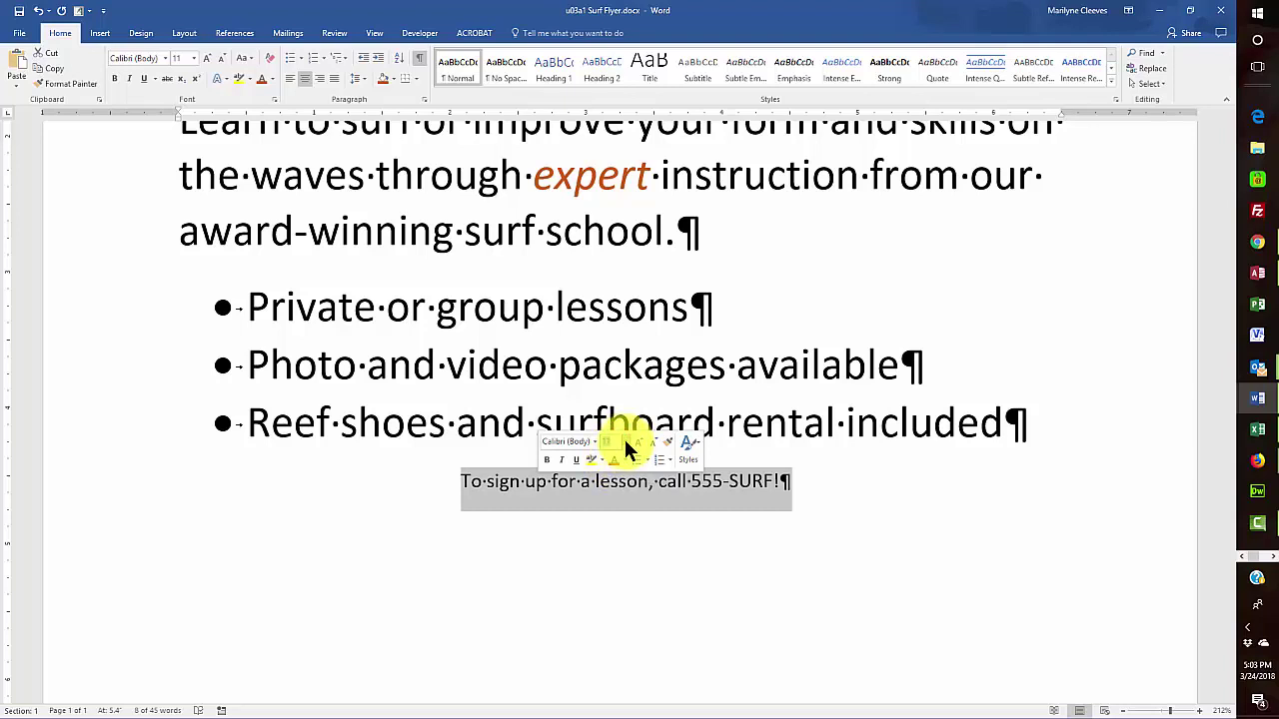
click(624, 442)
click(607, 603)
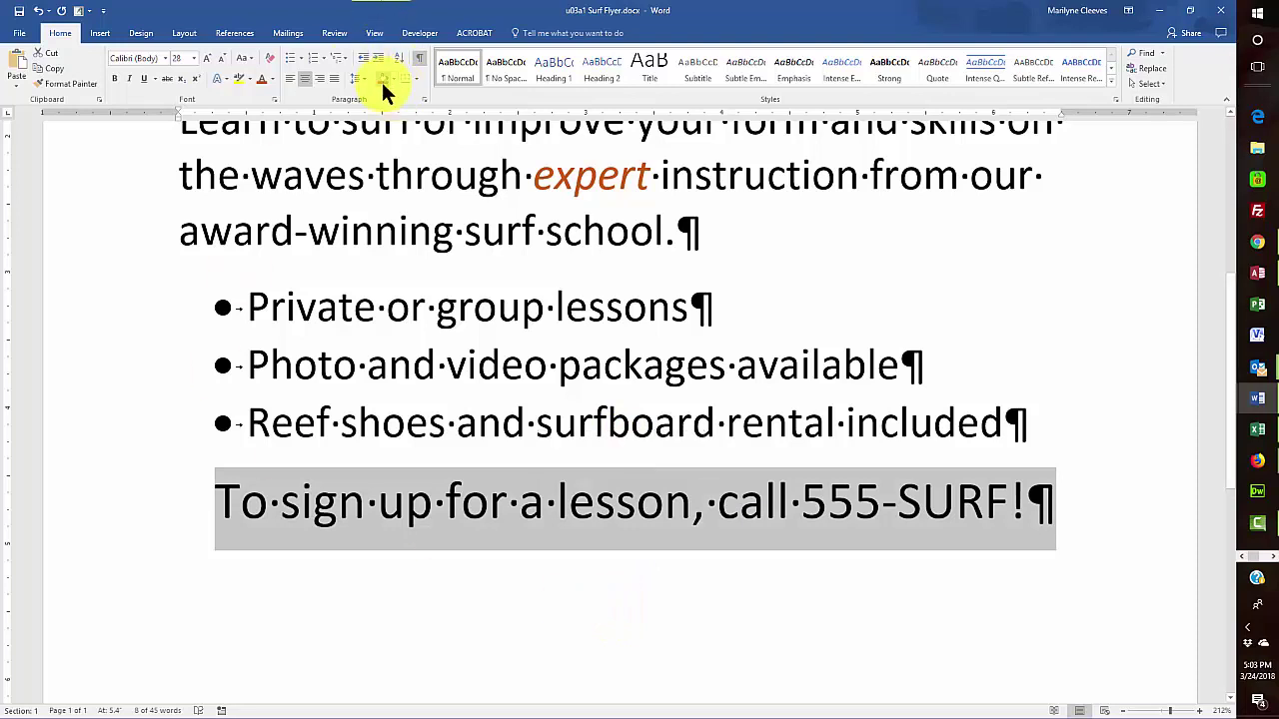
click(259, 80)
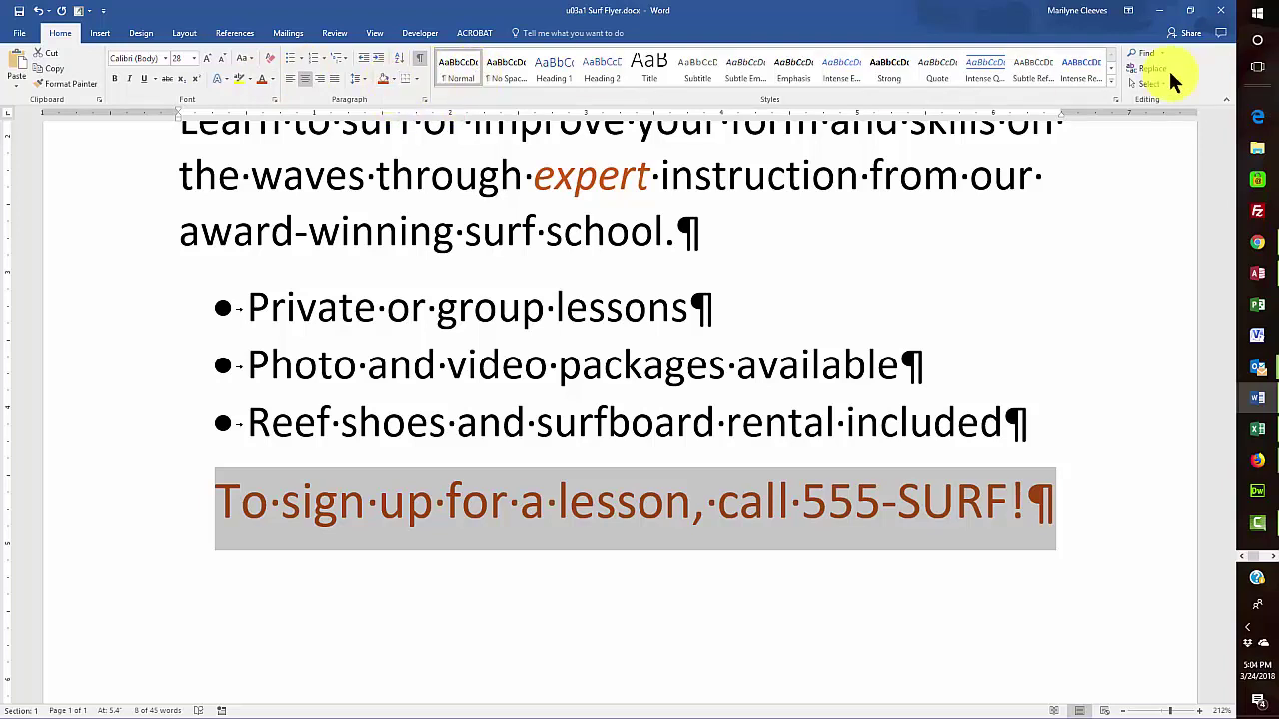
Step: Underline the phone number '555-SURF' in the closing sign-up line
click(807, 514)
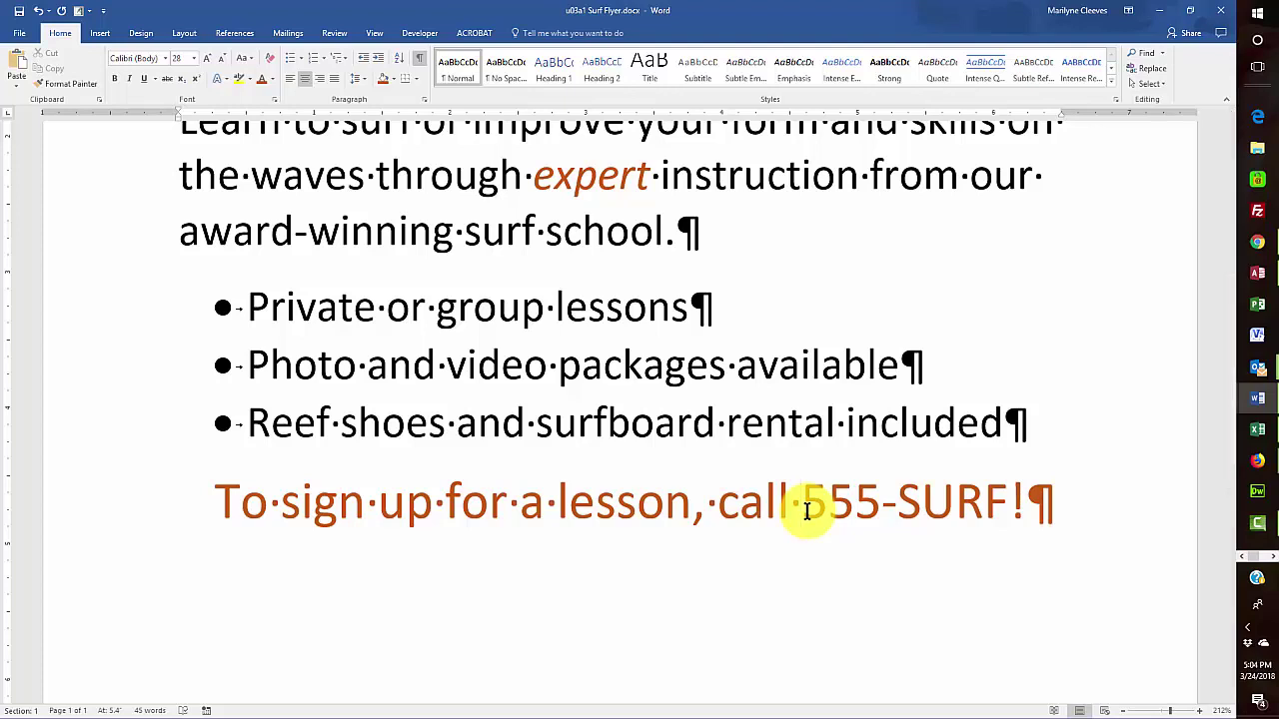
drag(803, 512, 940, 516)
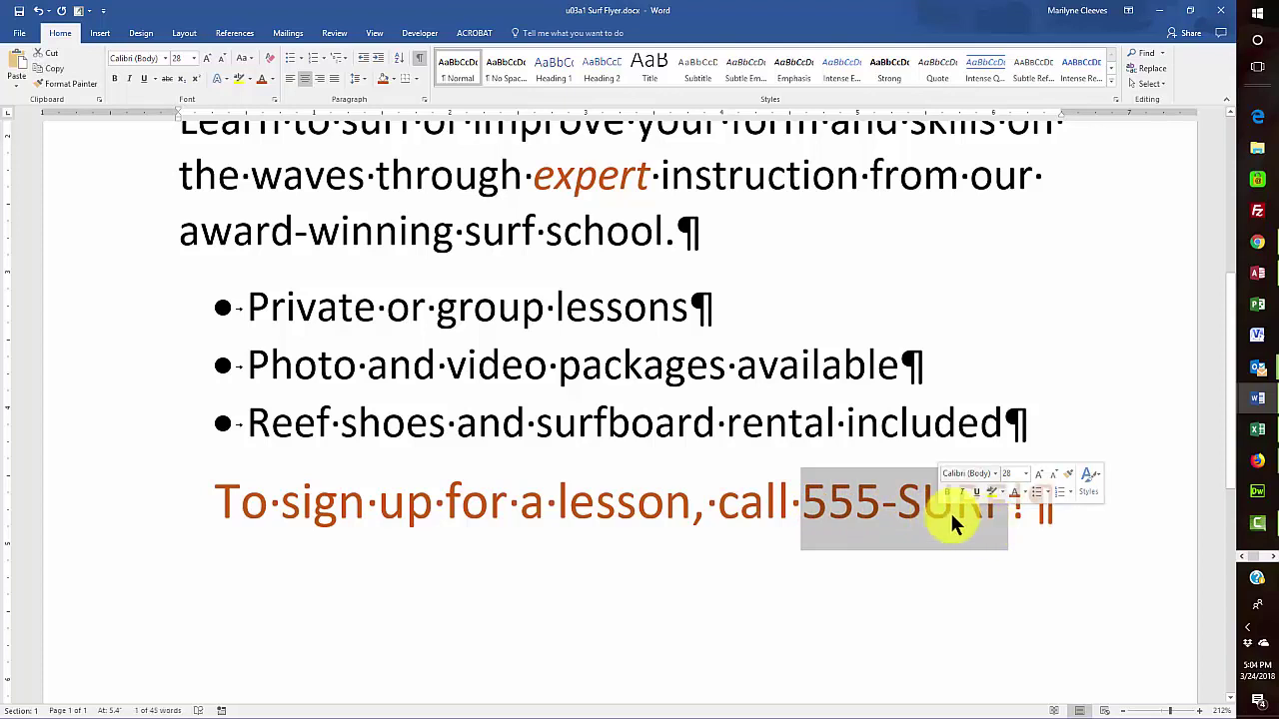
click(144, 80)
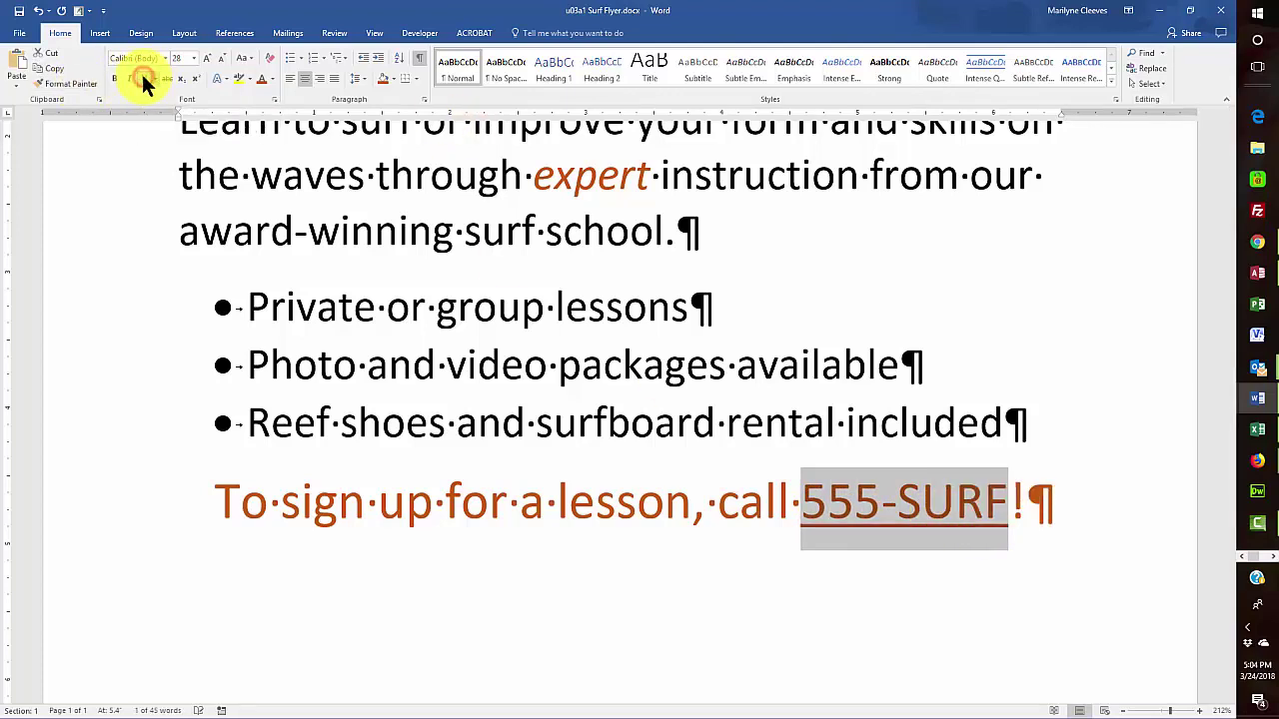
right_click(856, 501)
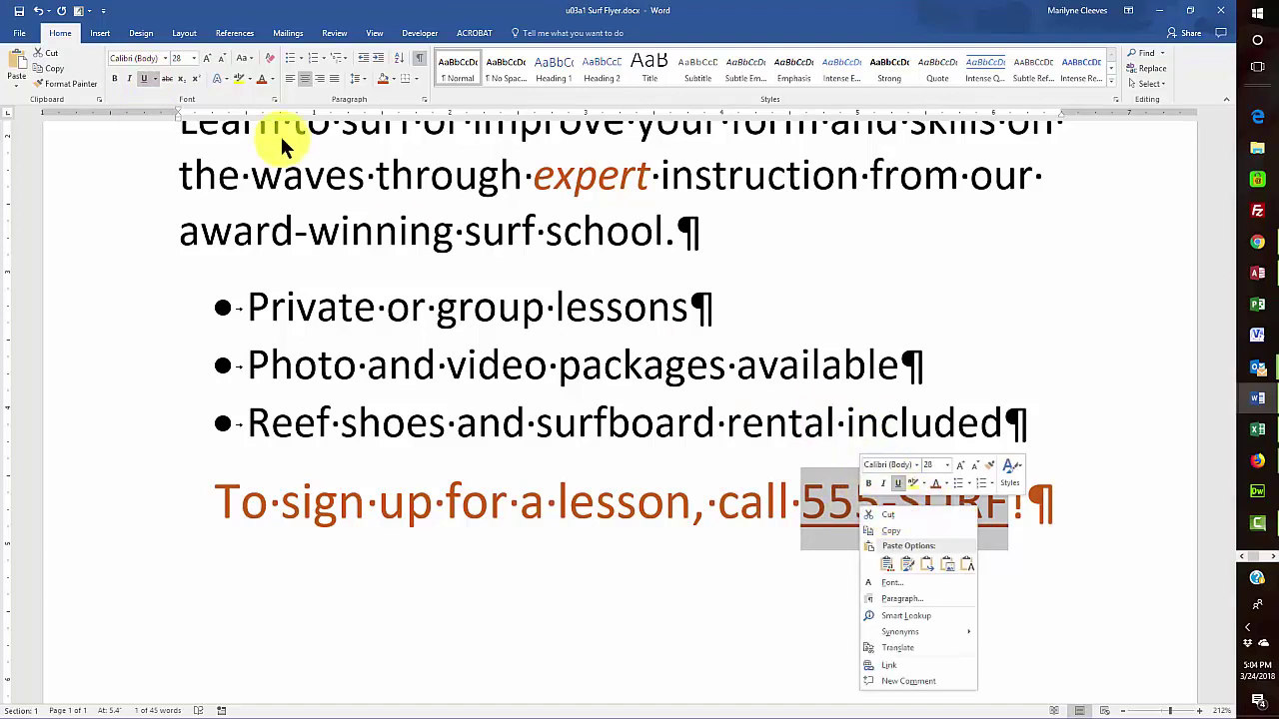
click(807, 521)
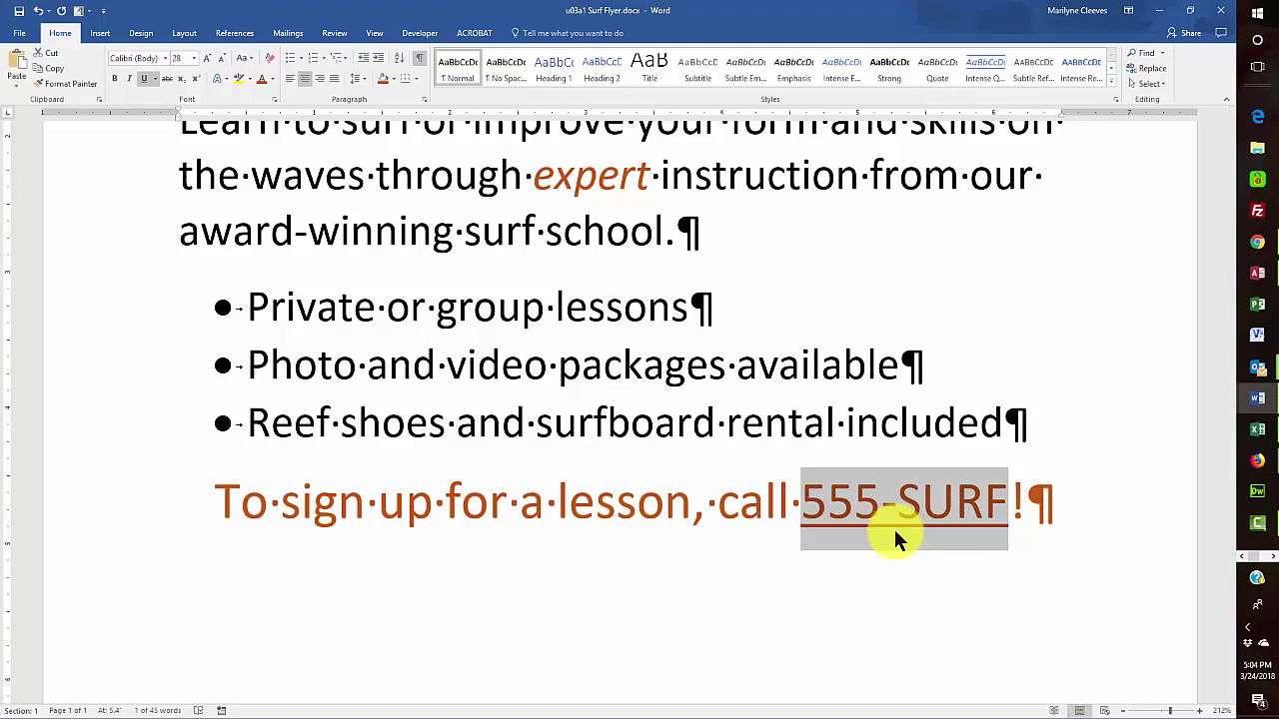
Step: Bold the phrase 'award-winning' in the surf-school sentence
click(1034, 290)
scroll(1034, 290, up, 2)
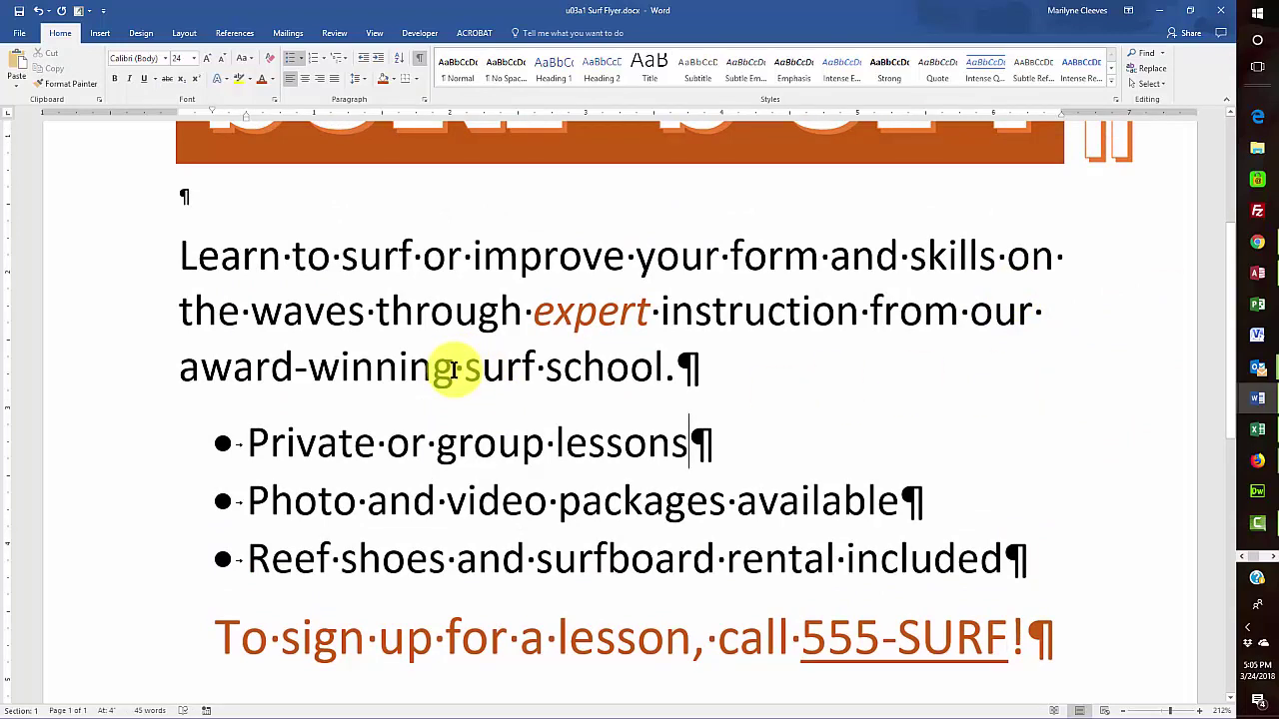
drag(460, 368, 234, 370)
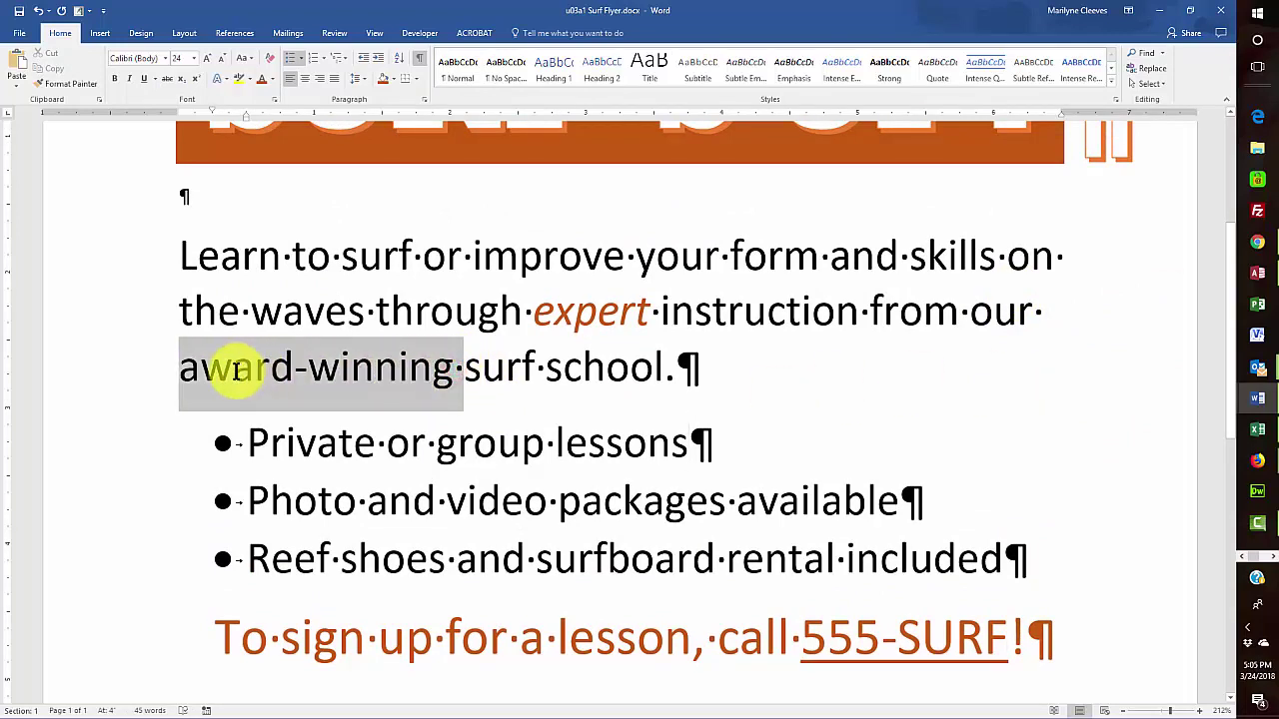
click(115, 80)
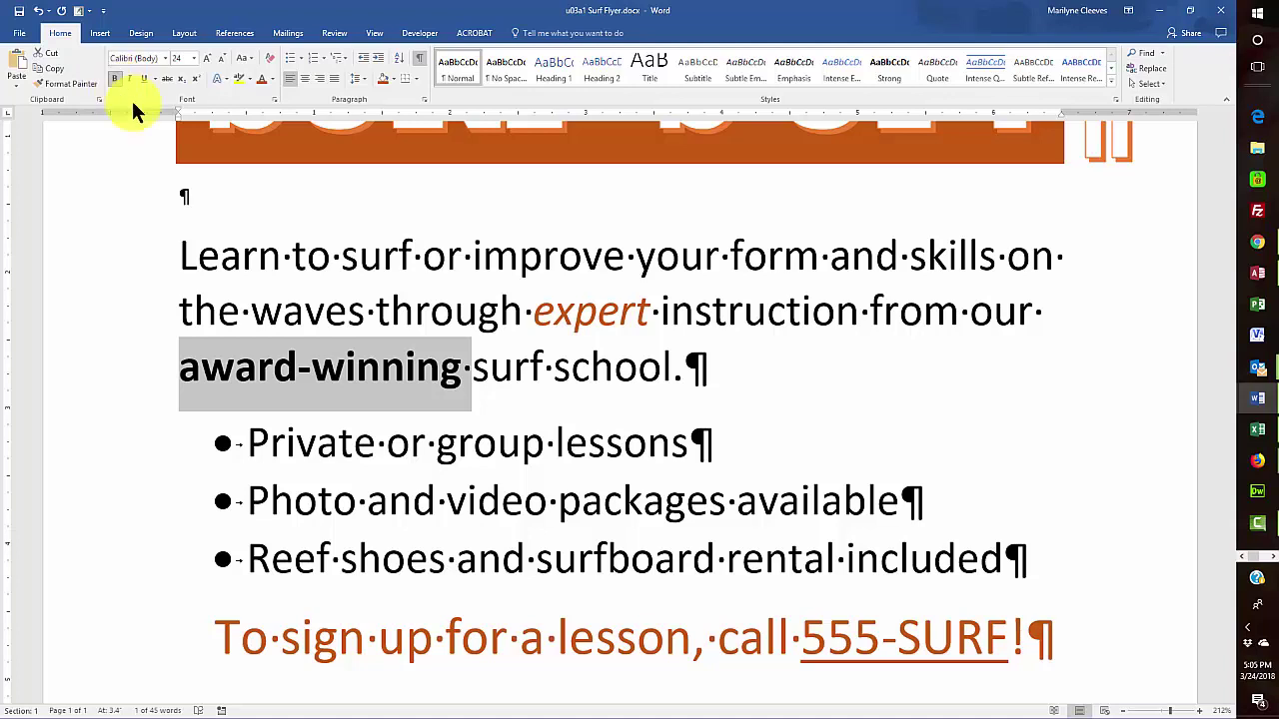
click(372, 33)
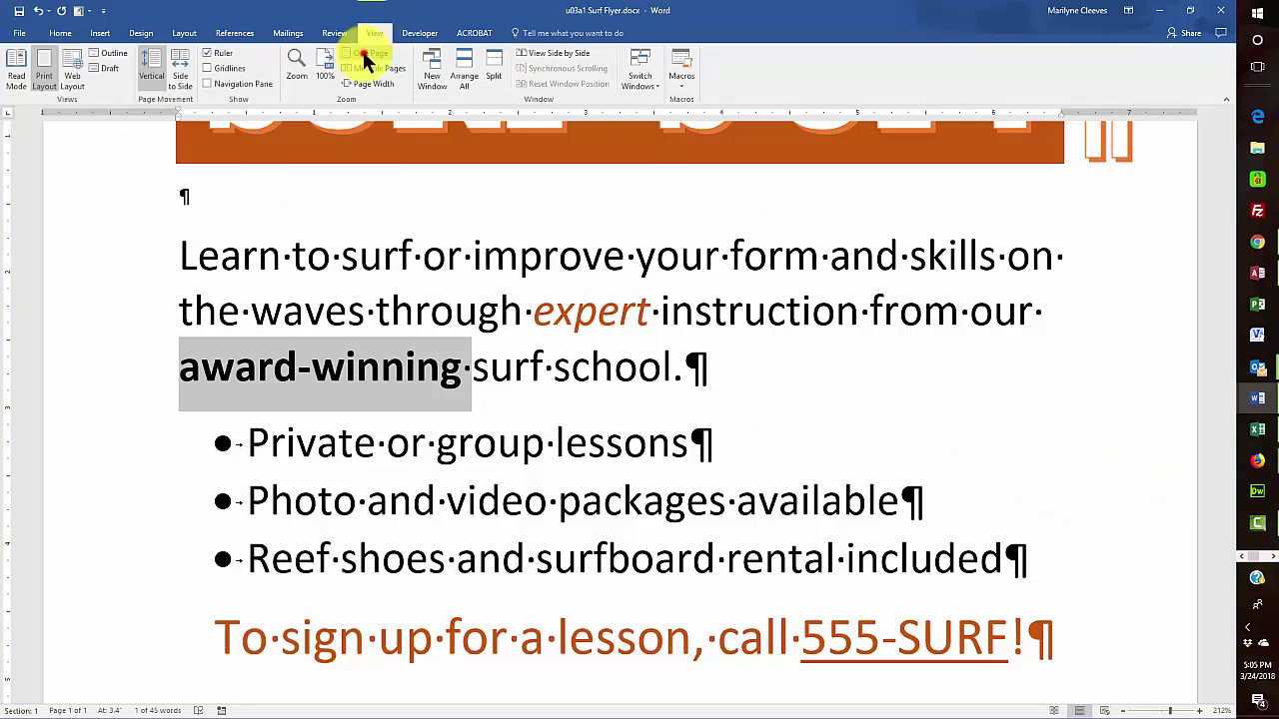
Step: Use One Page view to display the whole flyer with all formatting changes
click(370, 53)
click(672, 494)
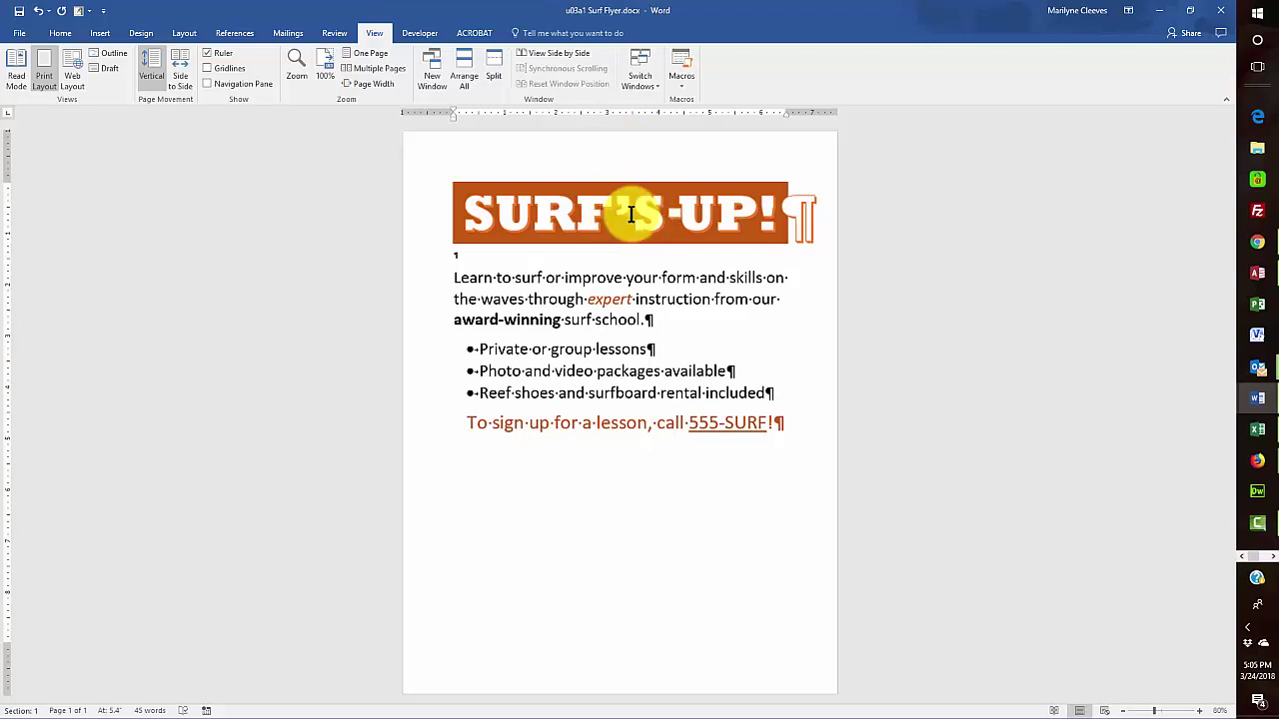
click(60, 33)
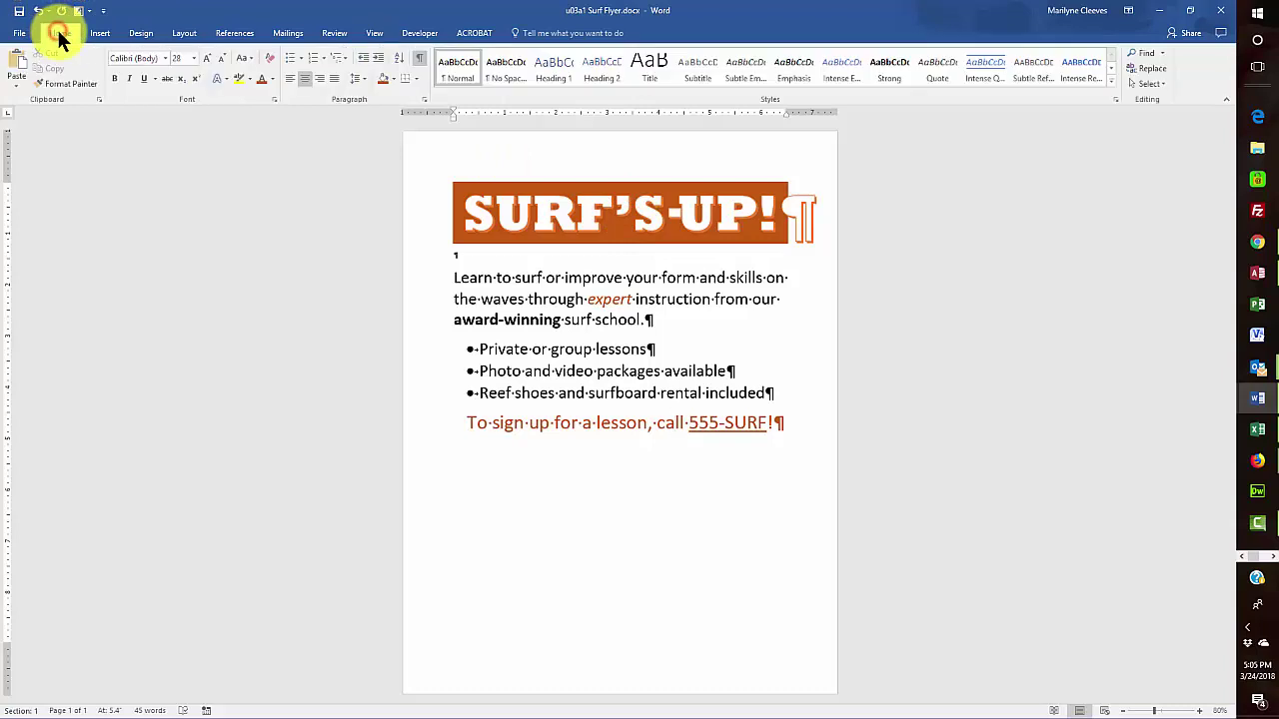
Step: Apply the Blue theme colour scheme so the orange accents turn teal
click(140, 33)
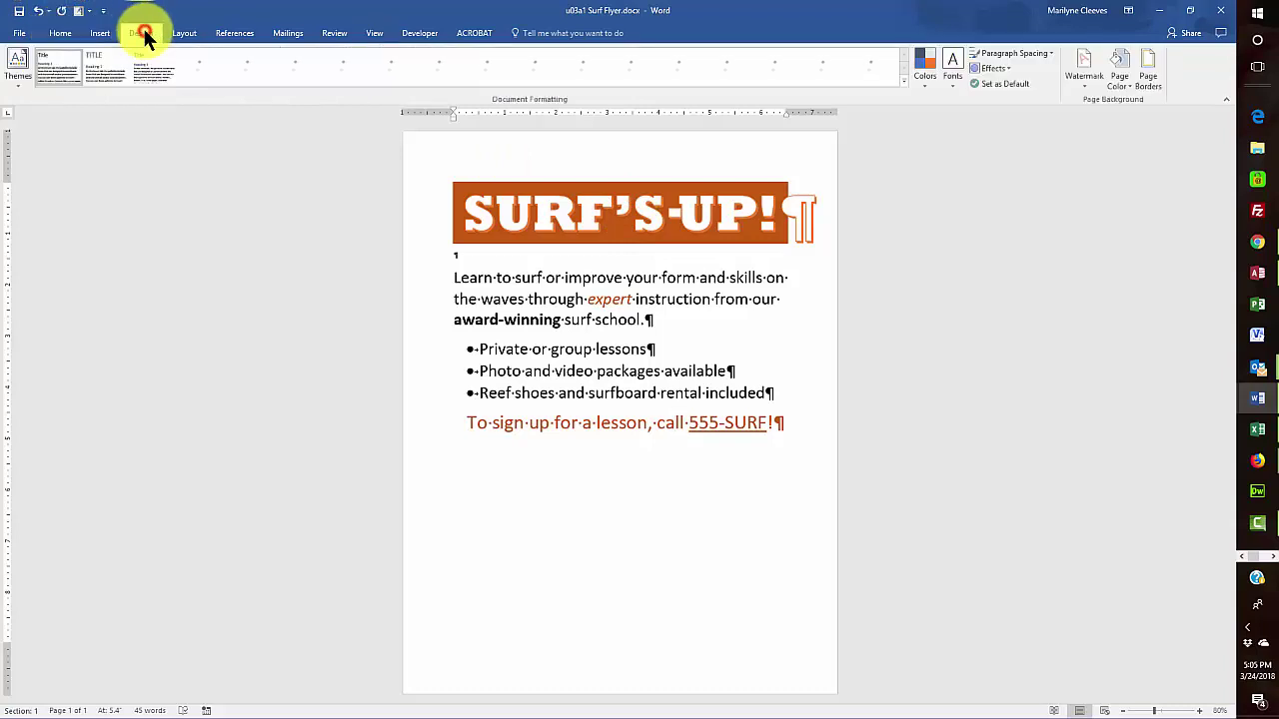
click(924, 75)
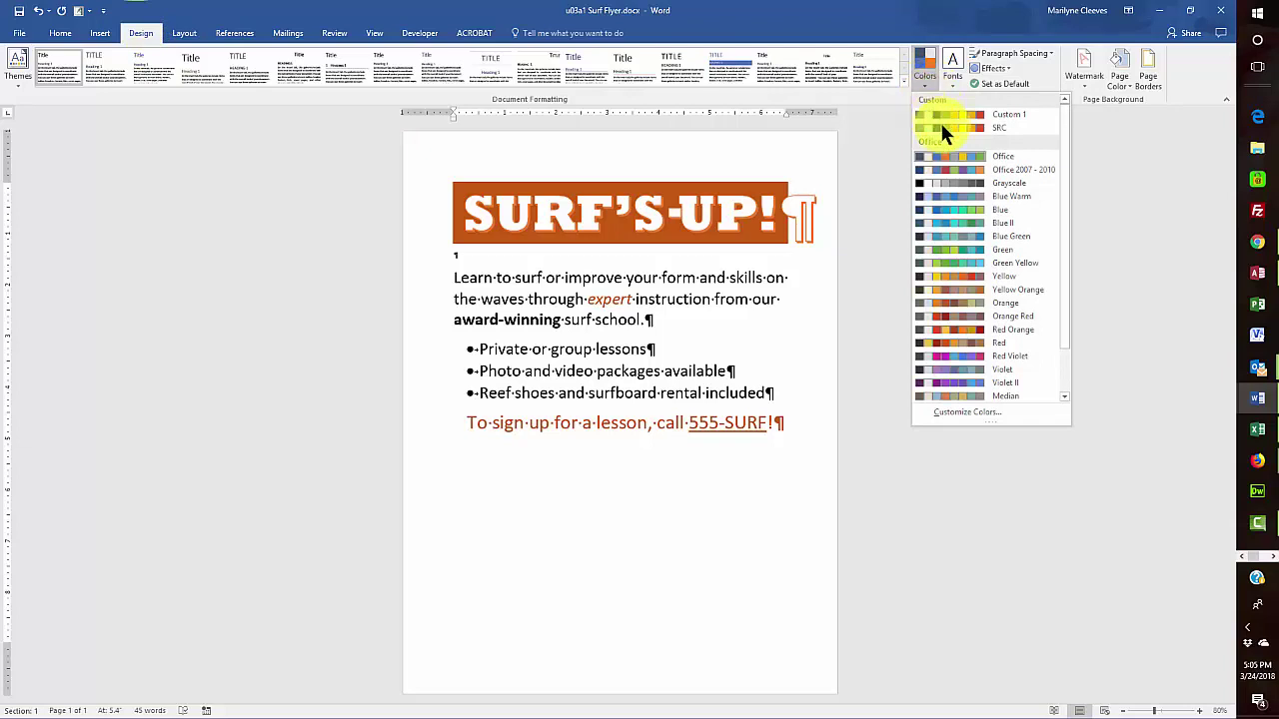
click(965, 211)
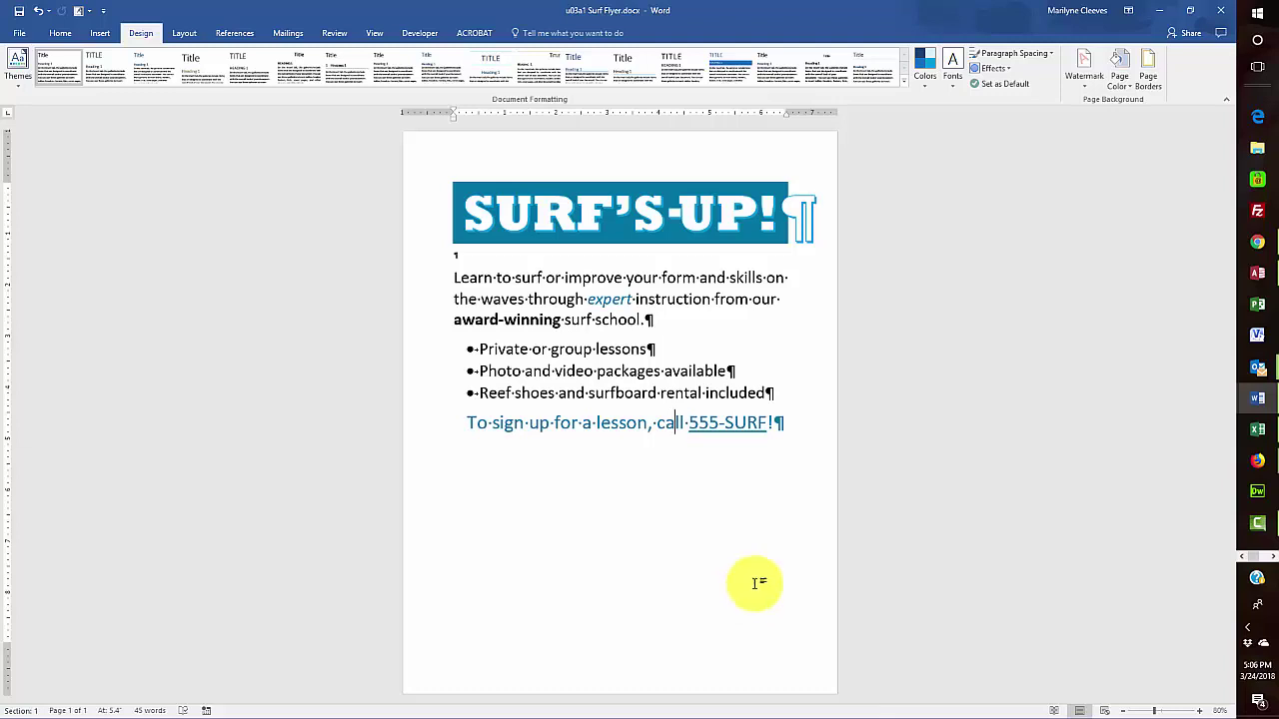
click(456, 258)
click(466, 259)
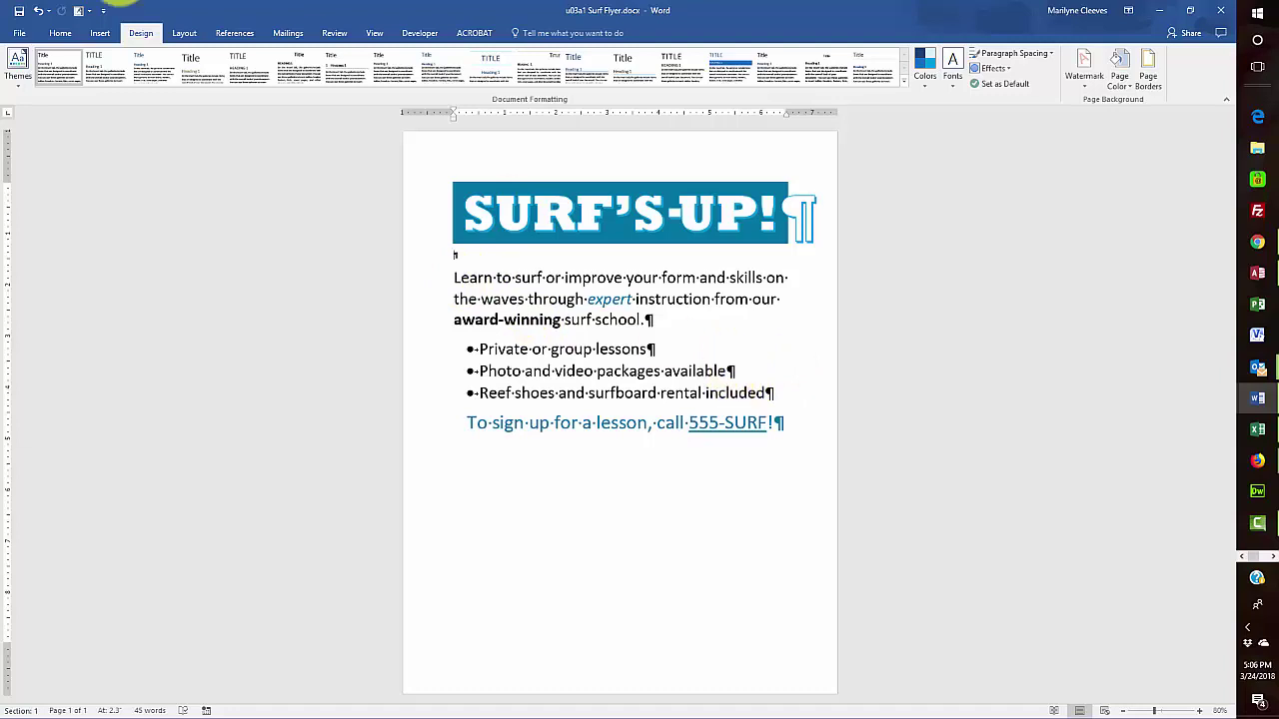
Step: Start inserting a picture and browse through Documents, School and Cuesta to Credit Courses
click(100, 33)
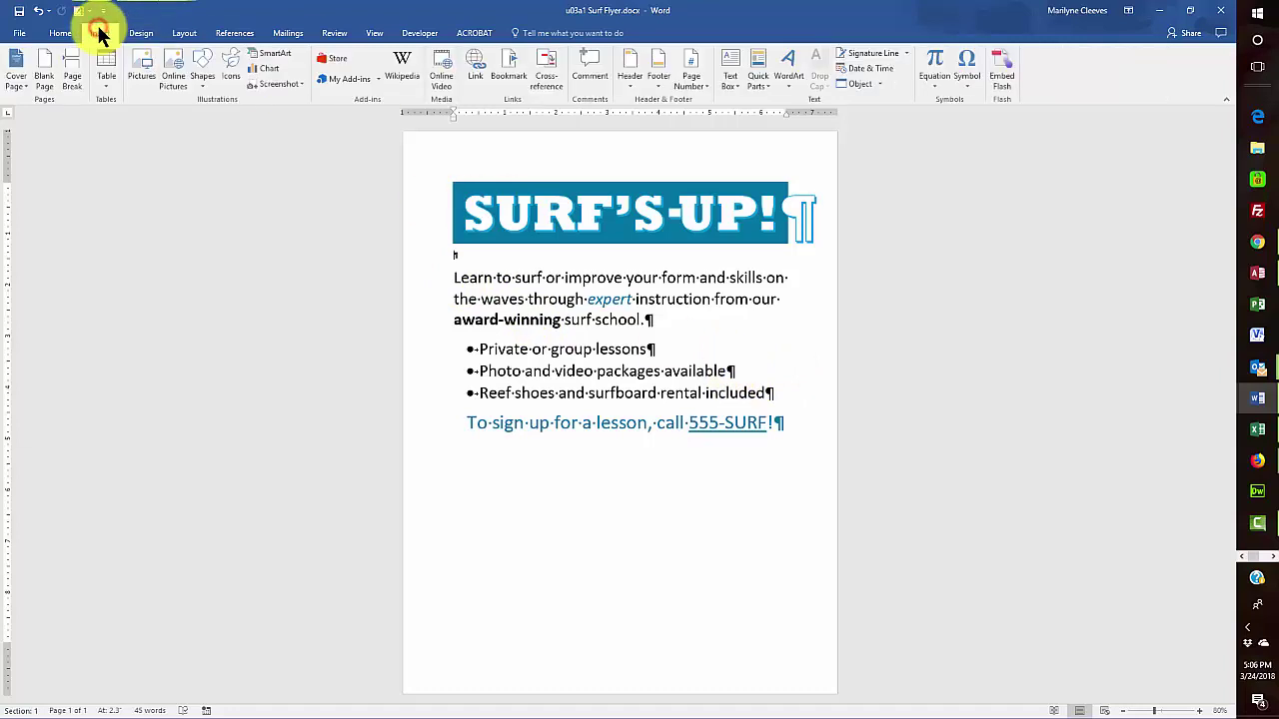
click(138, 75)
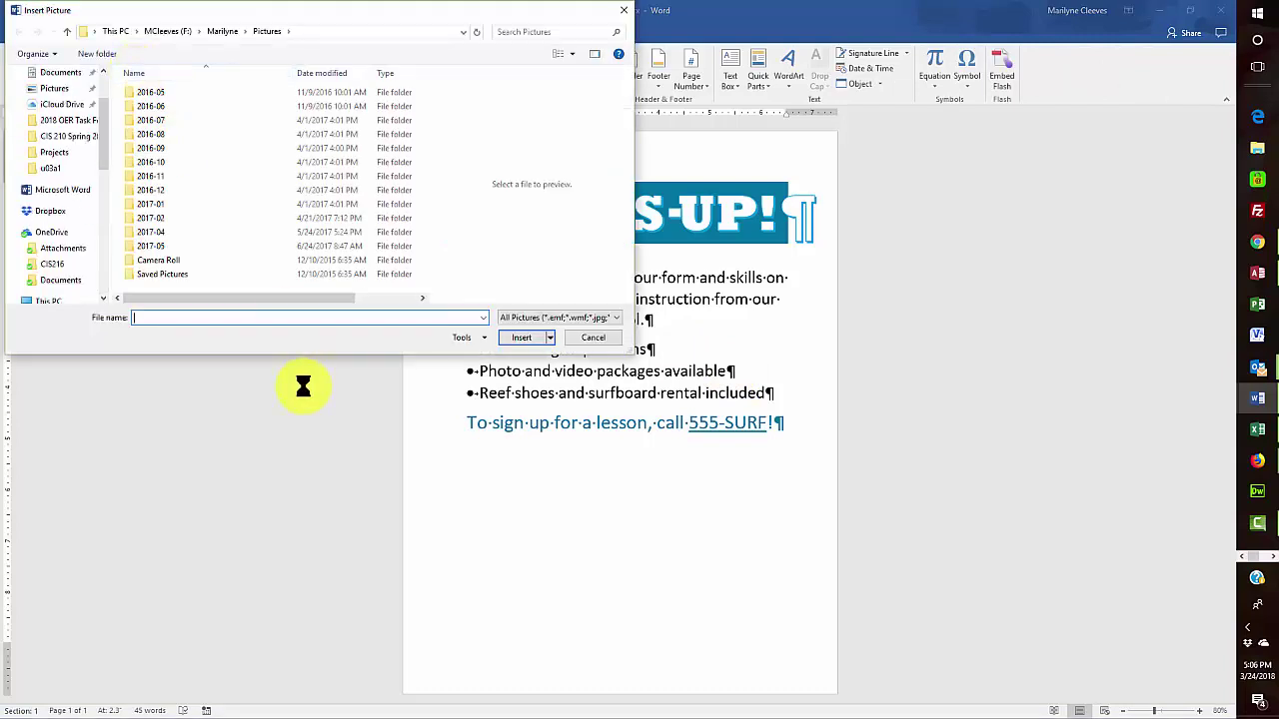
drag(105, 146, 105, 211)
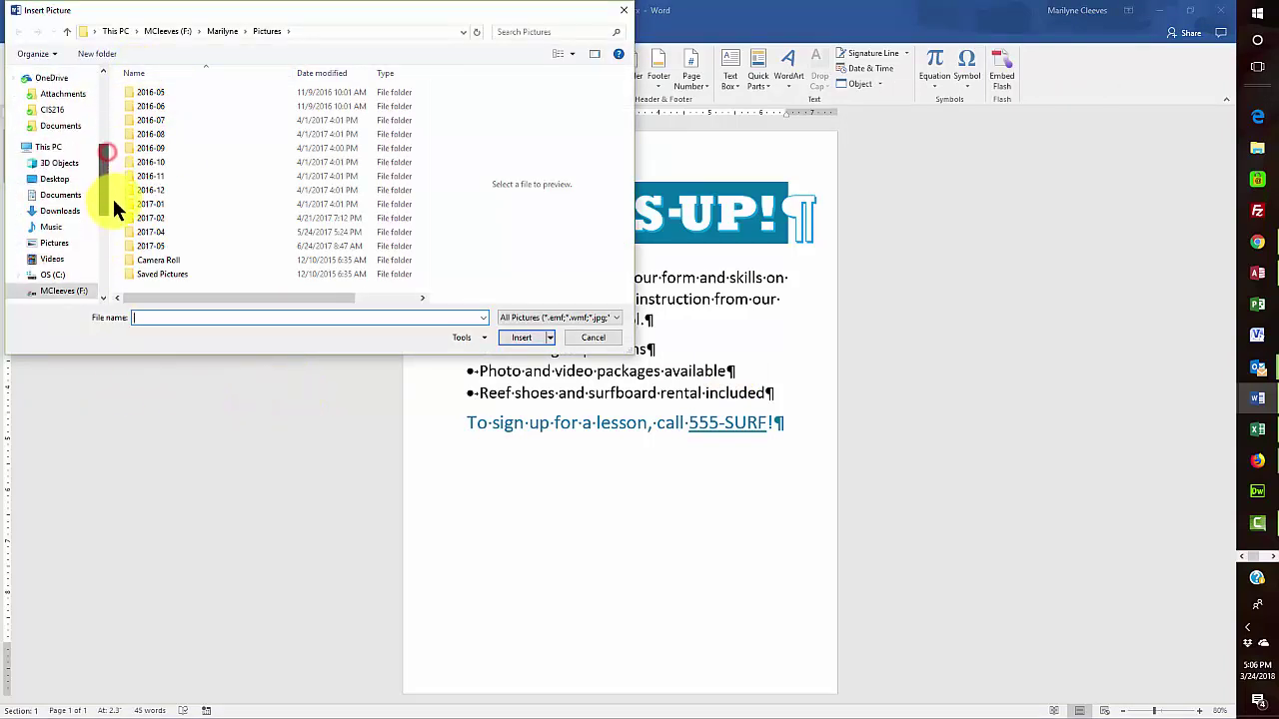
click(64, 238)
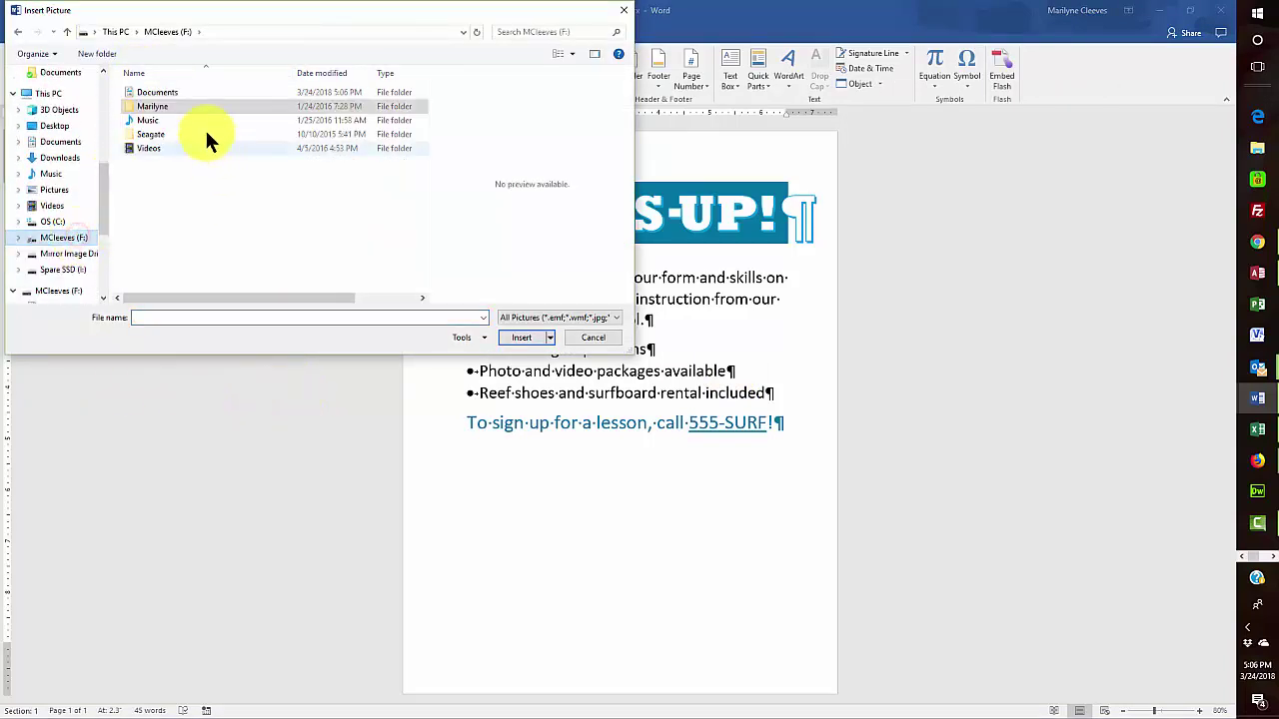
double_click(155, 92)
scroll(231, 203, down, 3)
scroll(233, 225, down, 3)
scroll(220, 235, down, 2)
double_click(148, 243)
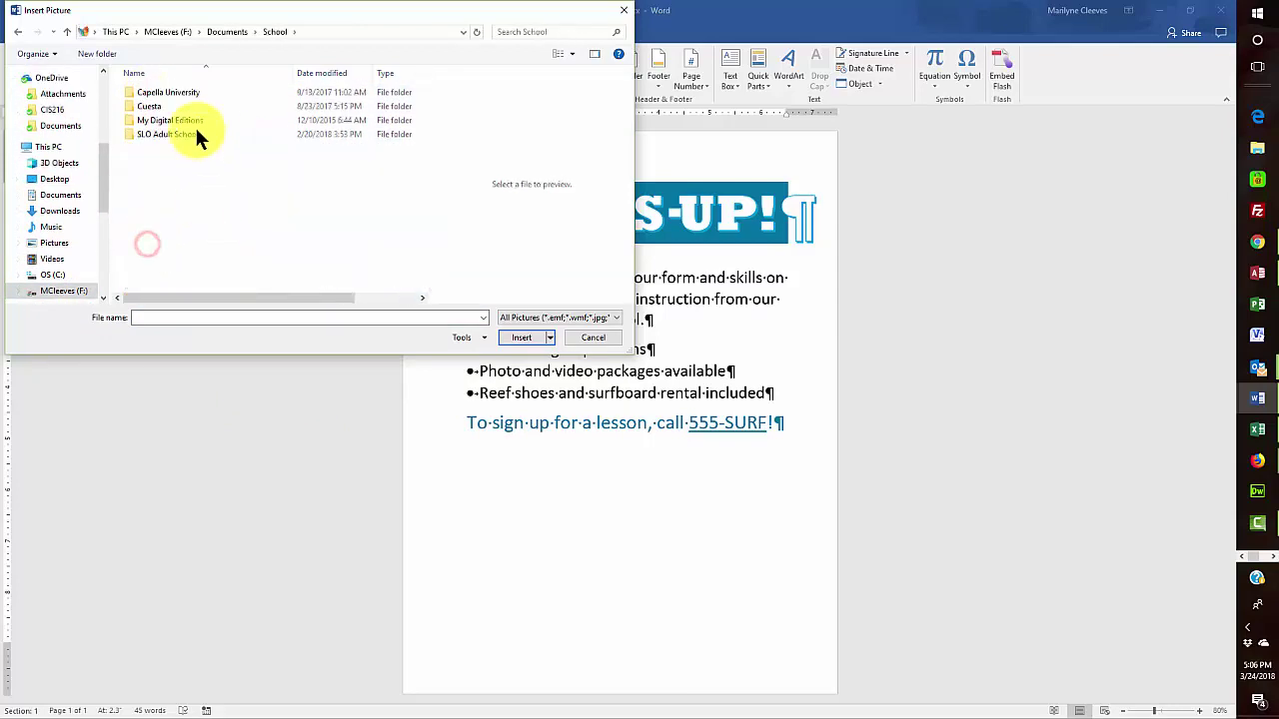
double_click(152, 96)
double_click(155, 105)
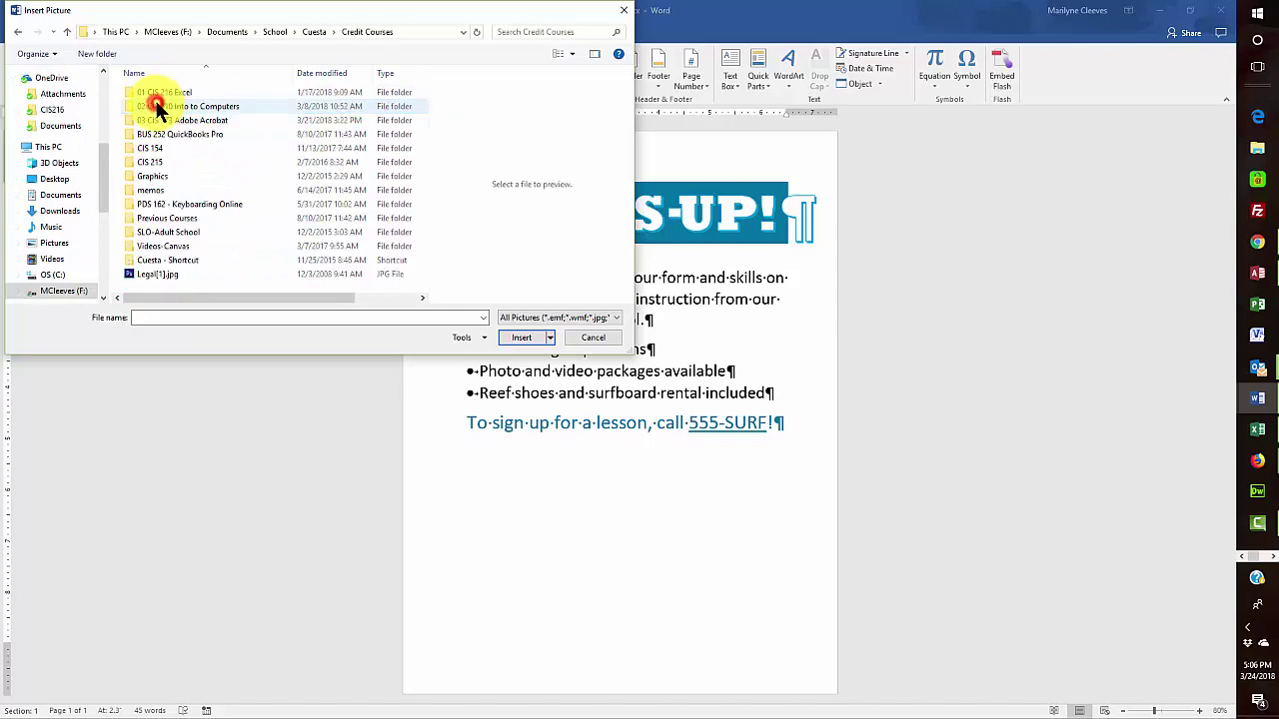
Step: Browse to the u03a1 WD Student Files folder and insert Surfing.jpg
double_click(206, 106)
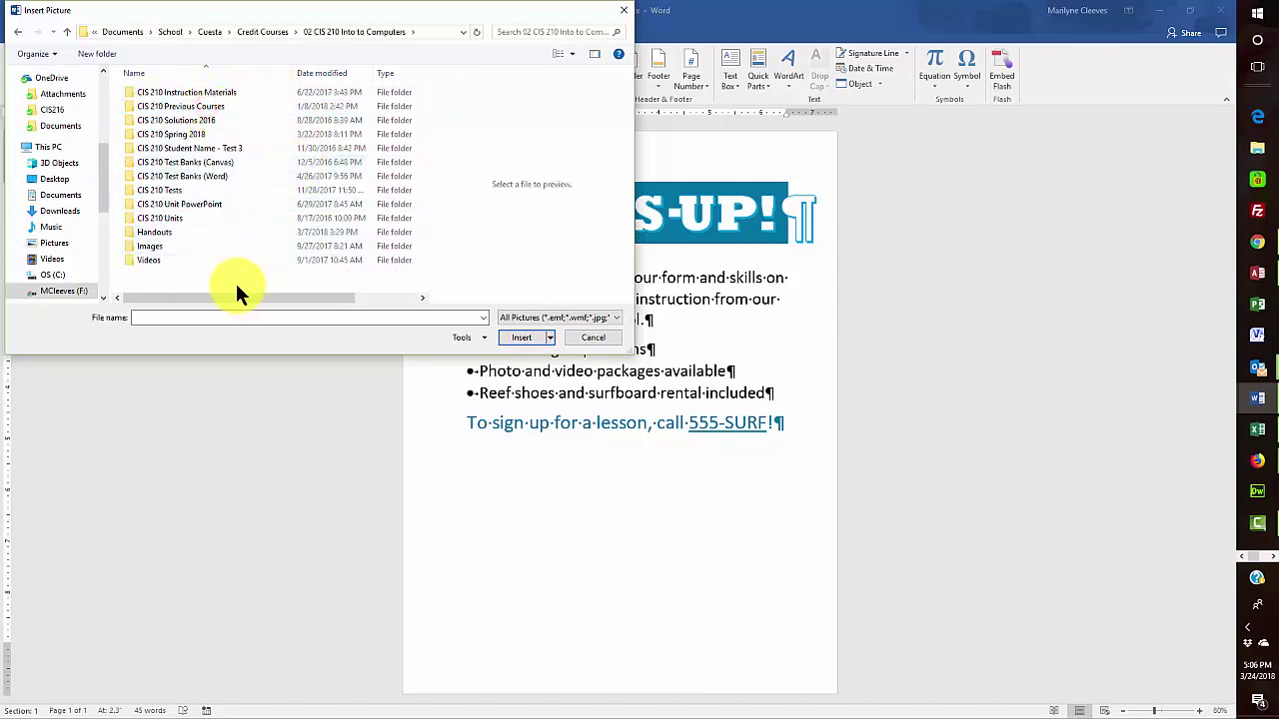
click(172, 218)
double_click(172, 217)
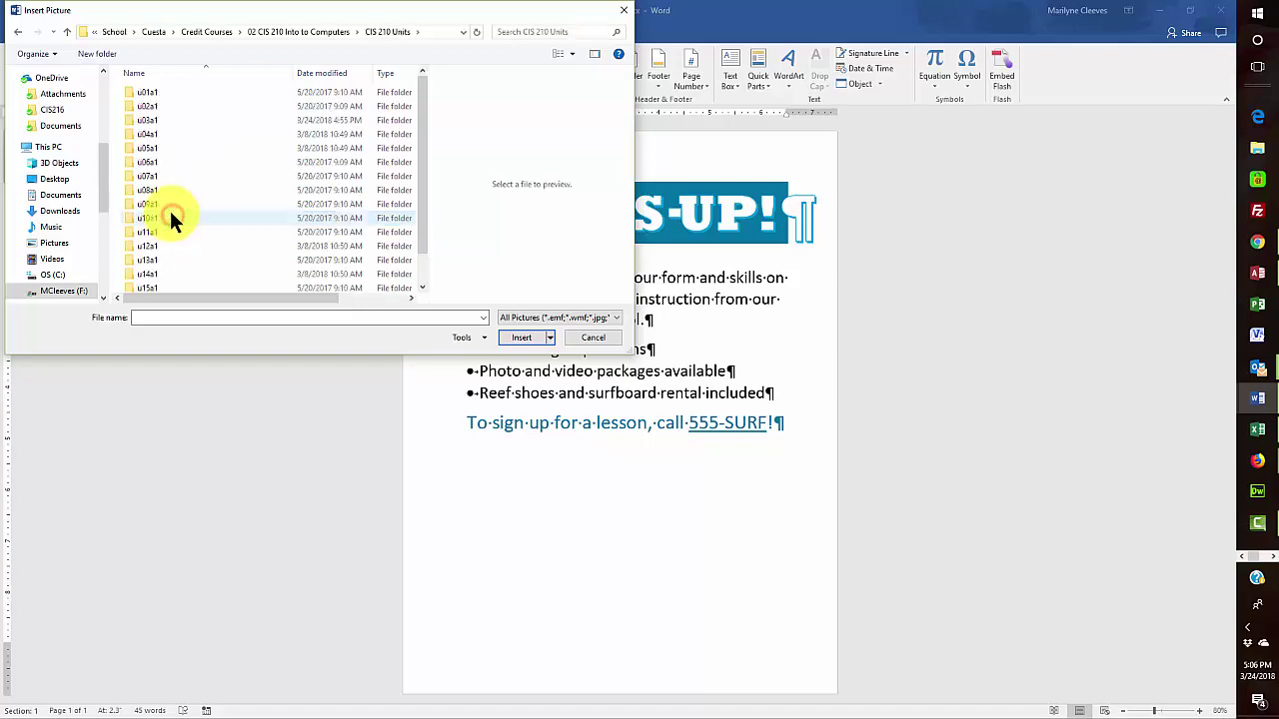
double_click(145, 119)
double_click(164, 91)
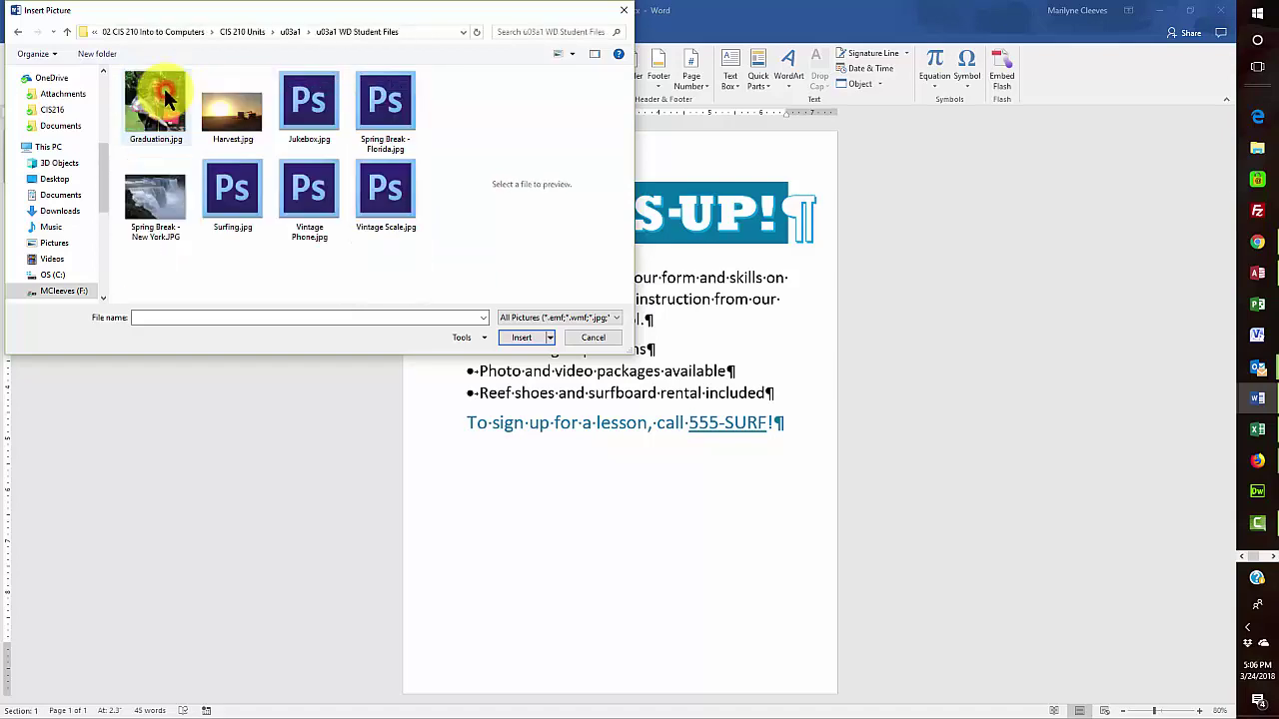
click(231, 194)
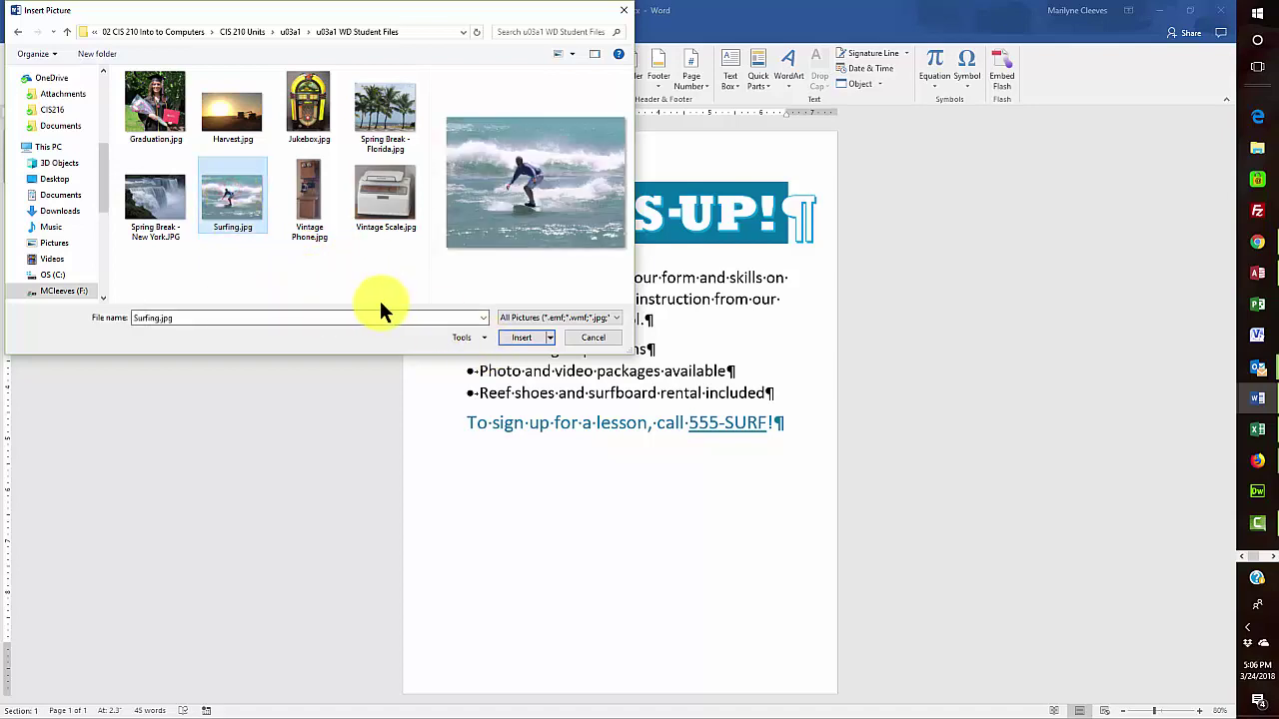
click(521, 338)
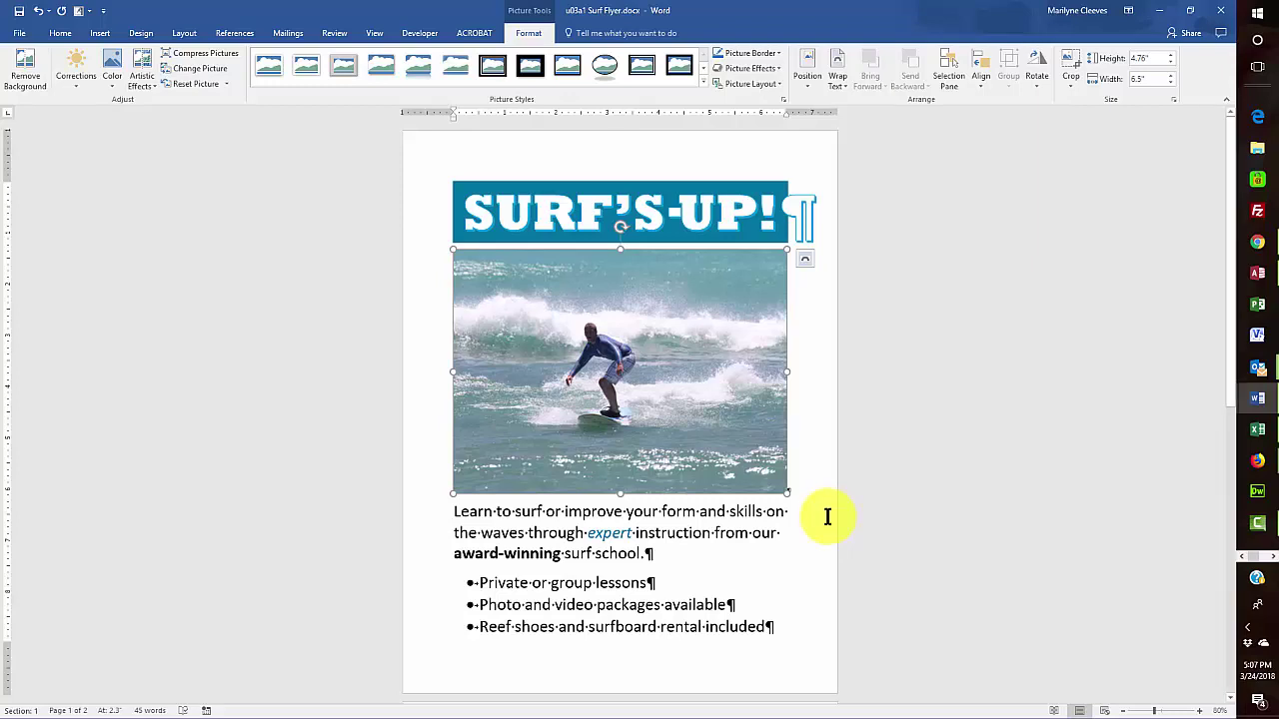
mouse_move(1229, 399)
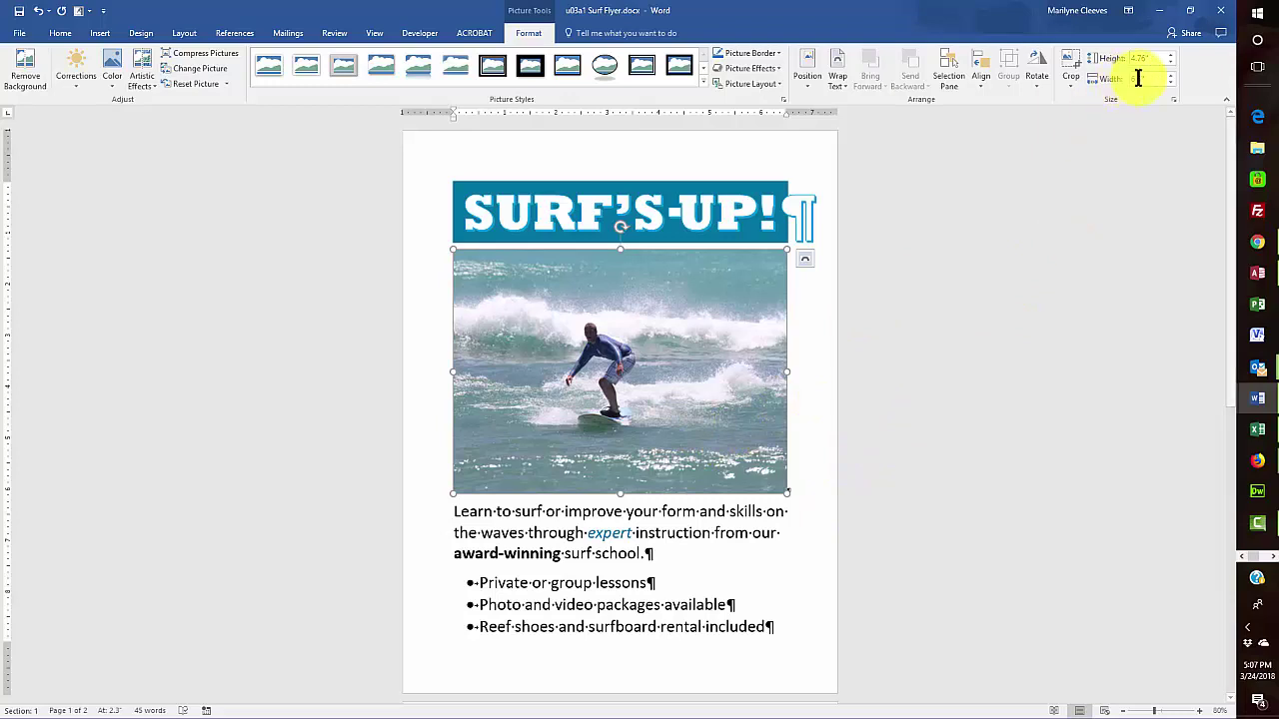
Step: Set the surfing photo's height to 3.7", making its width 5.06"
click(1142, 58)
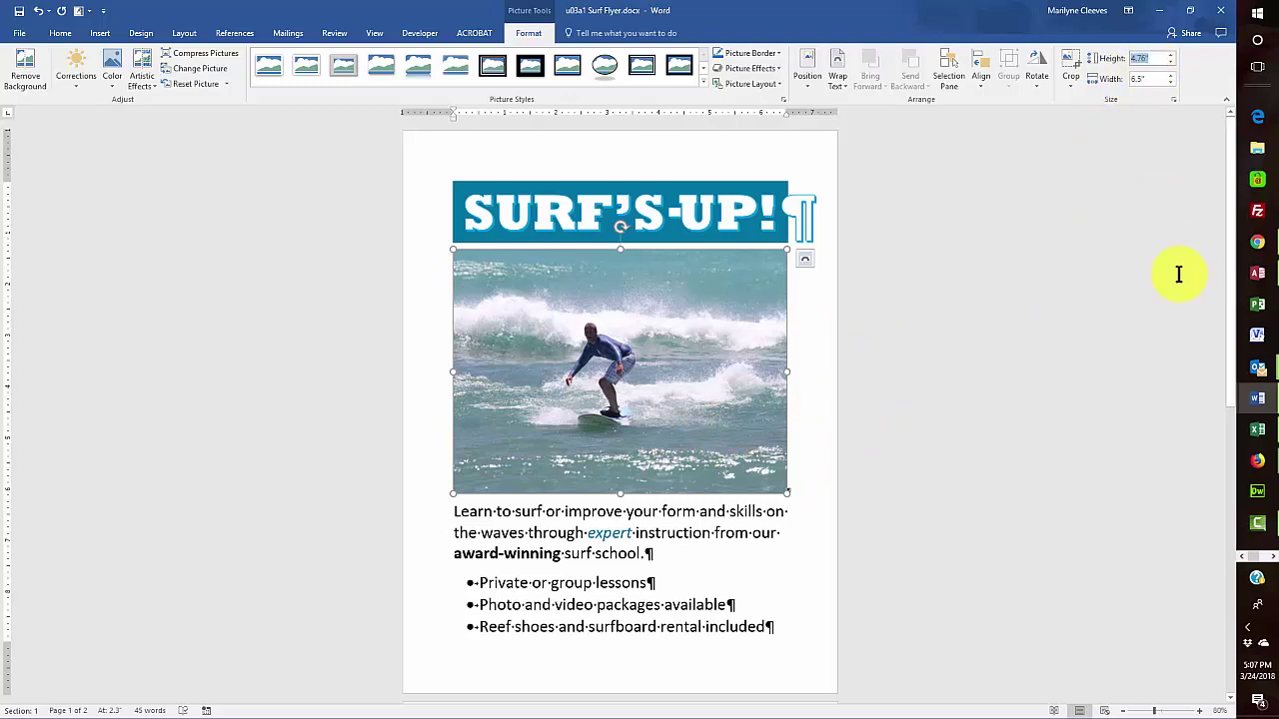
text(3.7)
click(1147, 79)
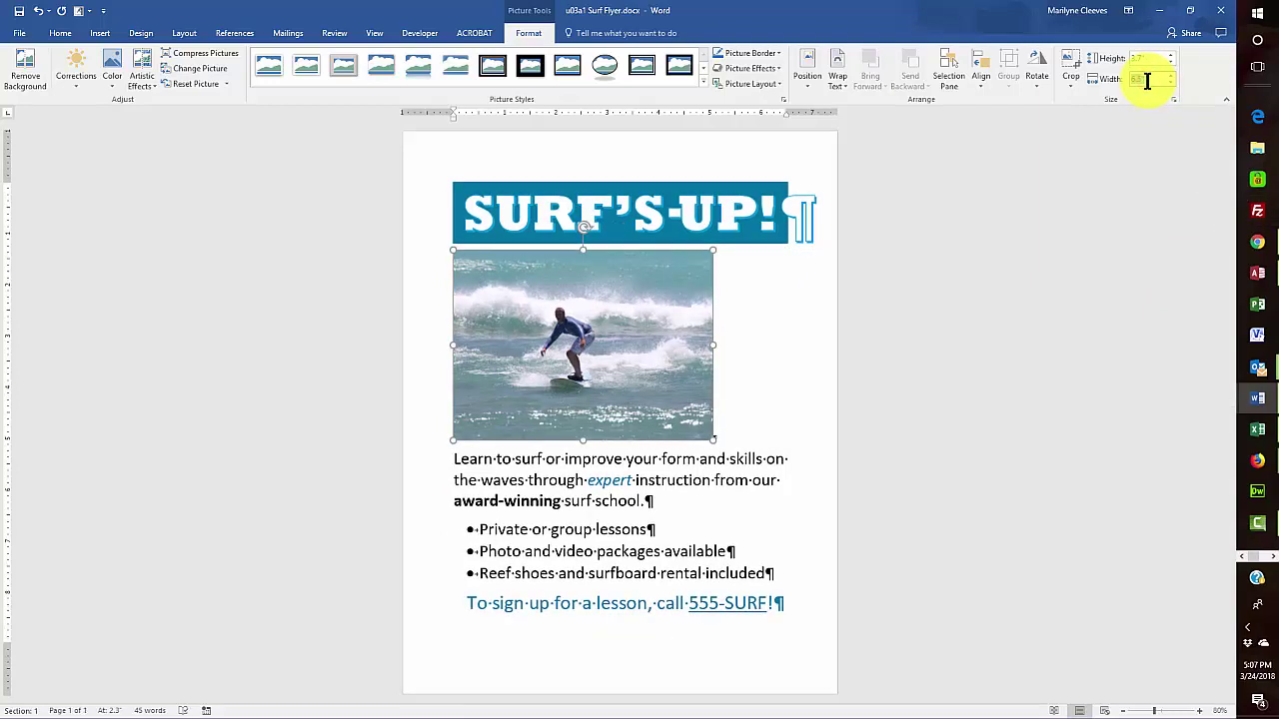
text(5)
click(750, 344)
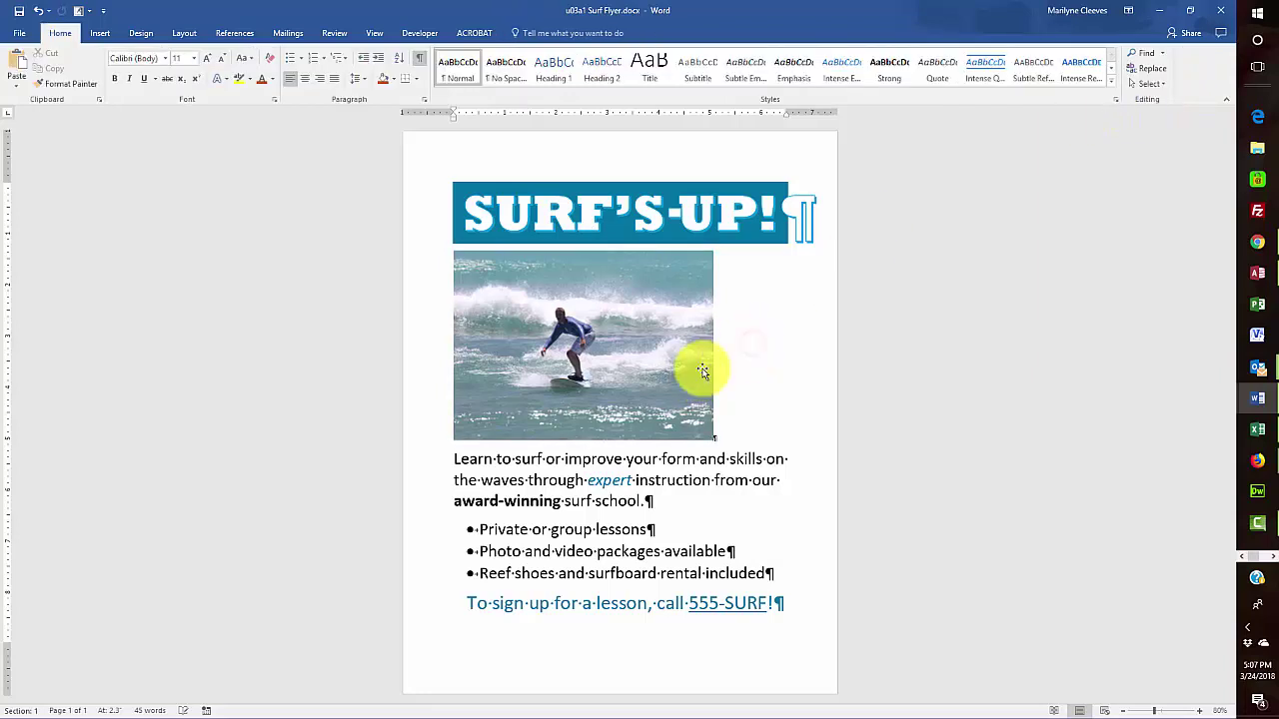
click(669, 361)
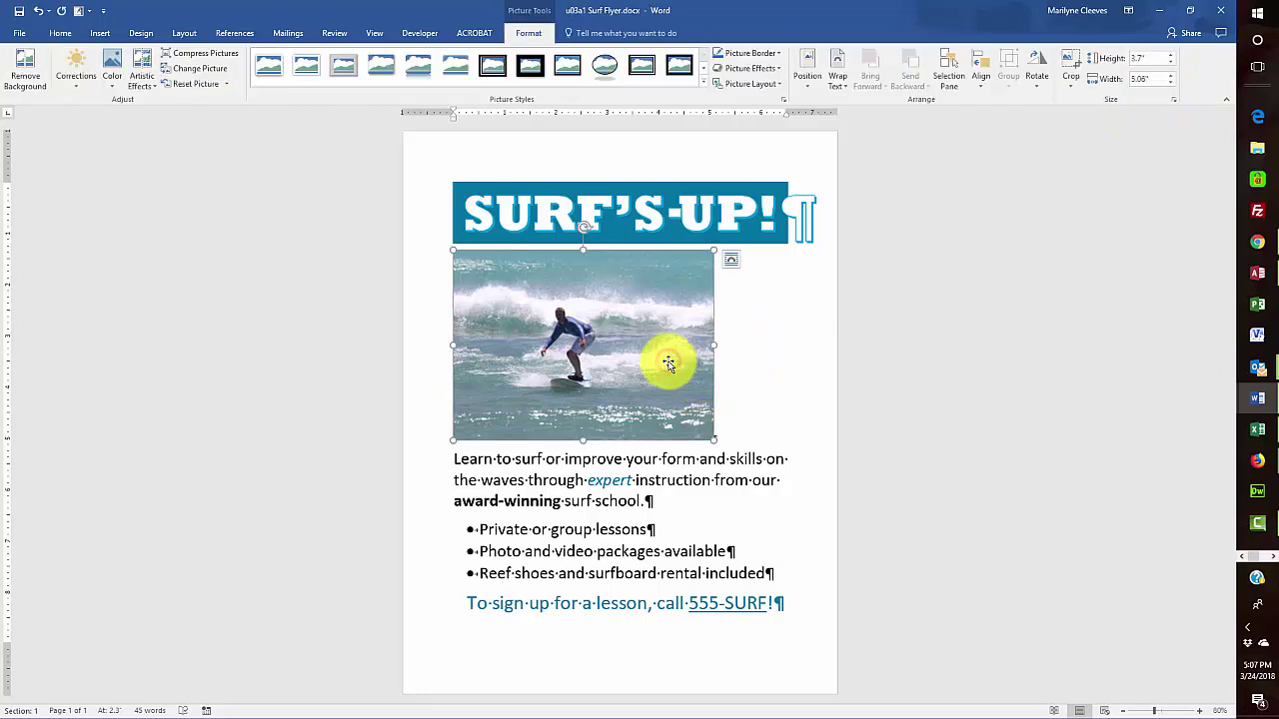
click(1173, 100)
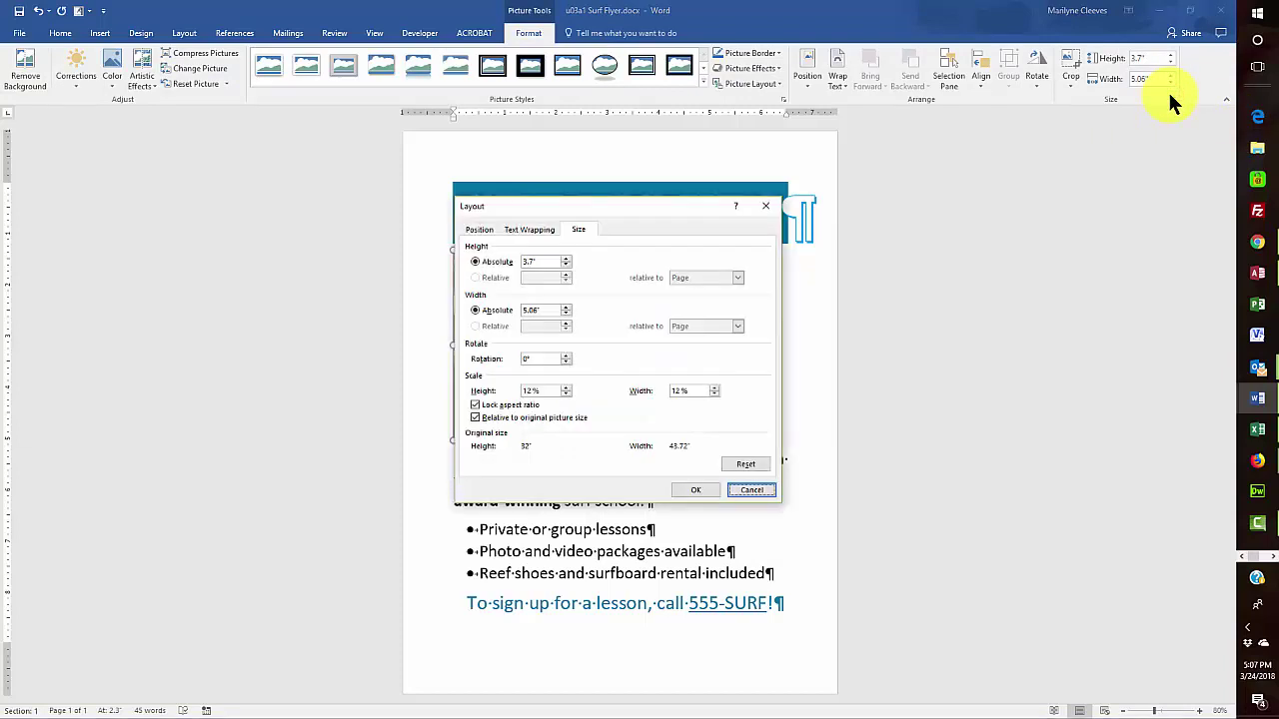
click(475, 405)
click(476, 405)
click(689, 489)
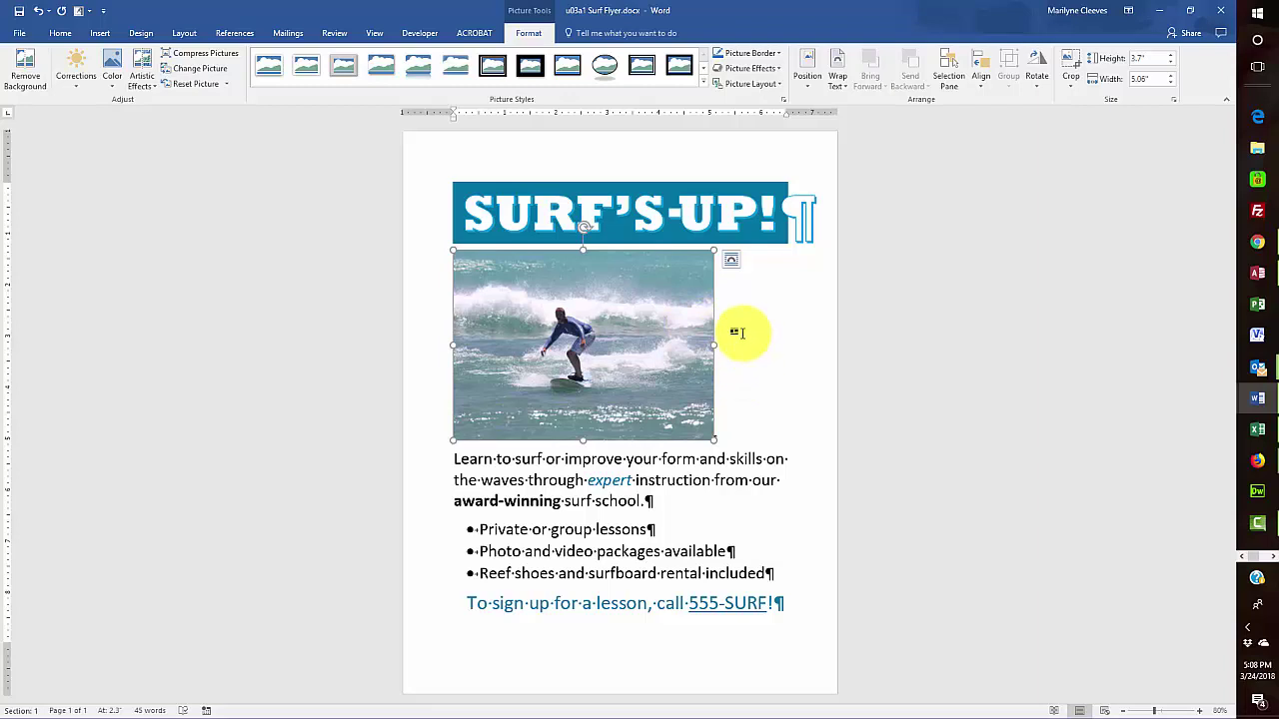
Step: Center the selected surfing photo with the Home tab's Center alignment
click(60, 33)
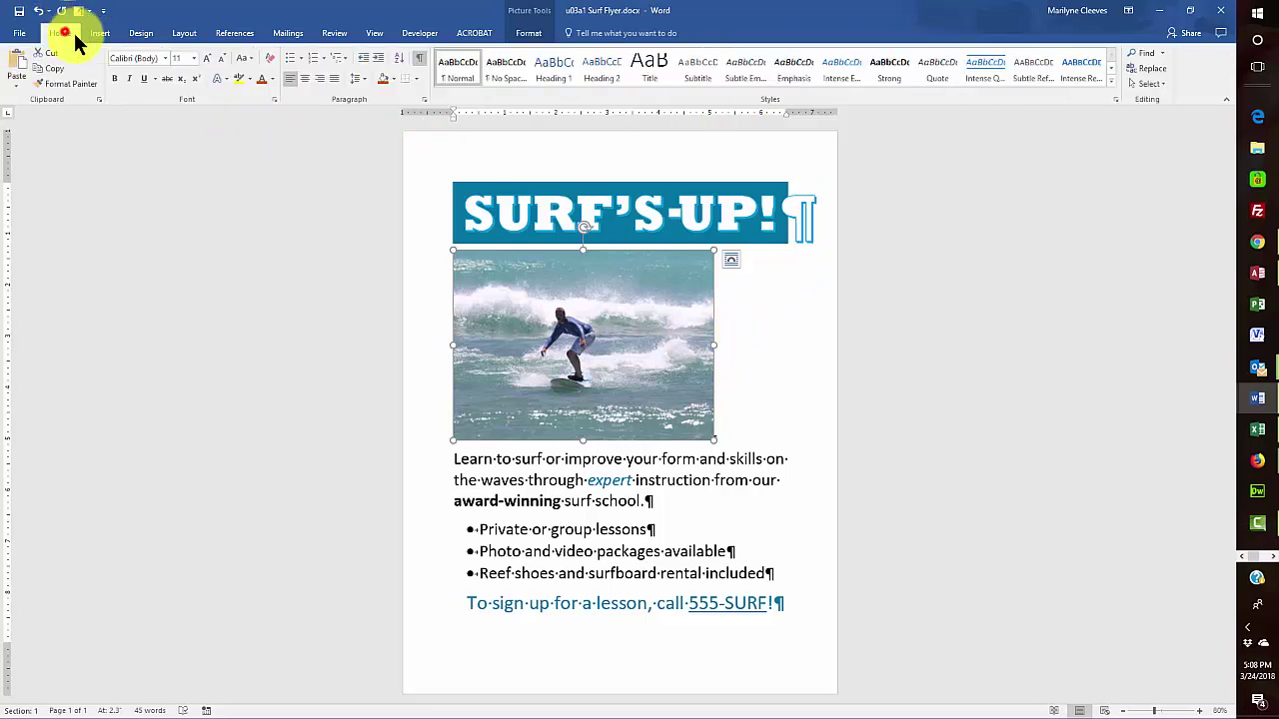
click(305, 79)
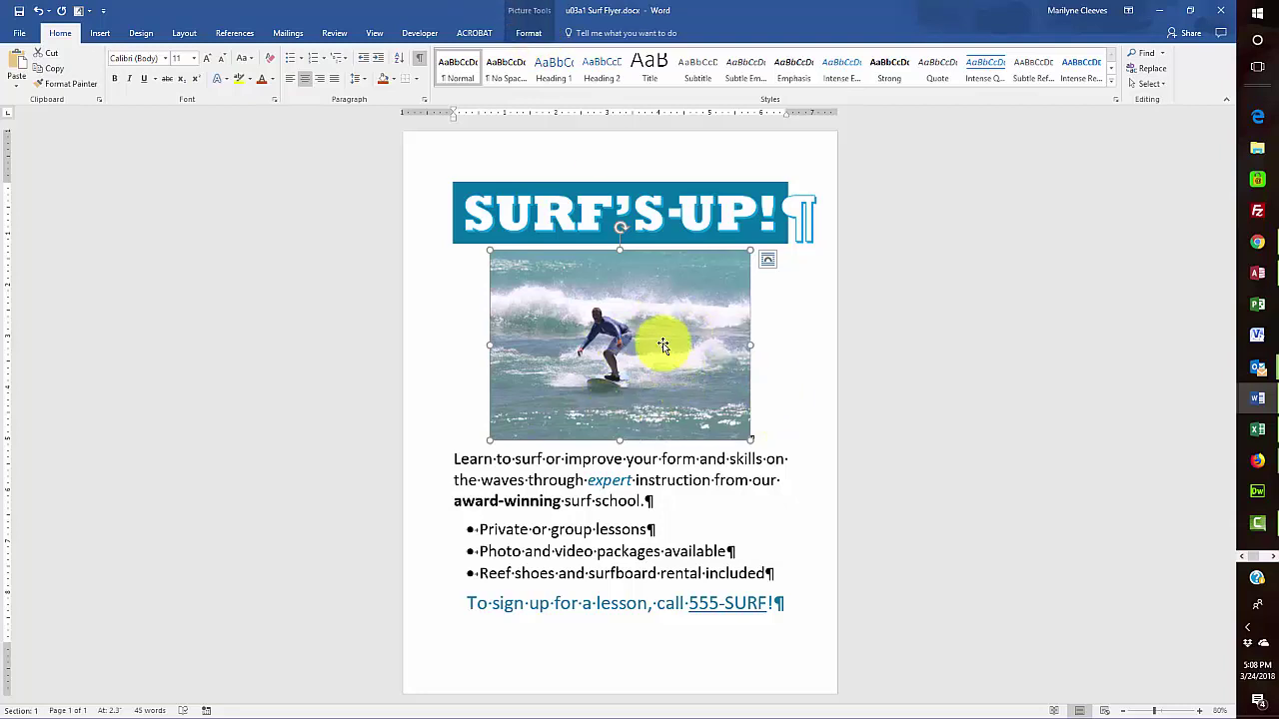
click(533, 34)
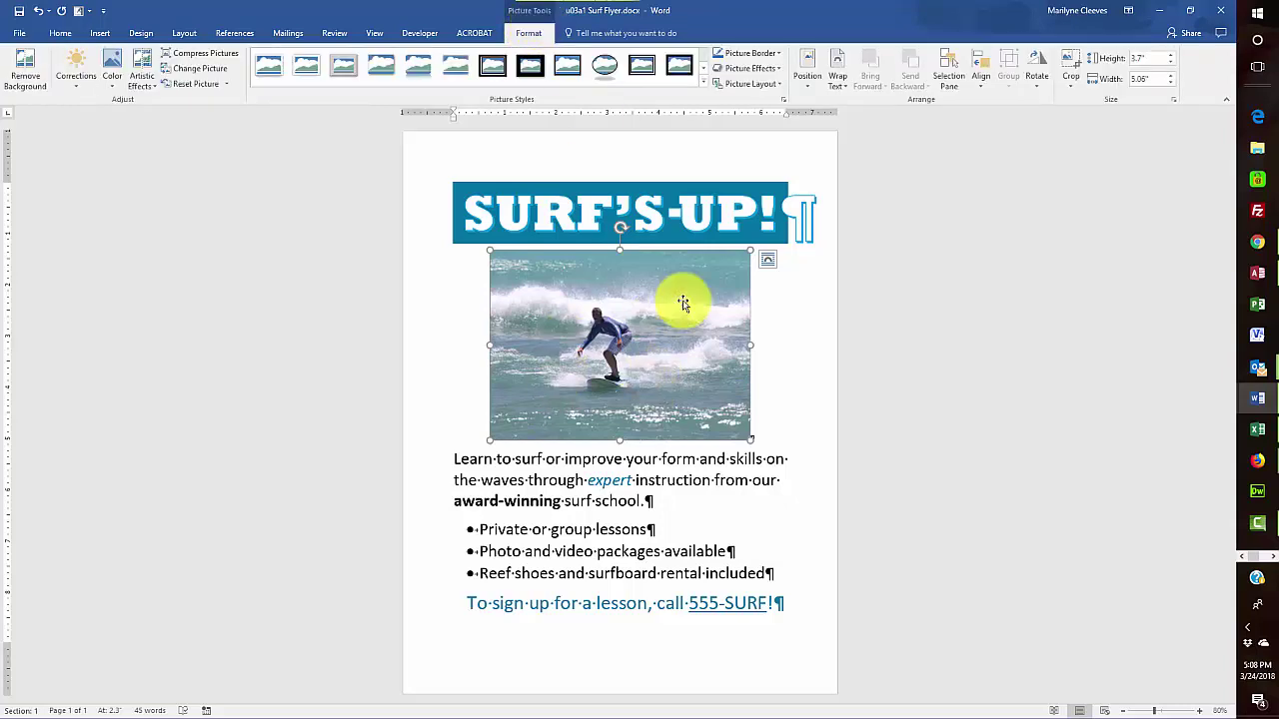
Step: Apply the Soft Edge Oval picture style to the surfing photo
click(703, 84)
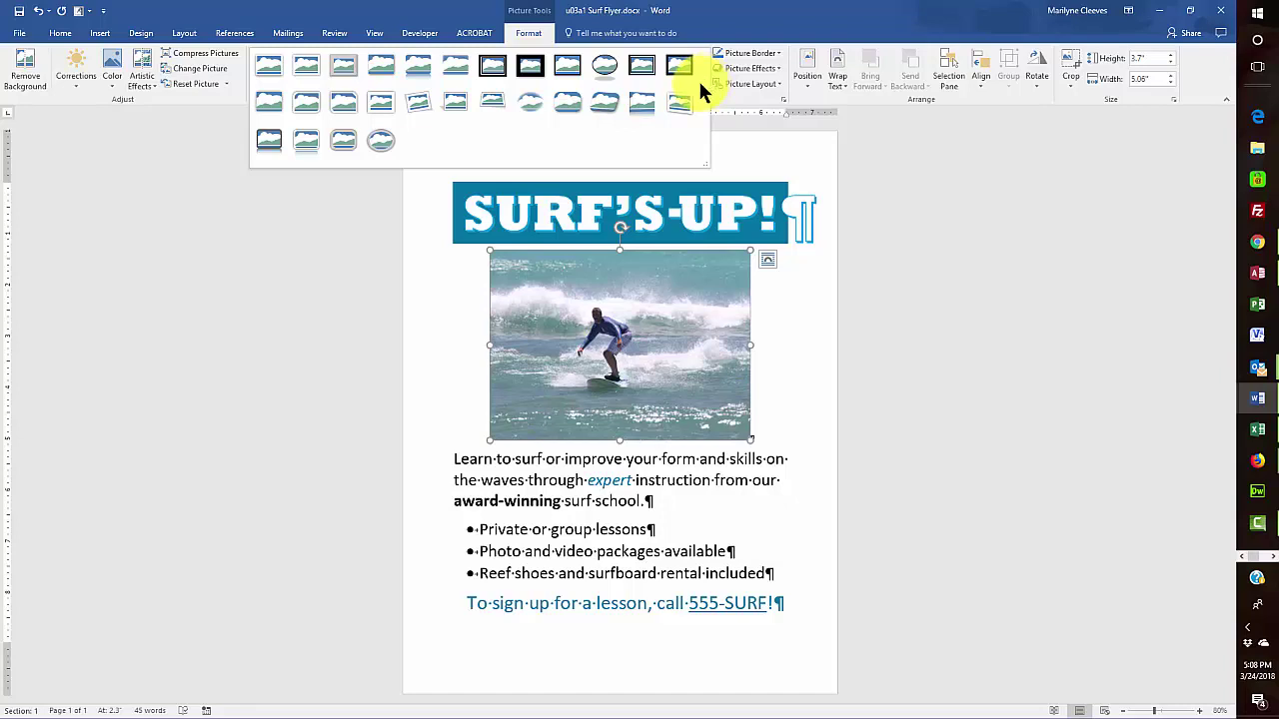
click(529, 105)
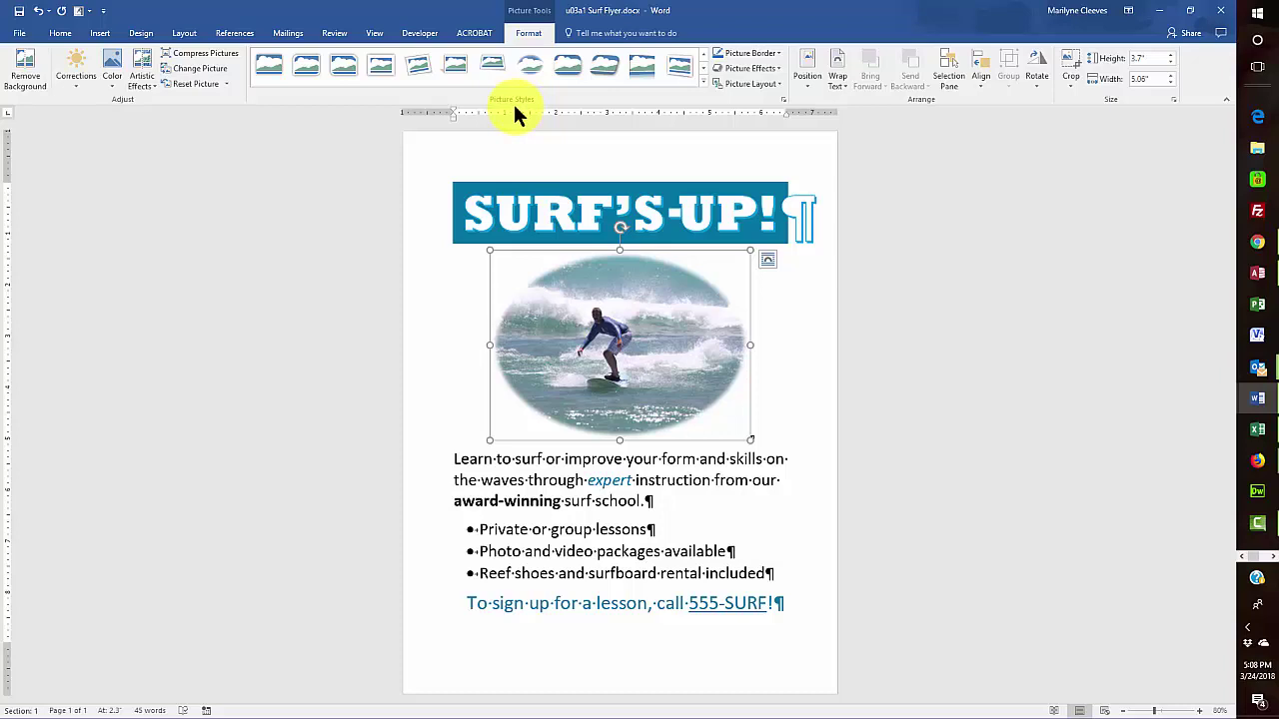
Step: Give the oval surfing photo a Lime 5 pt glow
click(780, 70)
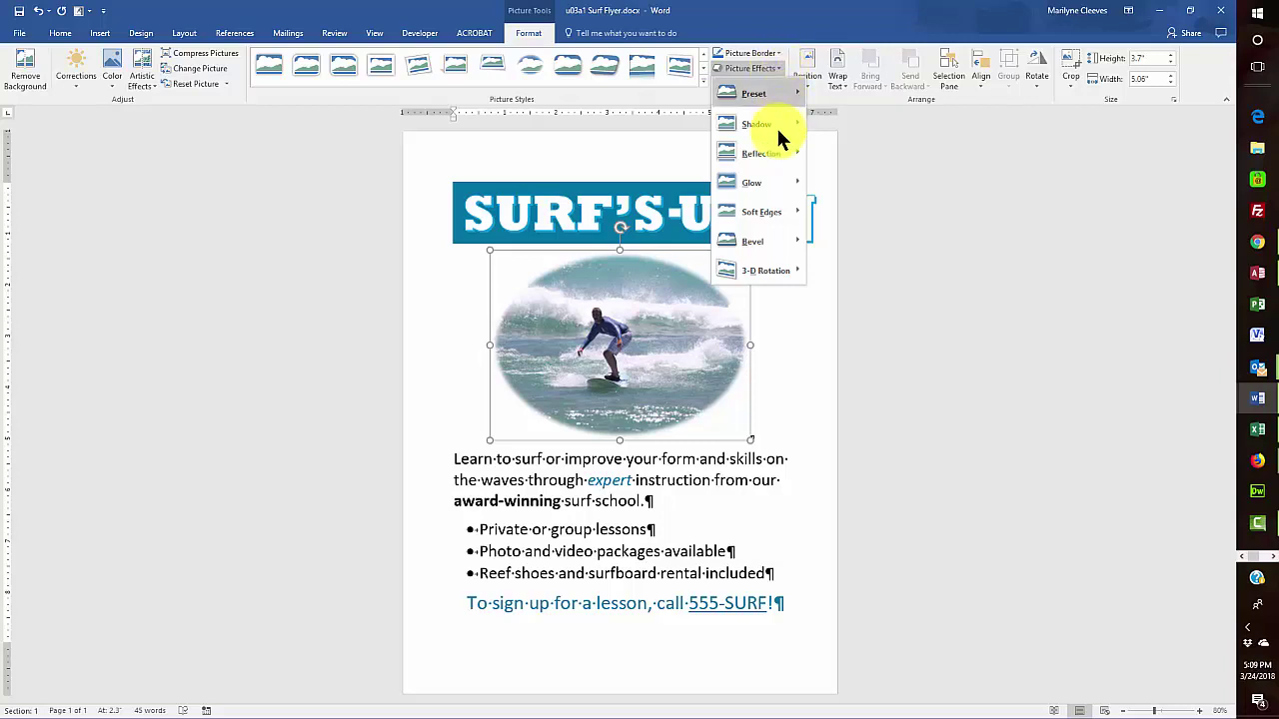
mouse_move(757, 183)
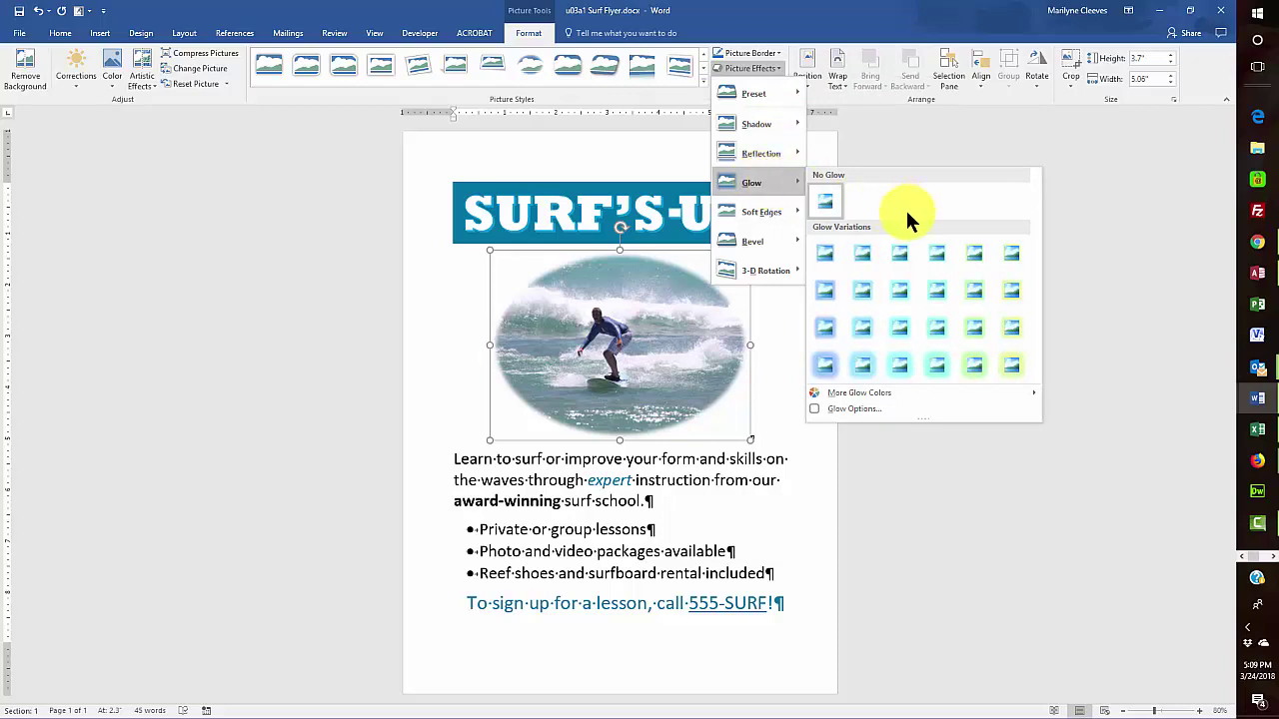
click(1011, 256)
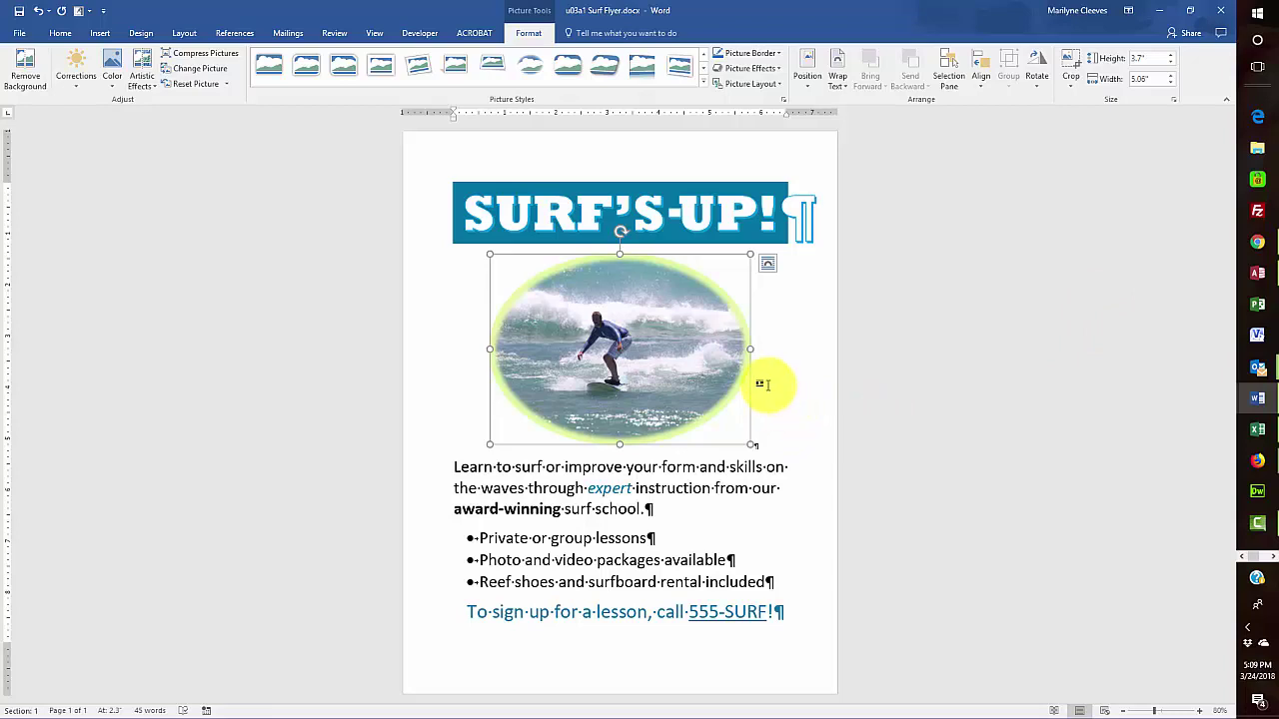
Step: Apply a bevel preset from Picture Effects to the glowing oval photo
click(747, 68)
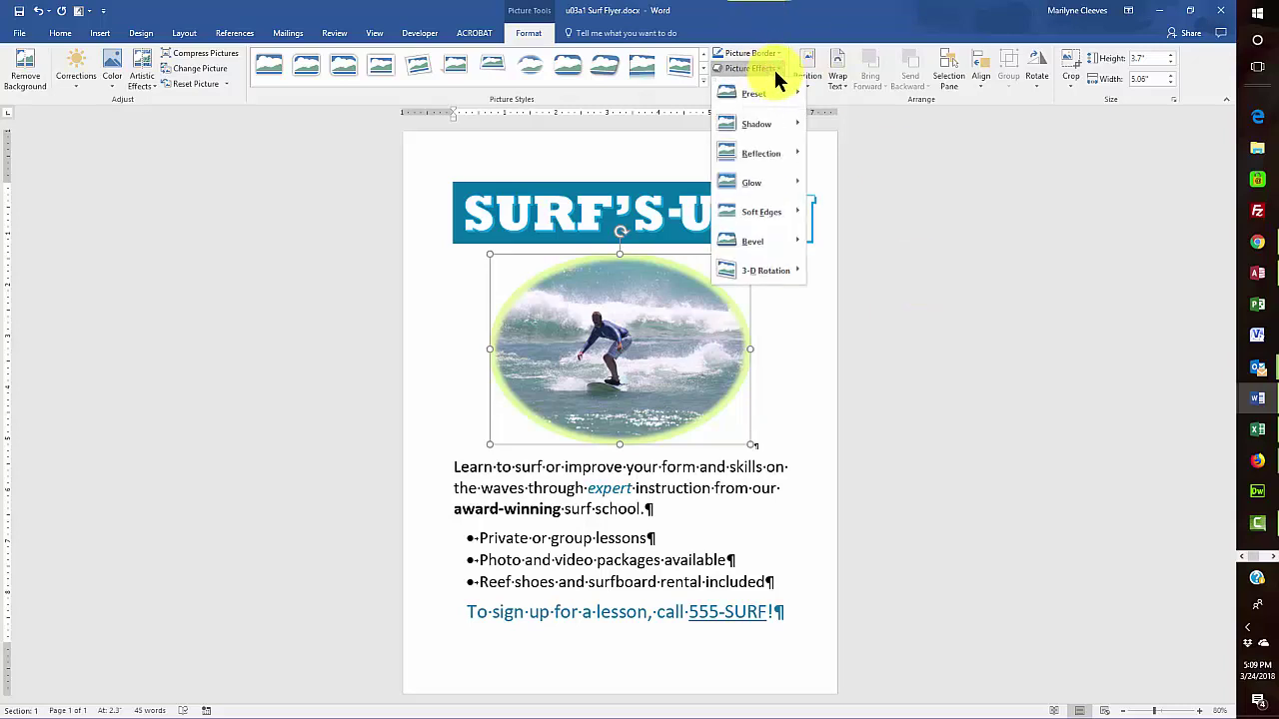
mouse_move(753, 240)
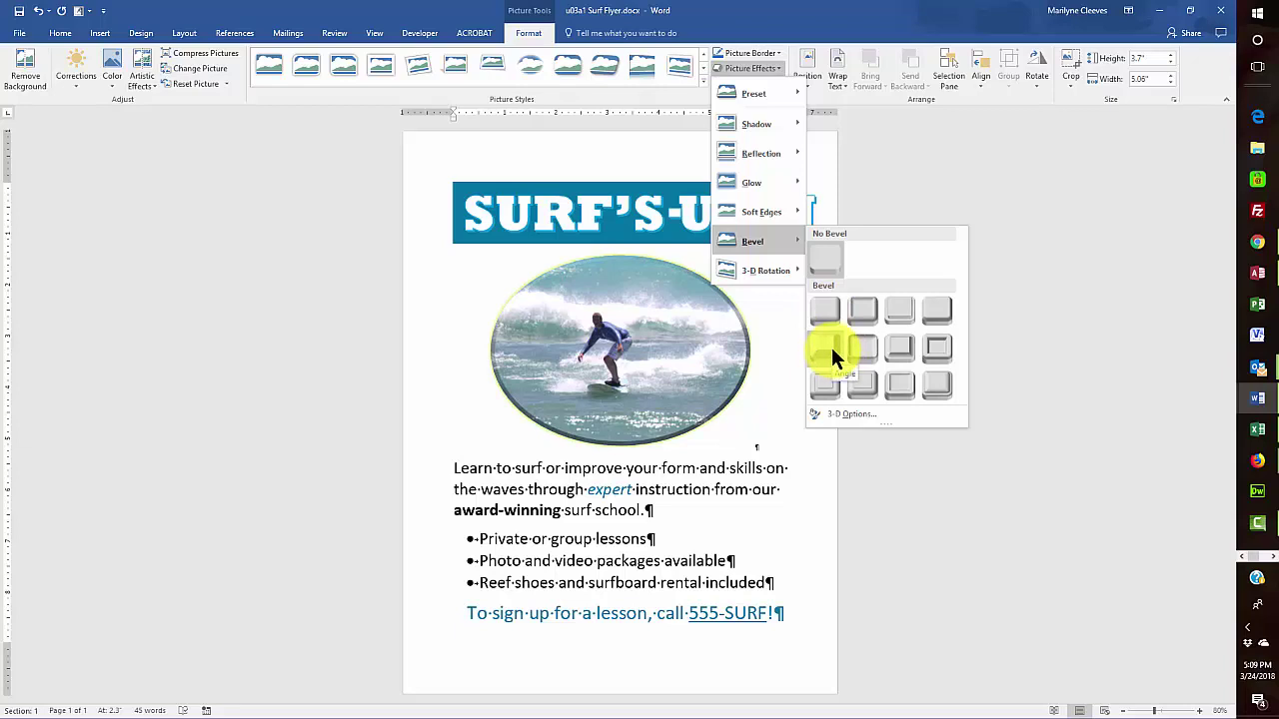
click(830, 345)
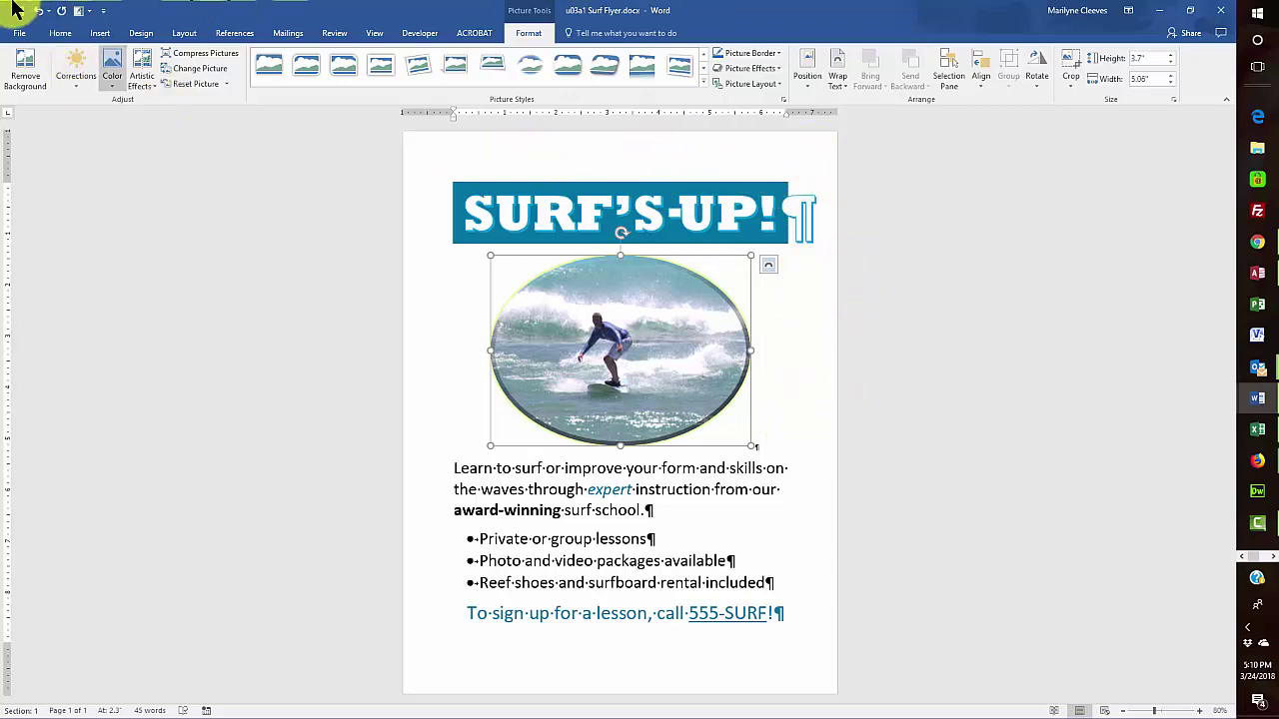
click(60, 33)
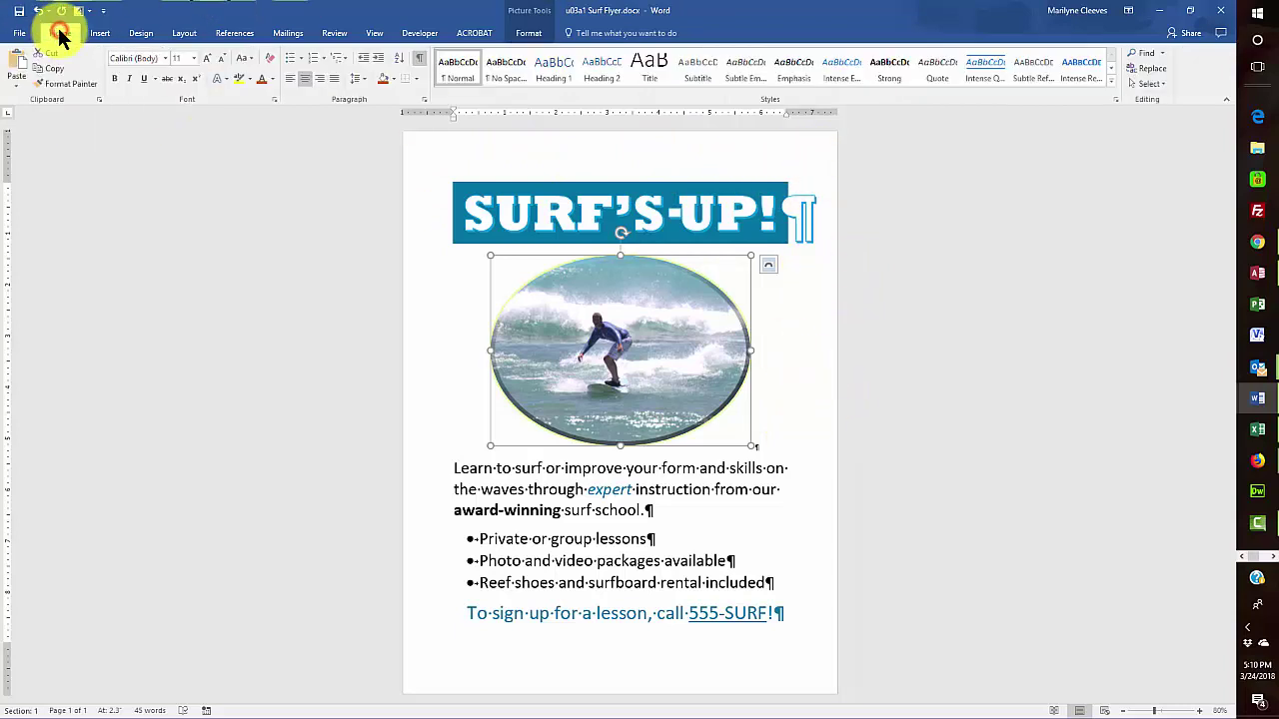
click(423, 58)
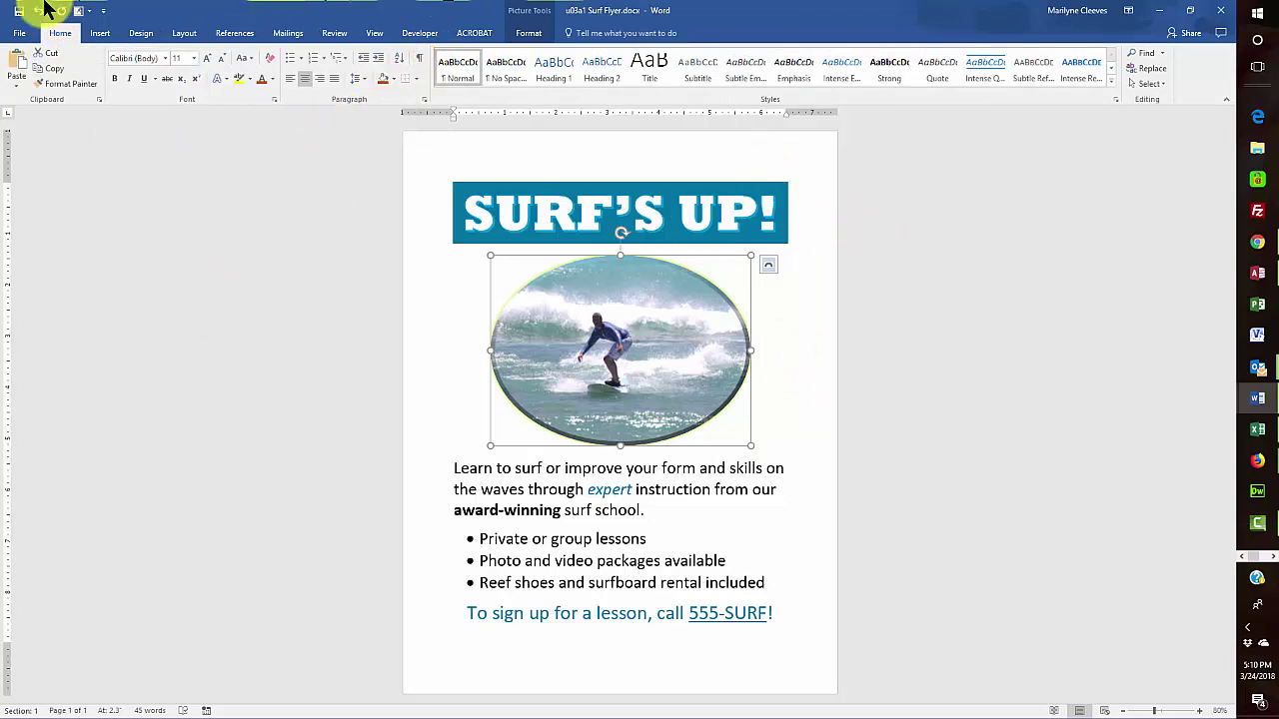
click(146, 35)
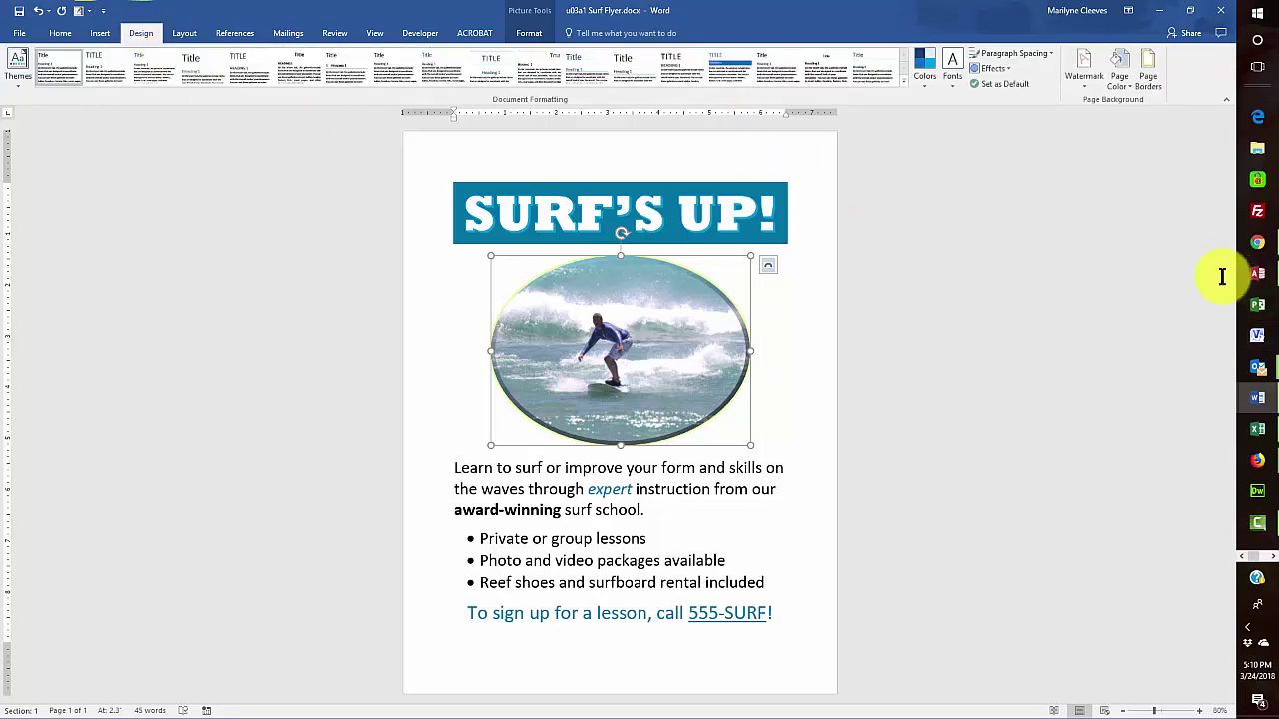
click(1149, 72)
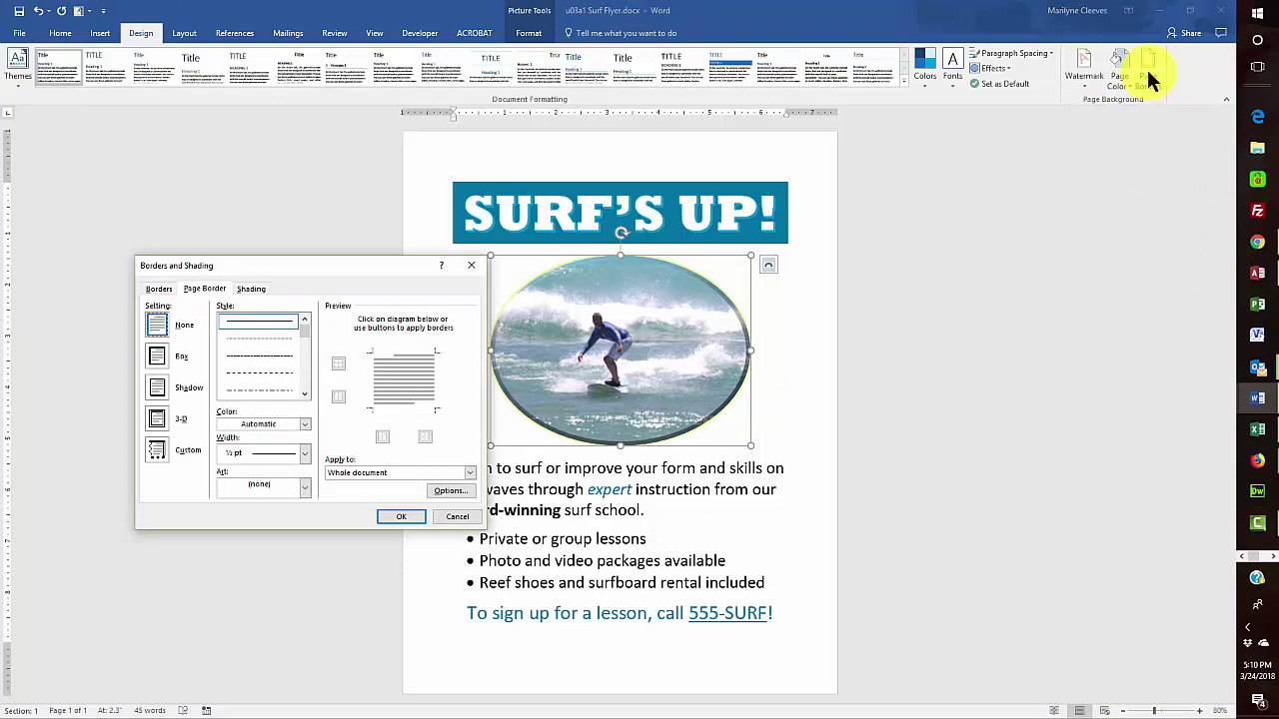
click(458, 517)
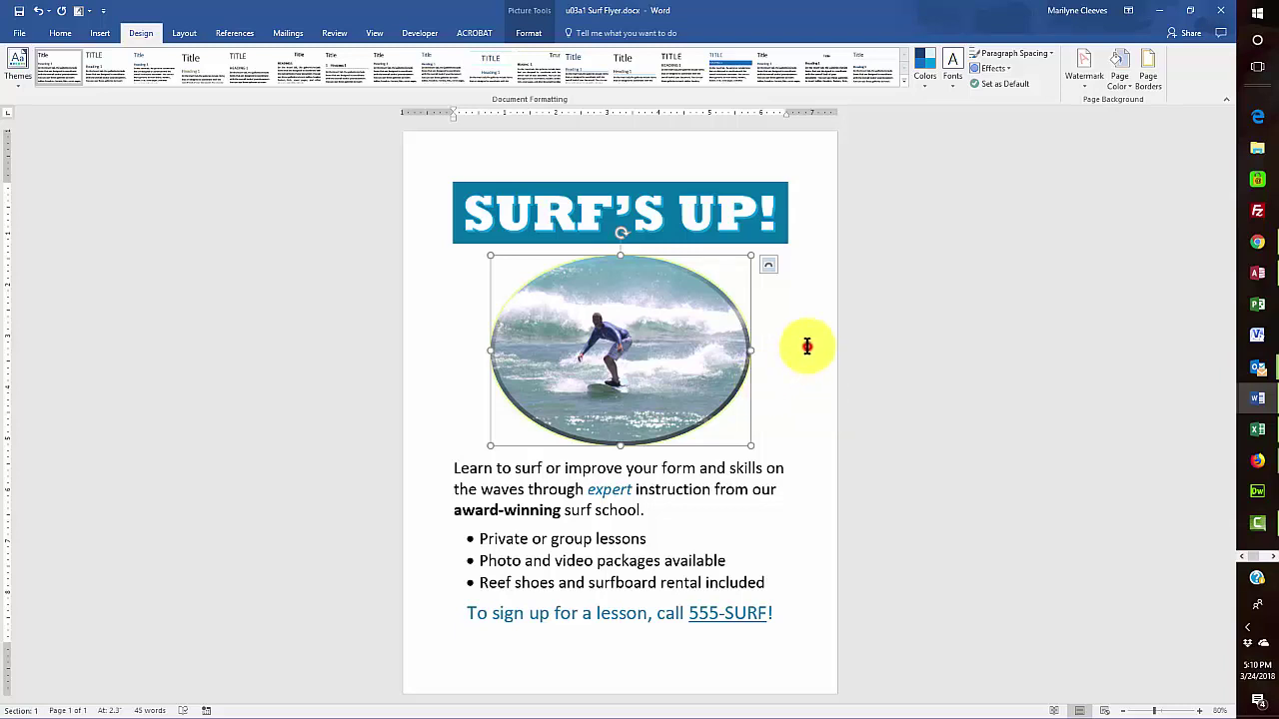
click(806, 347)
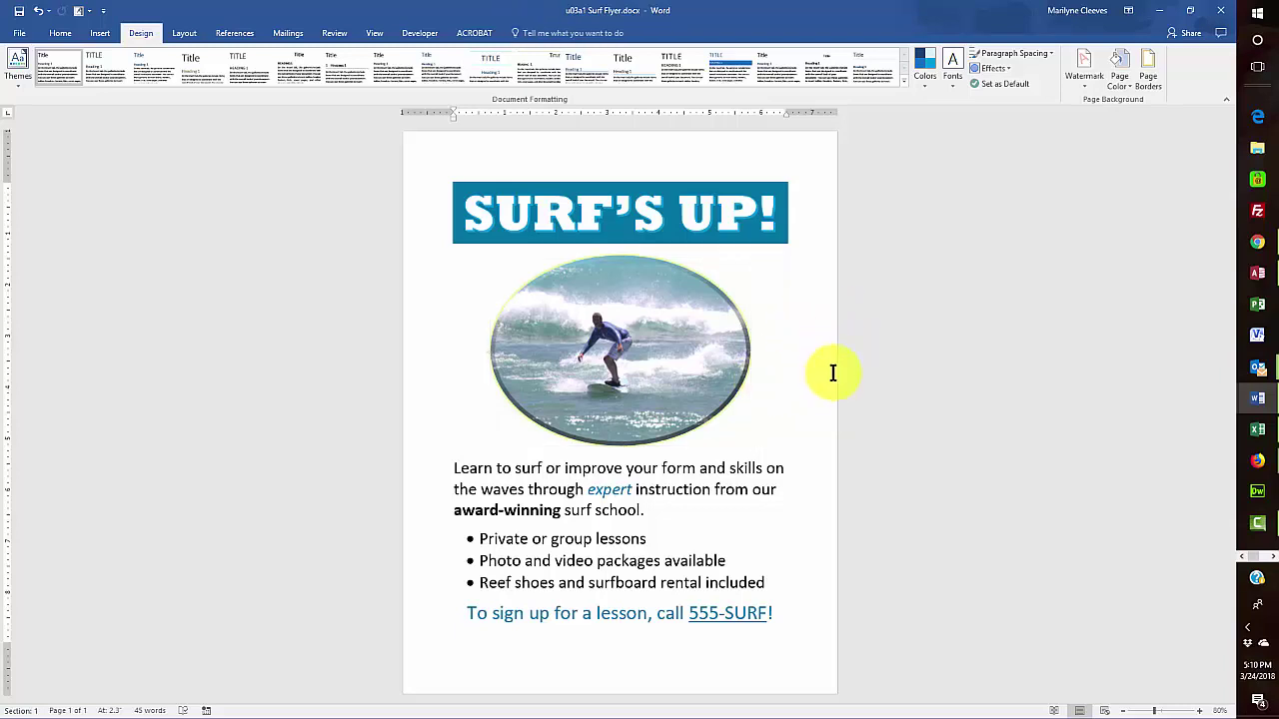
Step: Frame the page with a lime green dashed 4½ pt border
click(1147, 66)
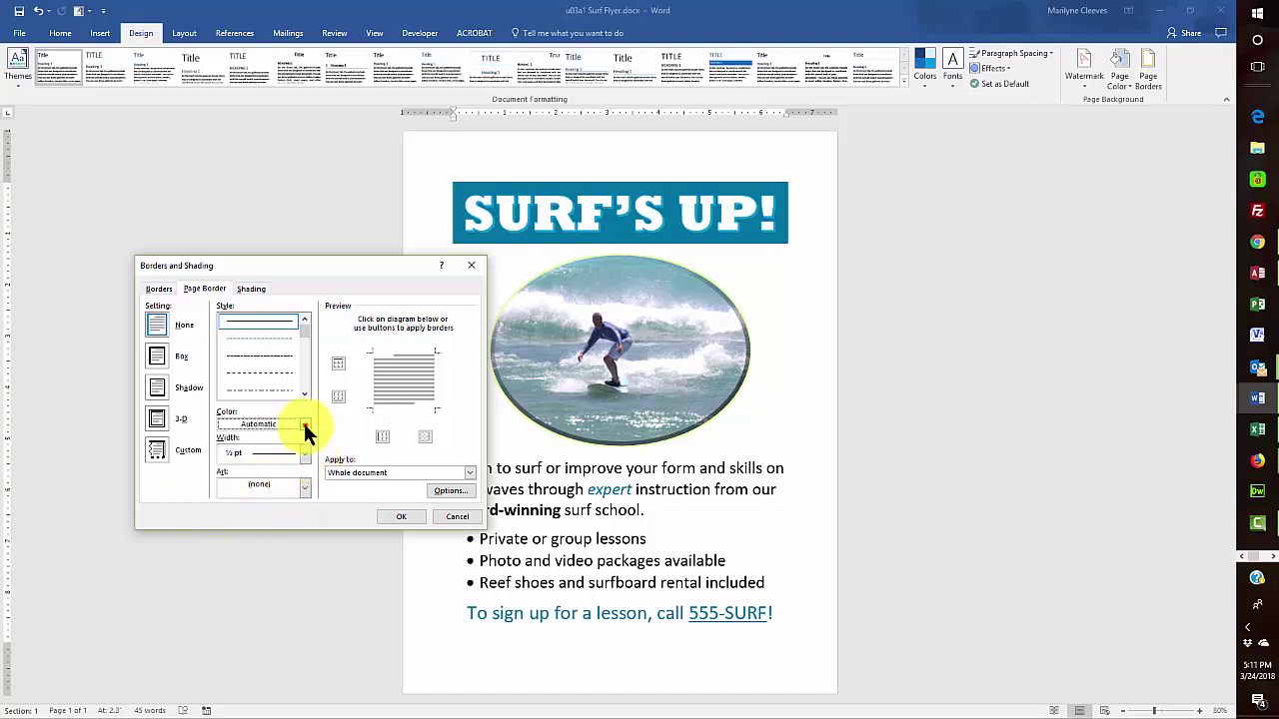
click(304, 425)
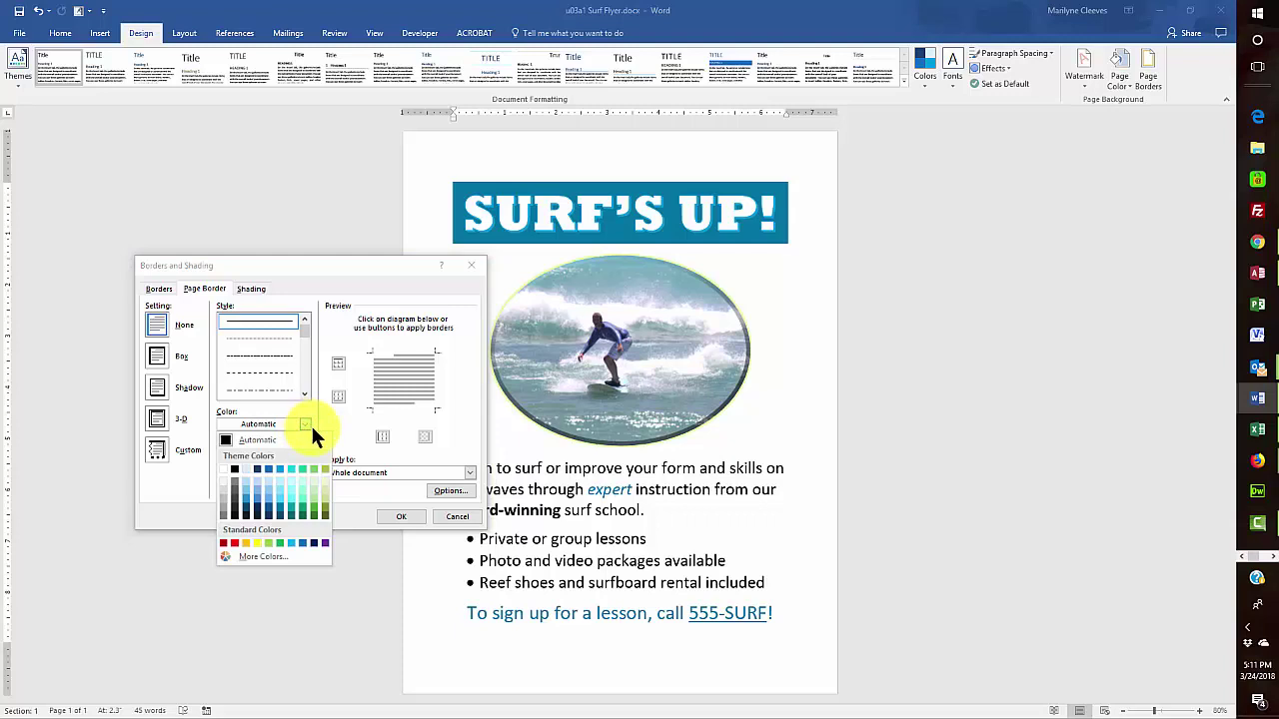
click(326, 504)
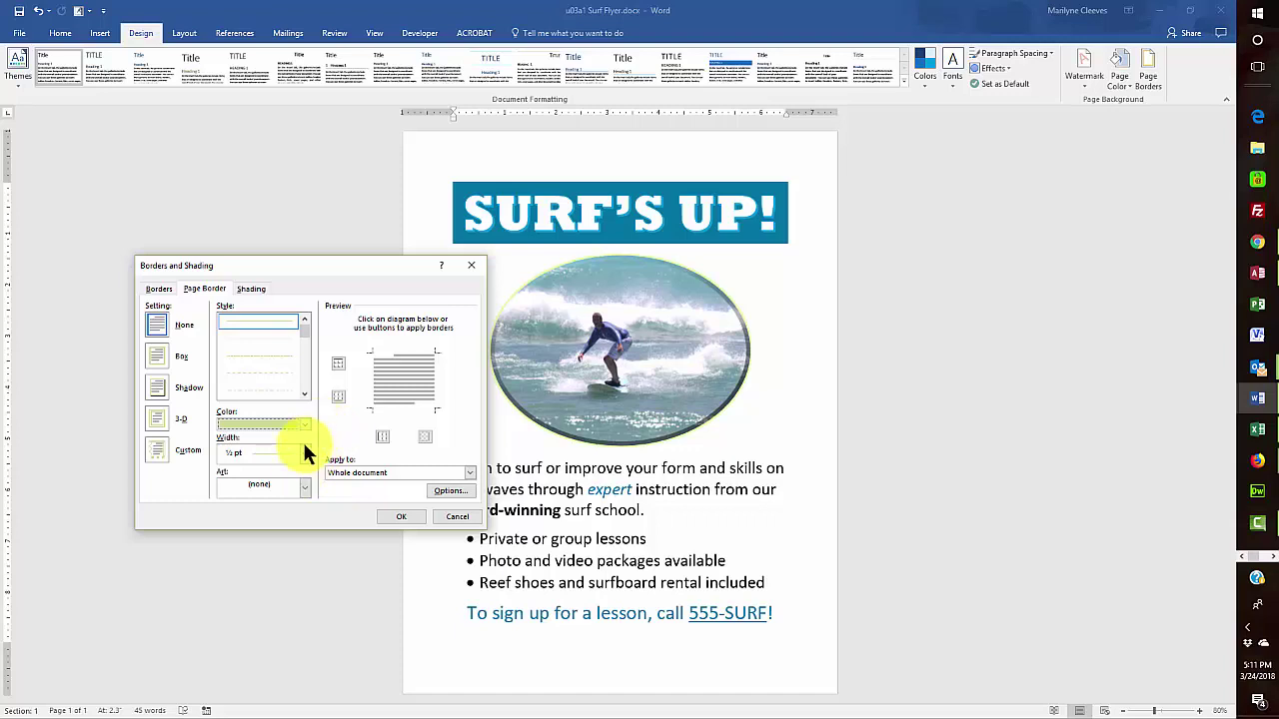
click(304, 453)
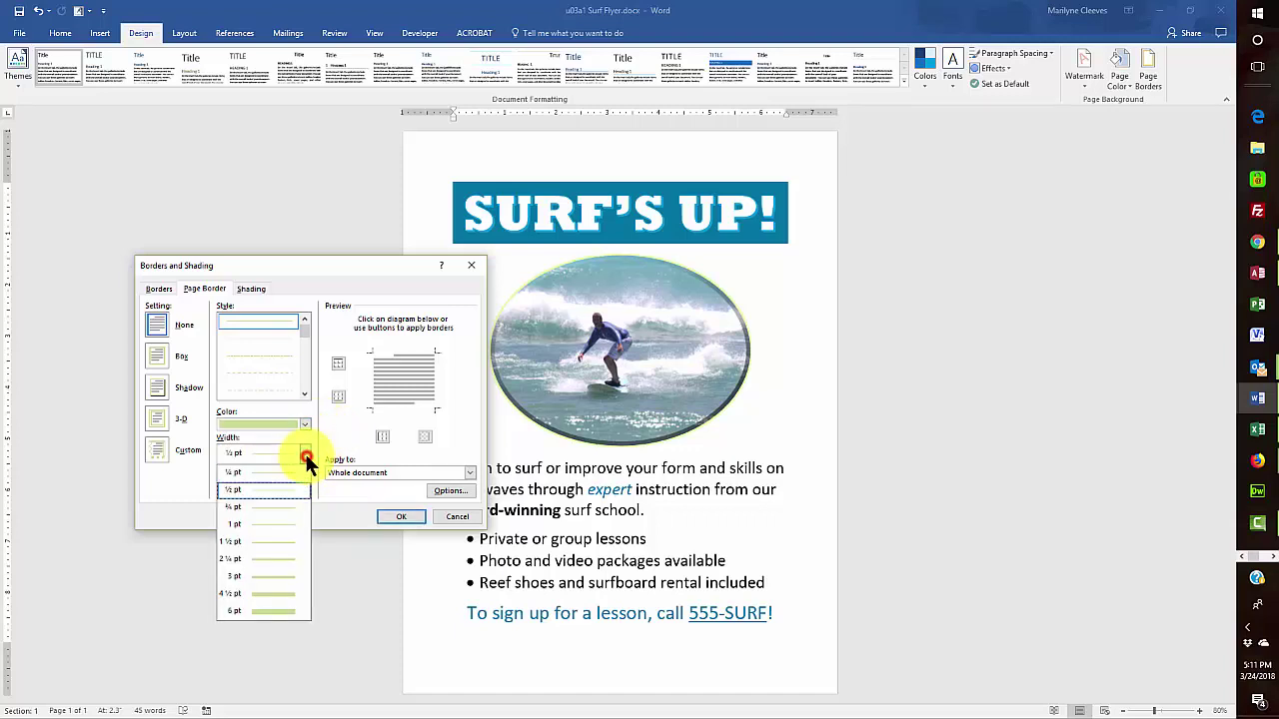
click(273, 594)
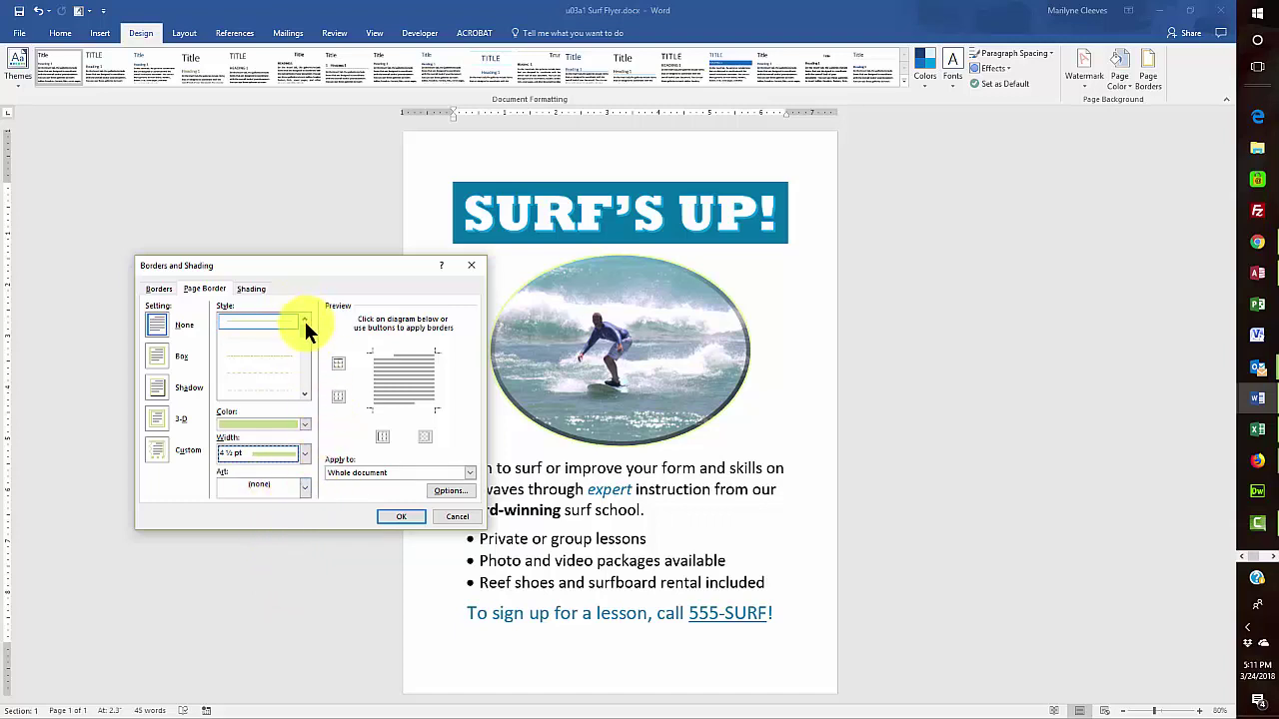
click(261, 391)
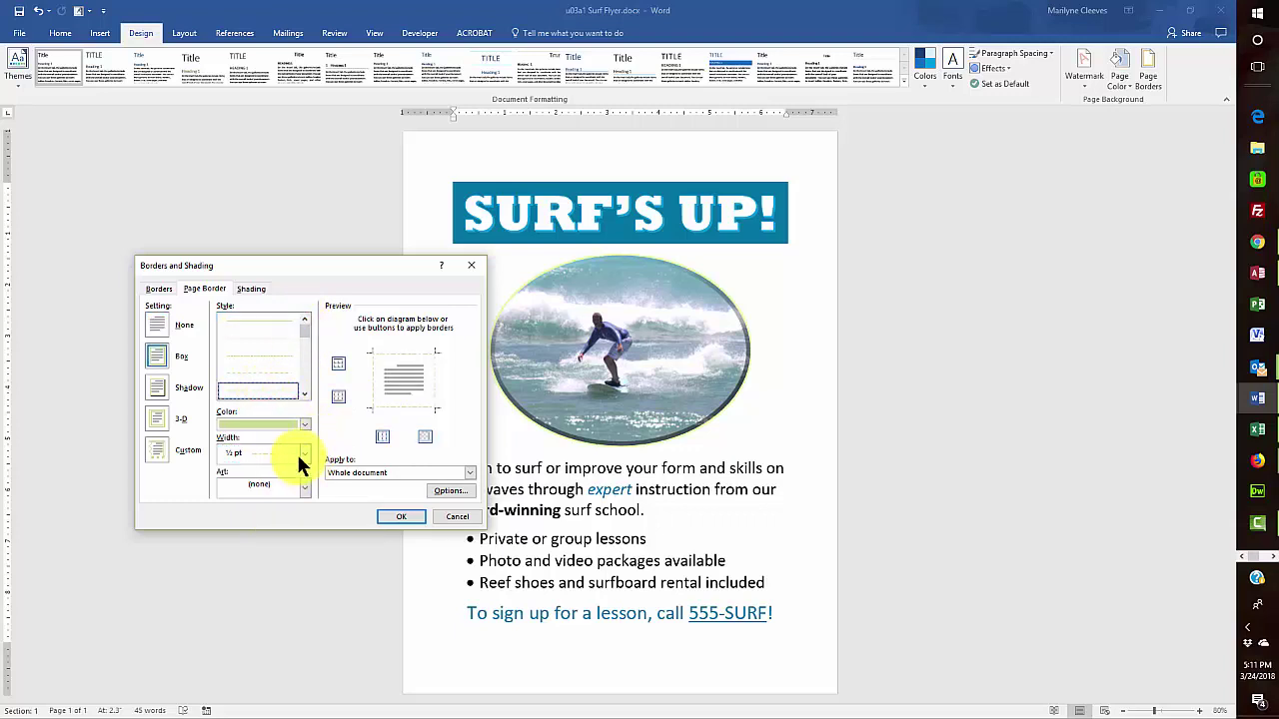
click(305, 454)
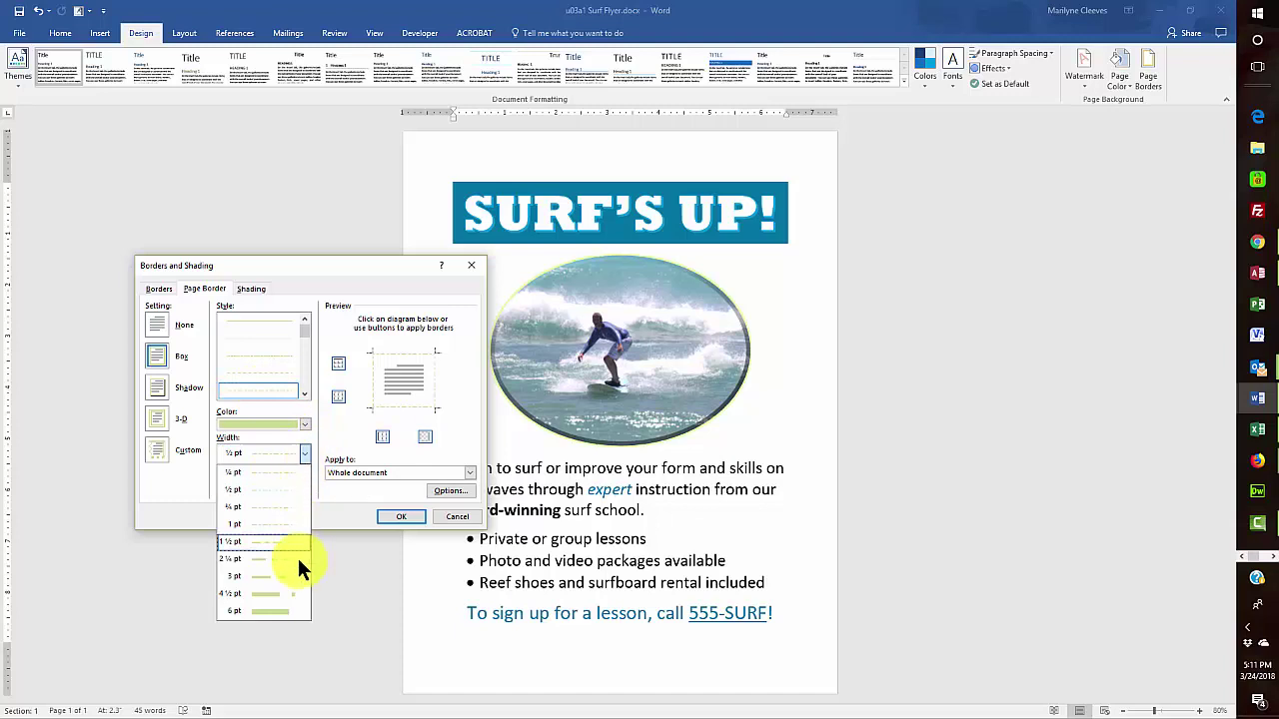
click(278, 594)
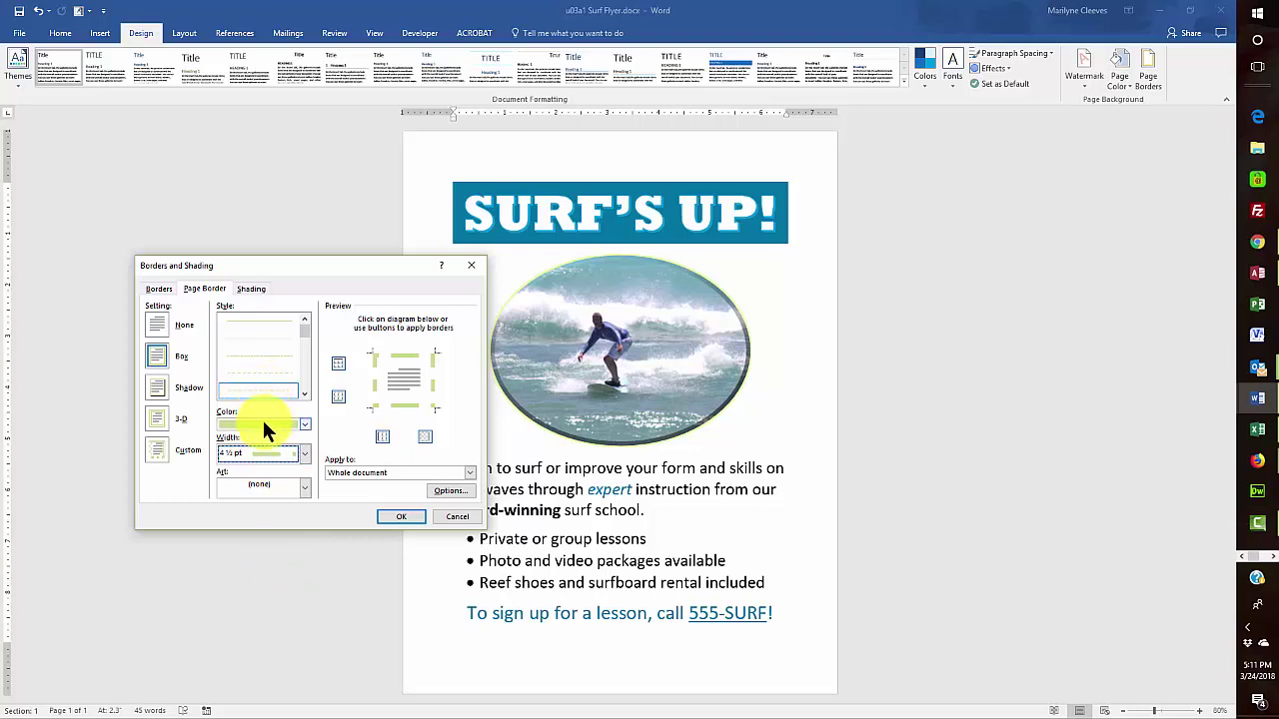
click(402, 518)
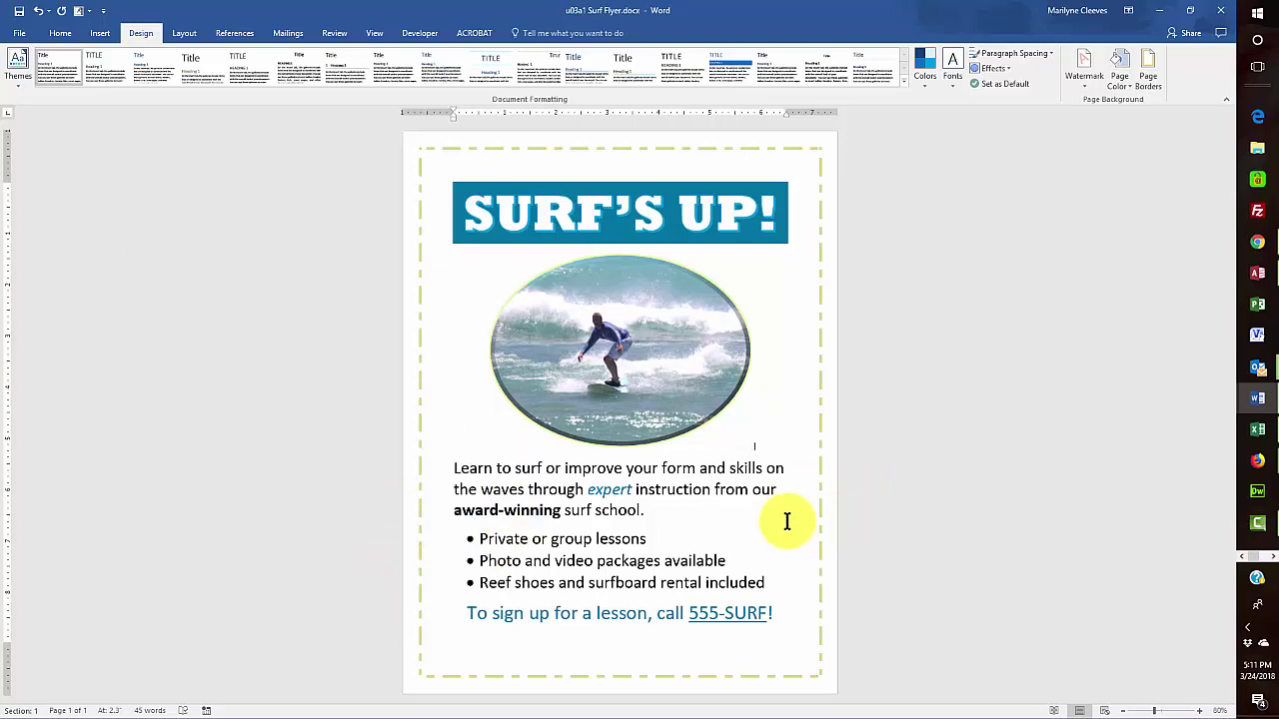
Step: Save the flyer and give the SURF'S UP! title 12 pt spacing after
click(20, 11)
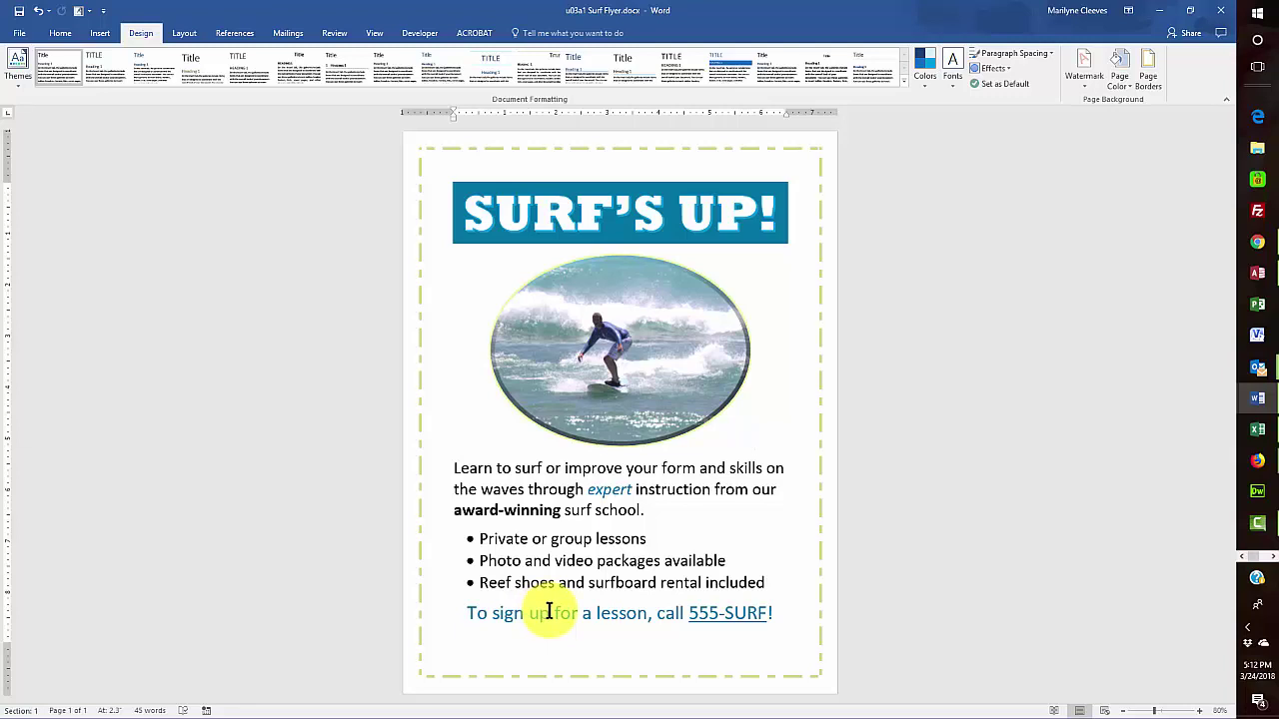
click(635, 224)
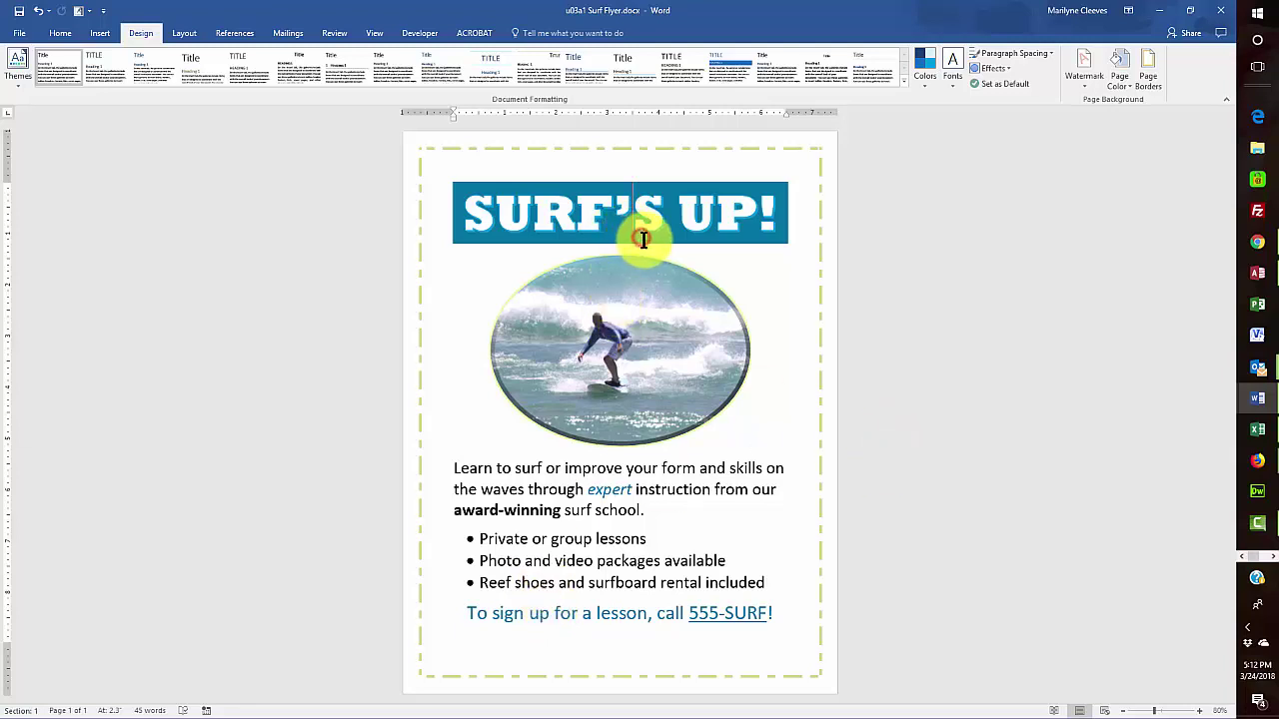
click(60, 33)
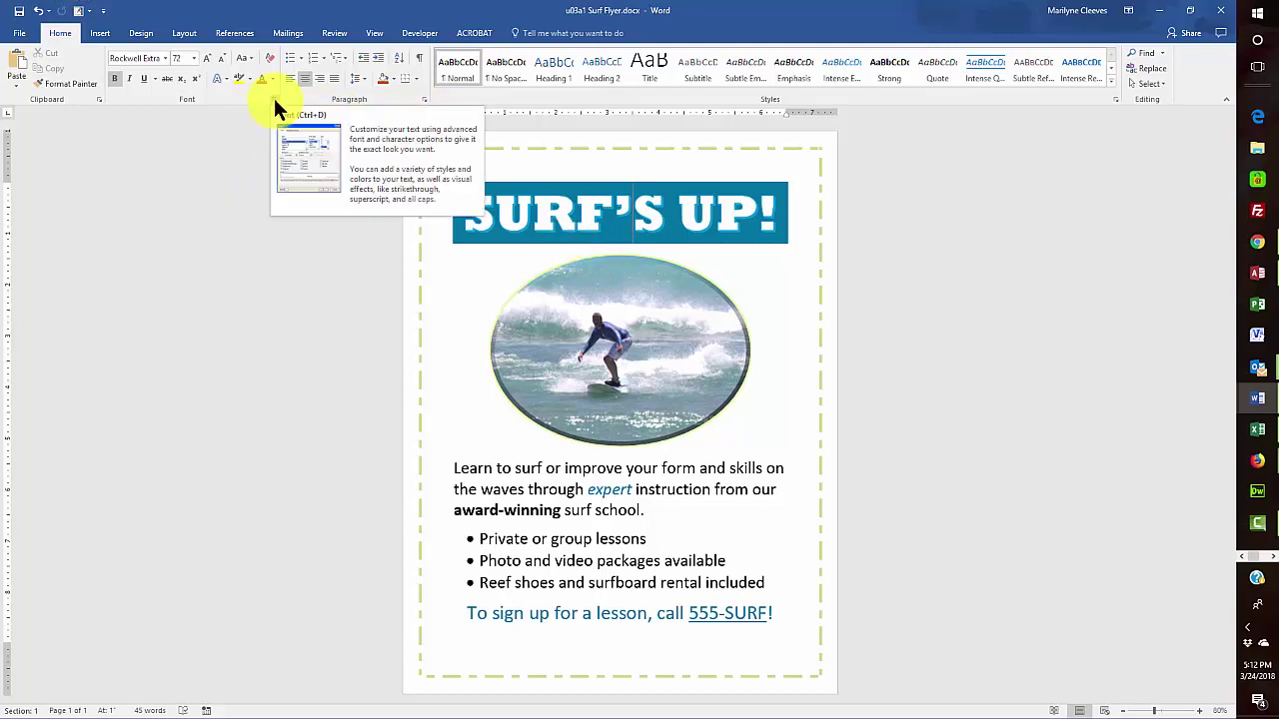
click(184, 33)
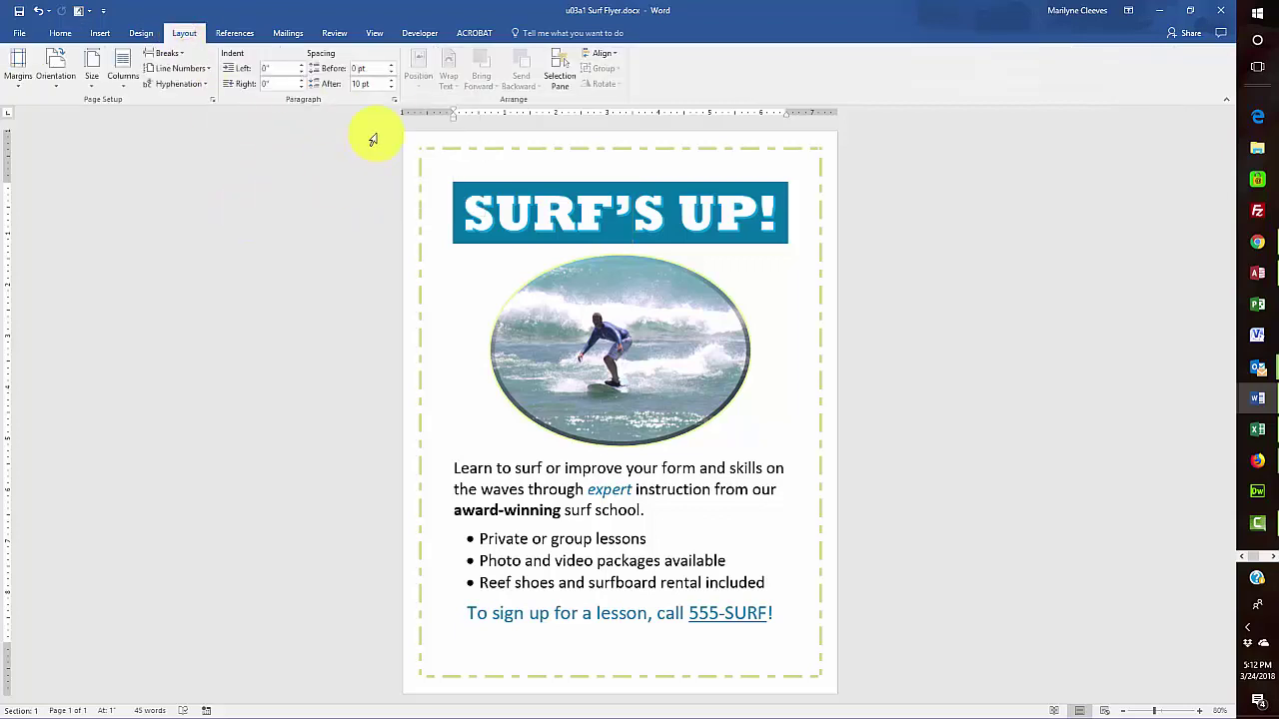
click(391, 80)
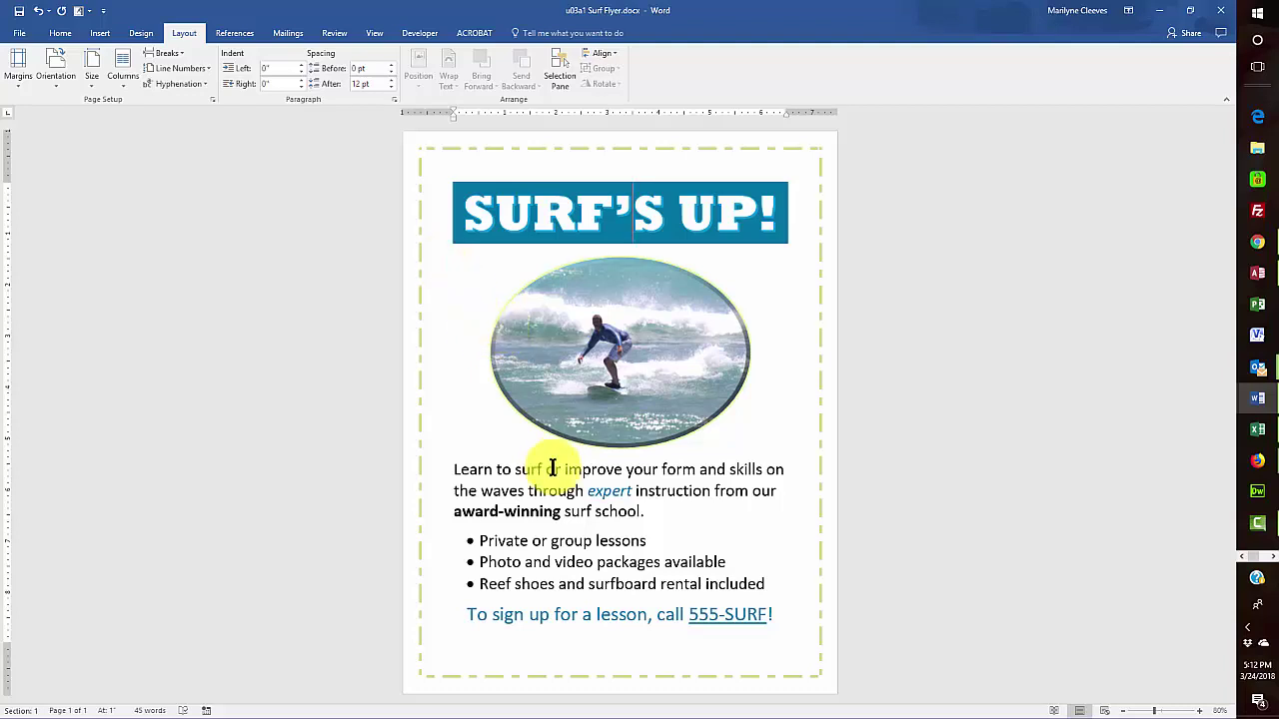
Step: Add 12 pt of spacing before the sign-up line
click(568, 614)
click(390, 62)
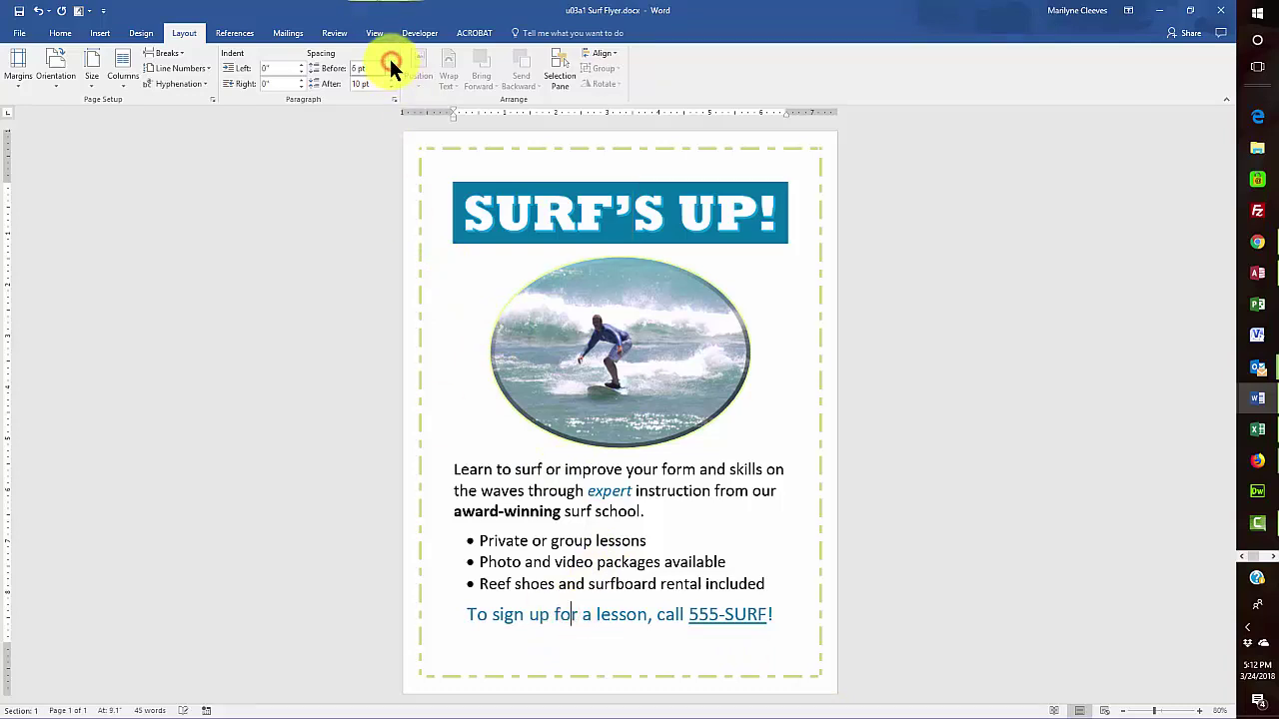
click(612, 632)
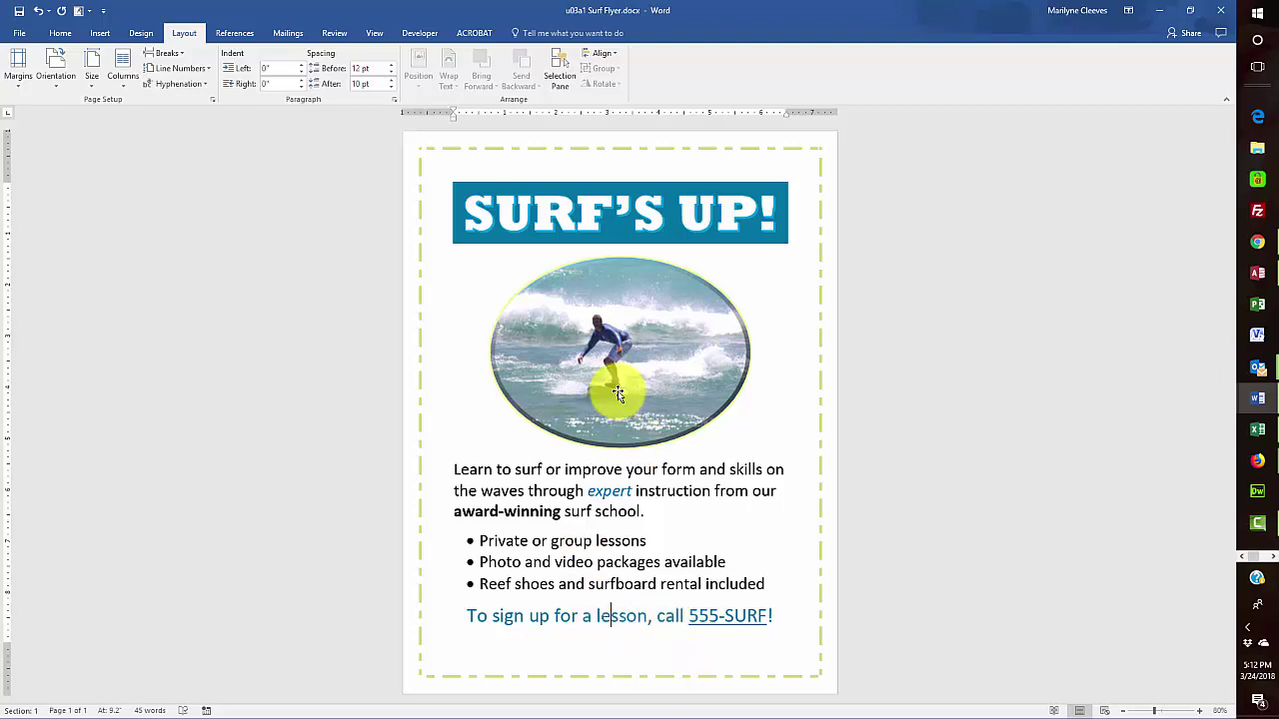
Step: Set the page's vertical alignment to Center in Page Setup and save the flyer
click(60, 33)
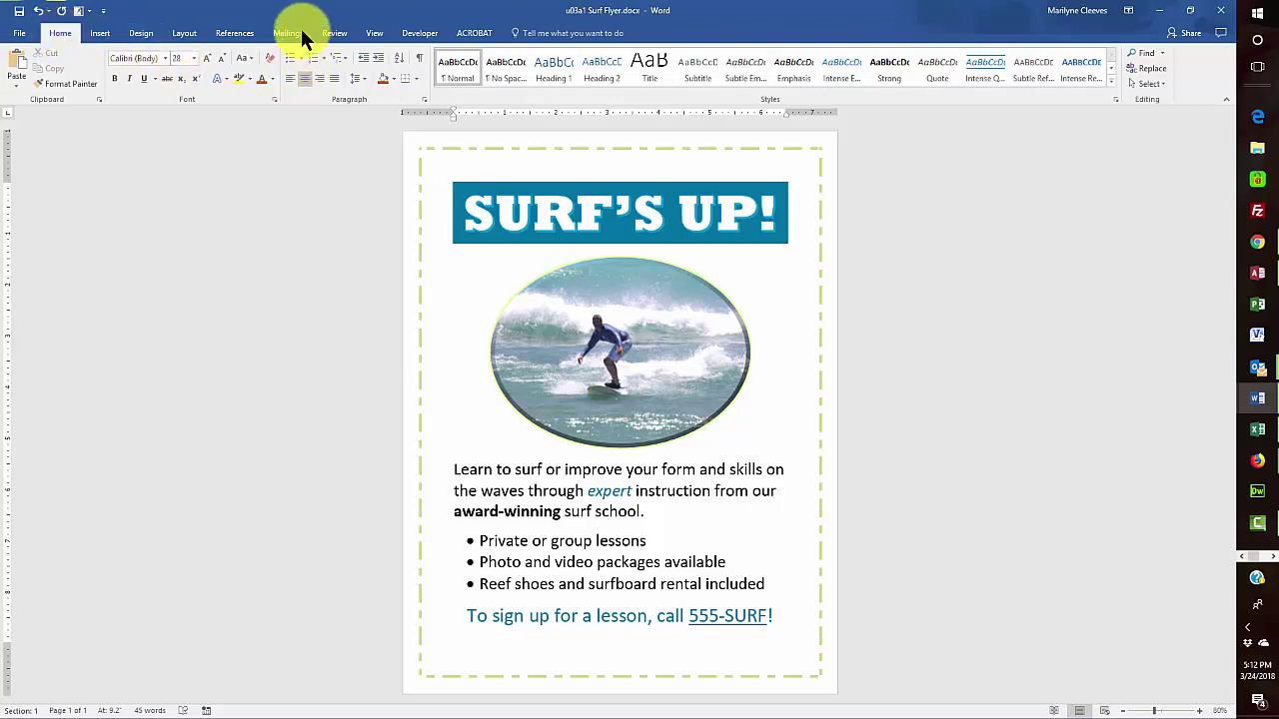
click(184, 33)
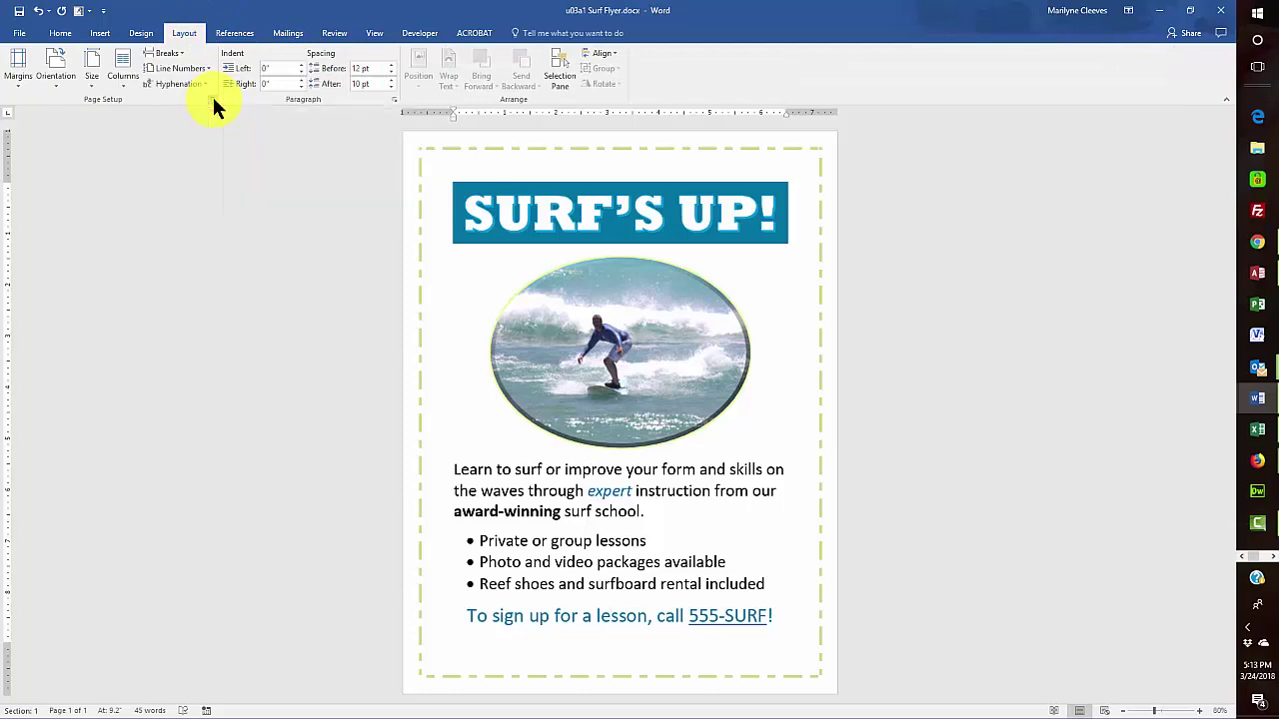
click(213, 100)
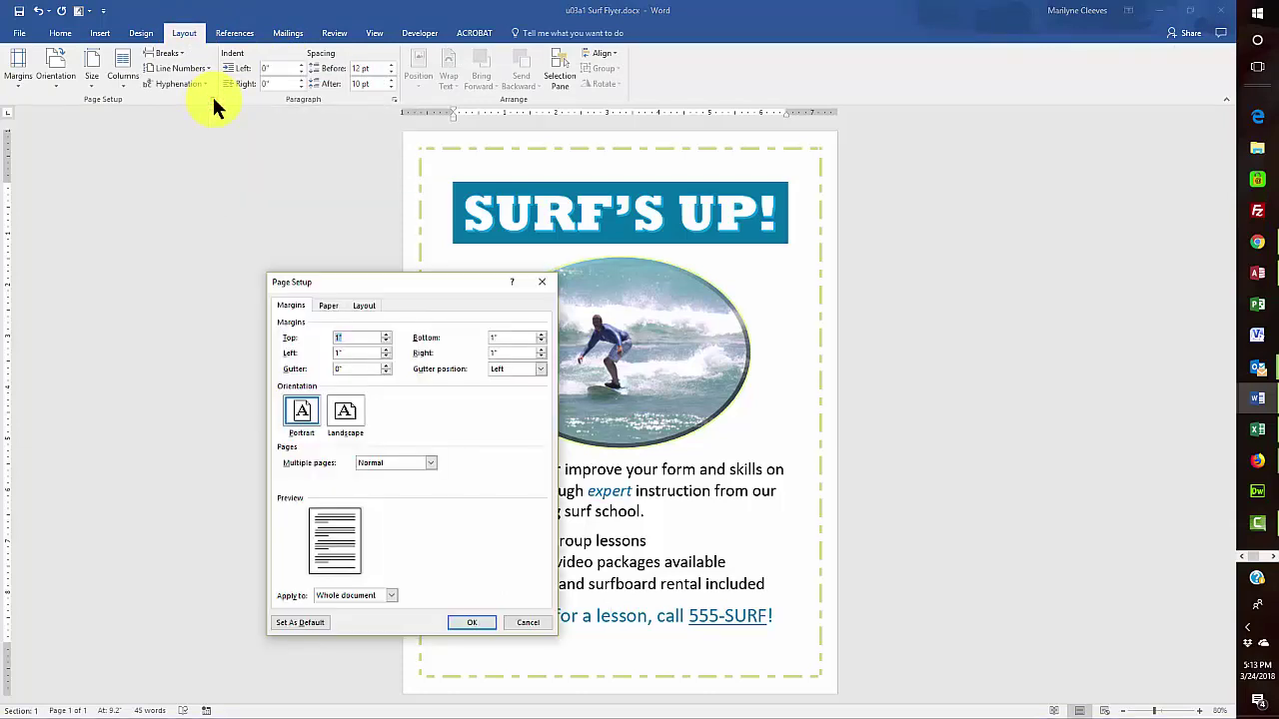
click(364, 304)
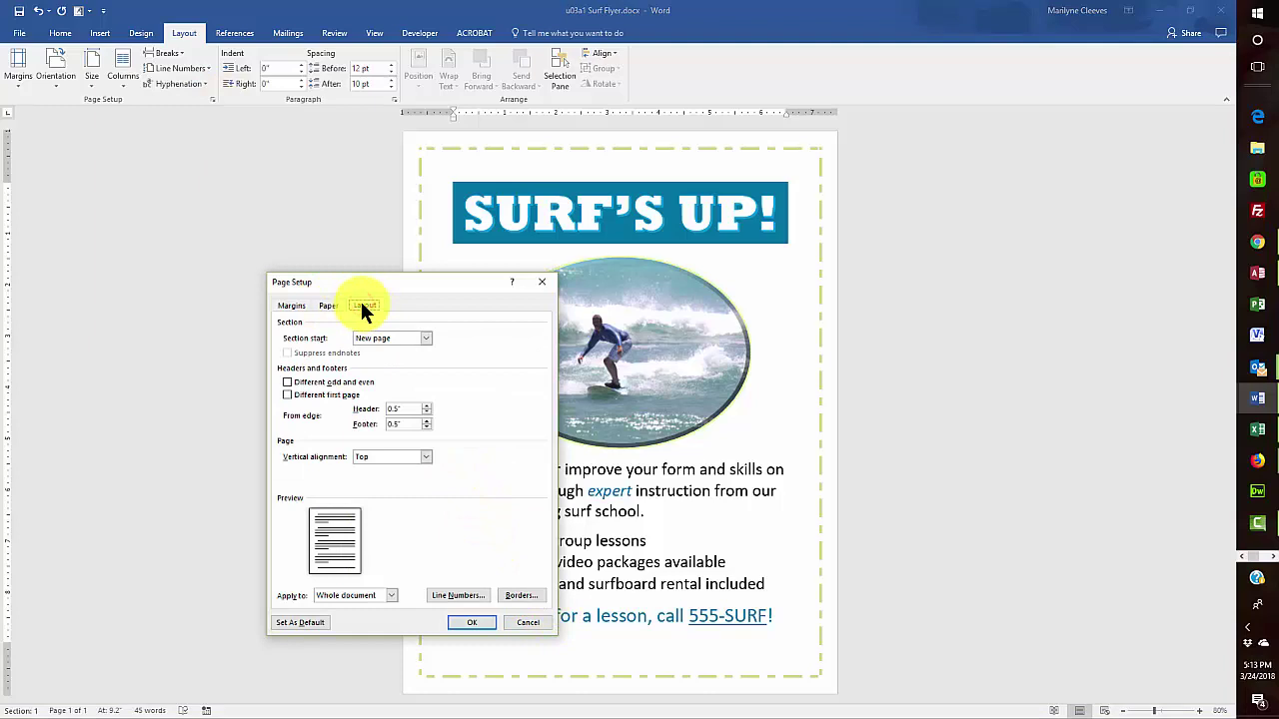
click(426, 458)
click(370, 476)
click(462, 622)
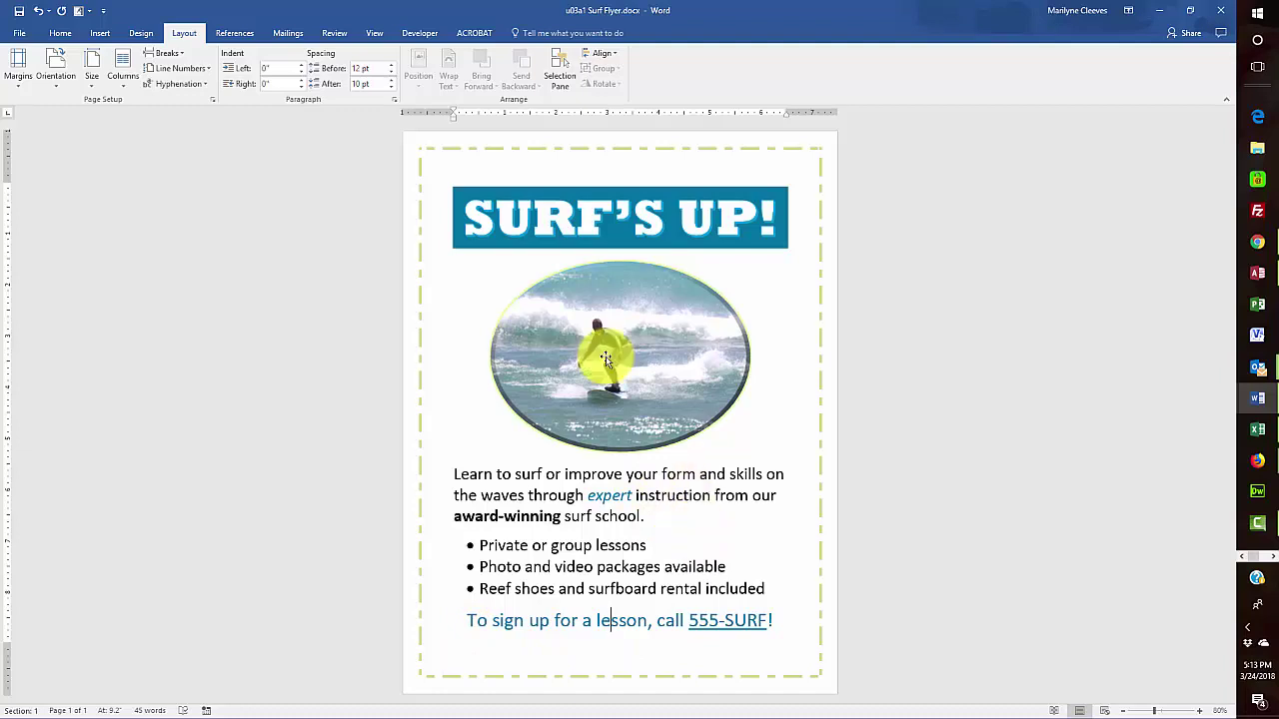
click(19, 11)
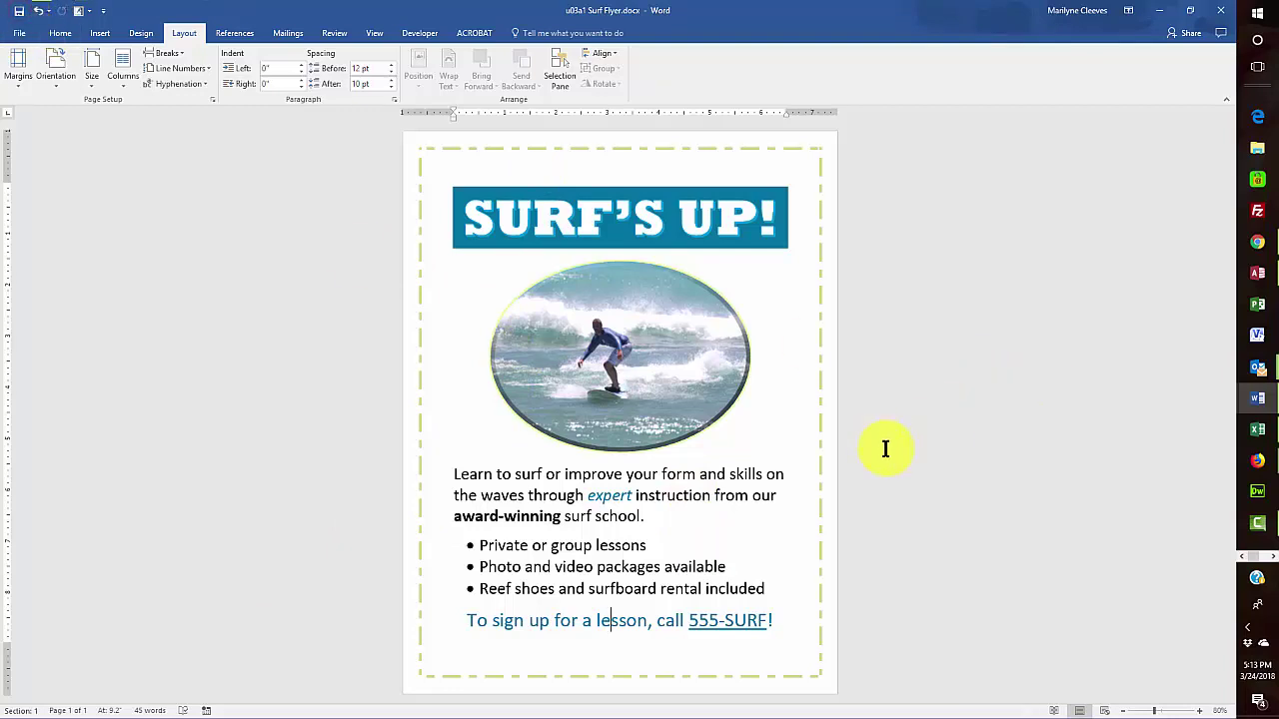